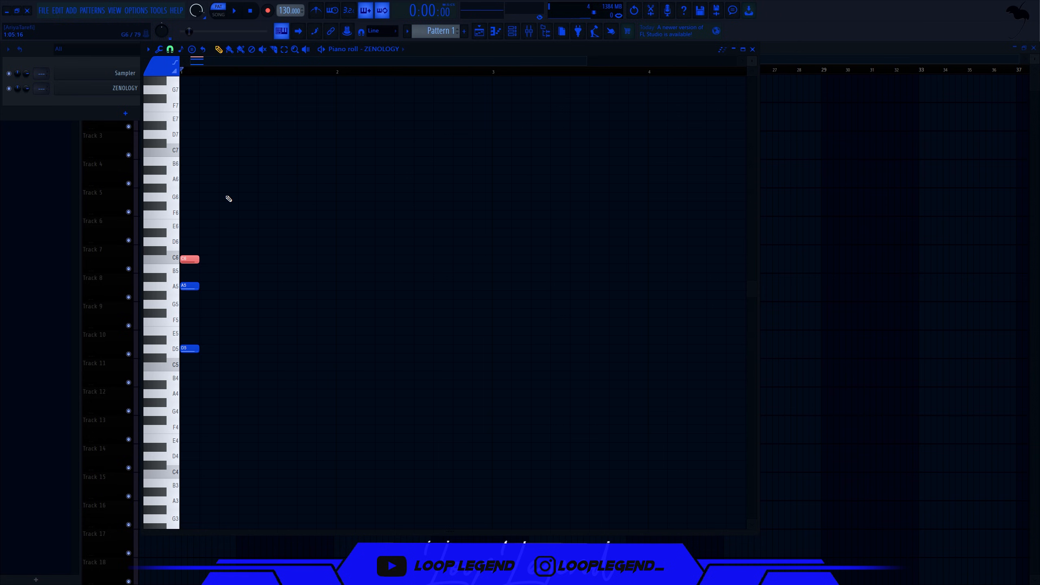
Step: Audition the D5, A5, D6 and F6 chord in ZENOLOGY and transpose all its notes up to F#5, C#6, F#6 and A6
key("space")
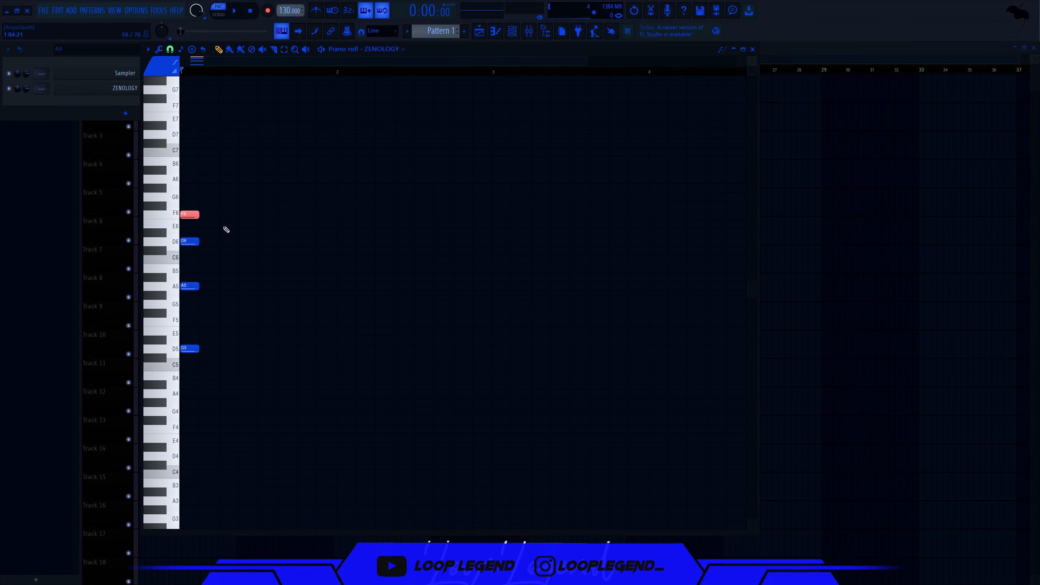
key("space")
key("space")
key("ctrl+a")
left_click_drag(198, 242, 254, 272)
key("shift+Up")
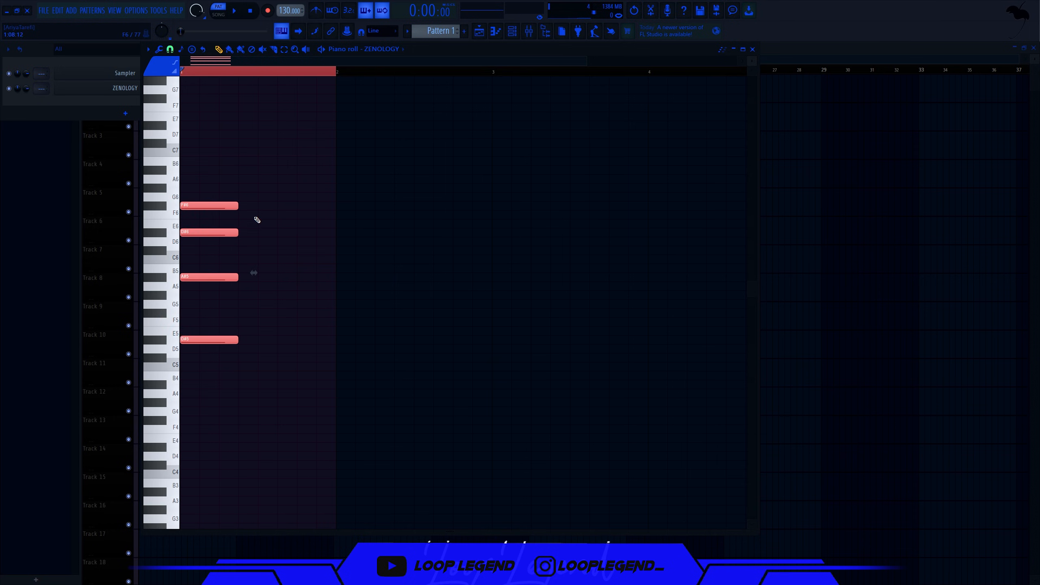
key("shift+Up")
key("shift+Up")
key("shift+Up")
key("space")
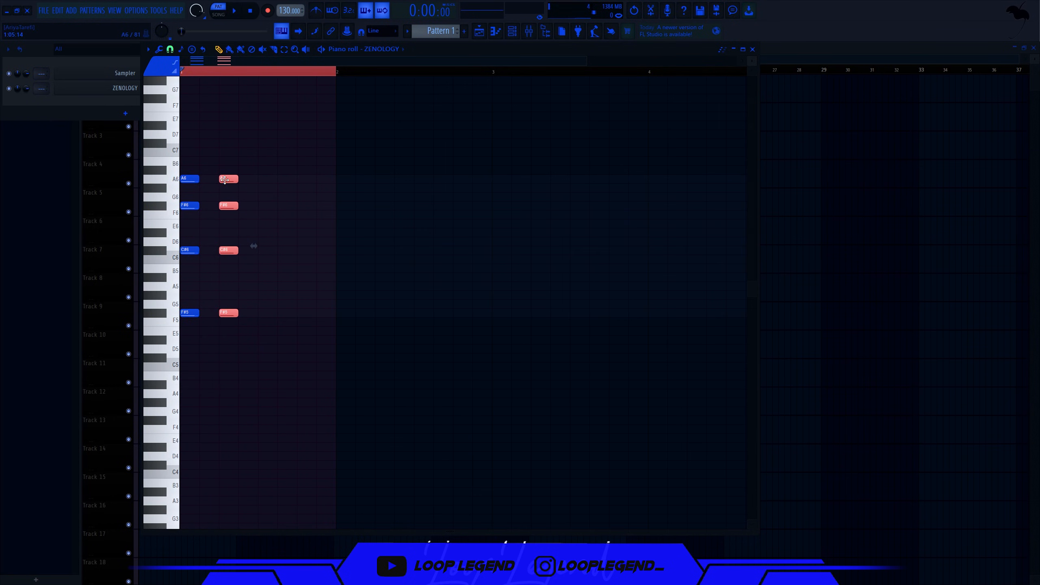
Step: Move the second chord two steps later, duplicate it directly behind itself at 1:09:00 and play the result
left_click_drag(224, 179, 268, 216)
key("ctrl+d")
key("space")
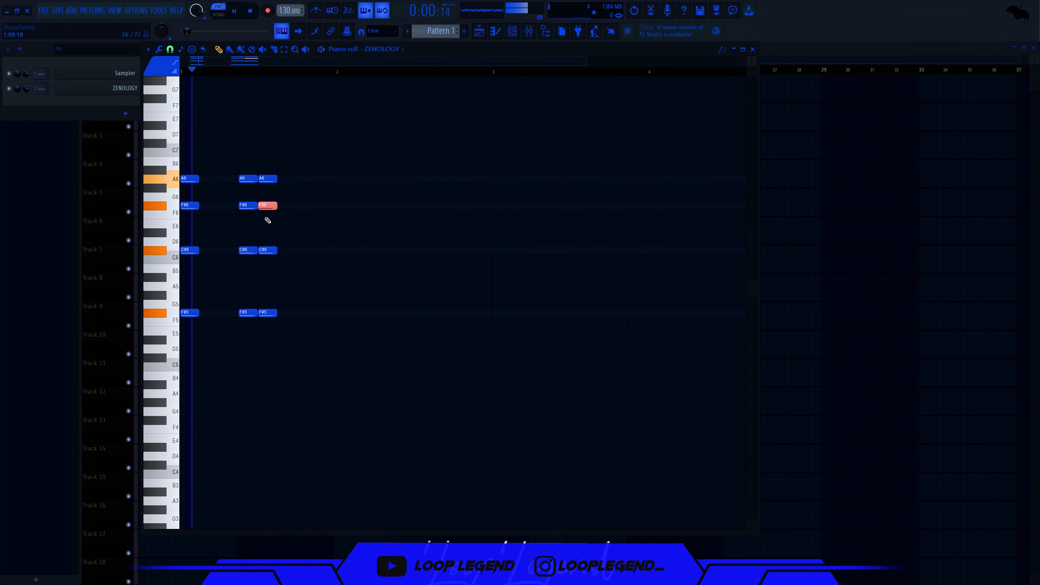
key("space")
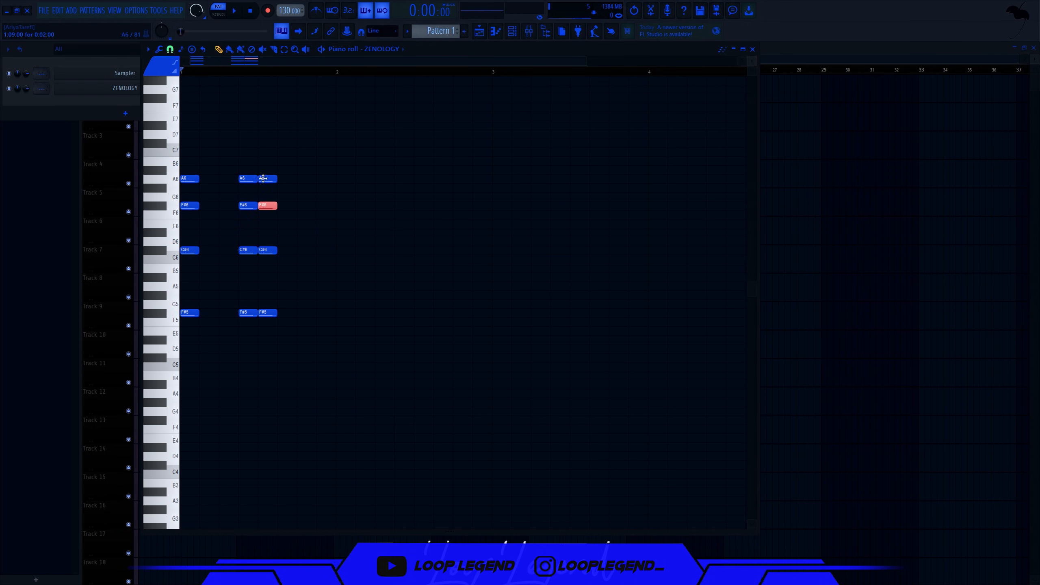
Step: Play the chord pattern, switch ZENOLOGY to preset 279: SupremeCheez and close the plugin window
key("space")
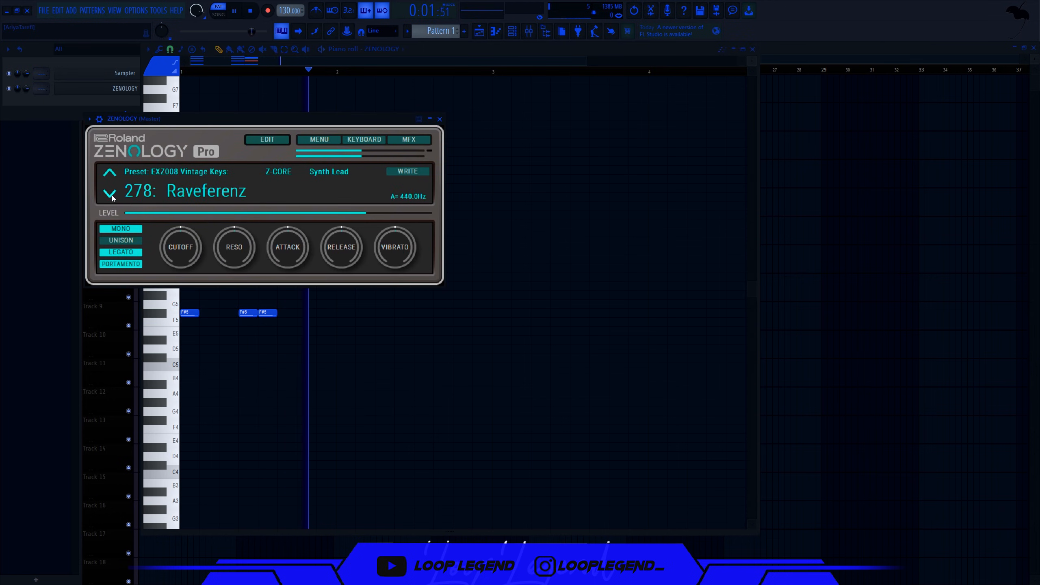
left_click(112, 197)
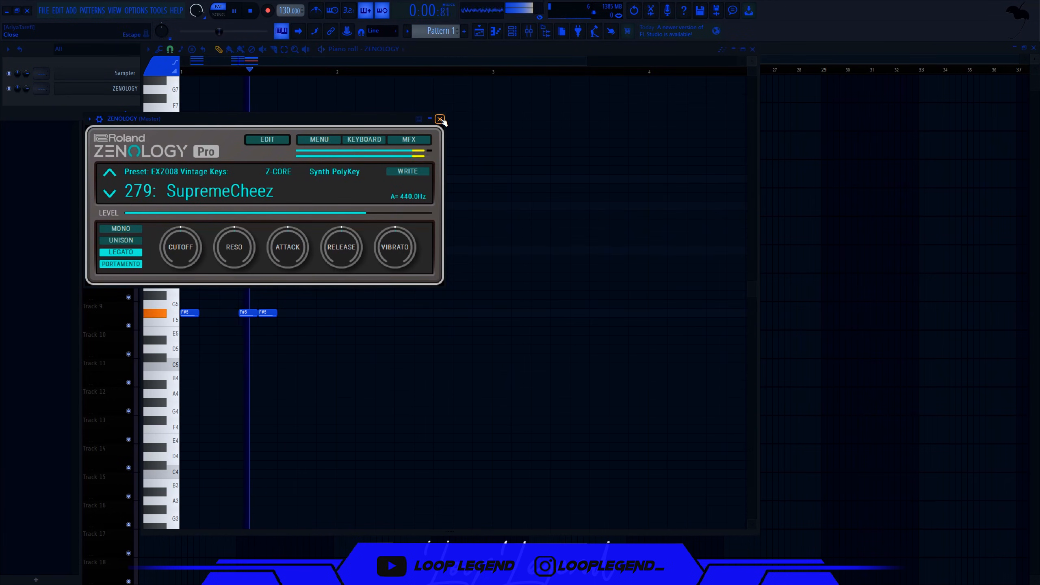
left_click(440, 118)
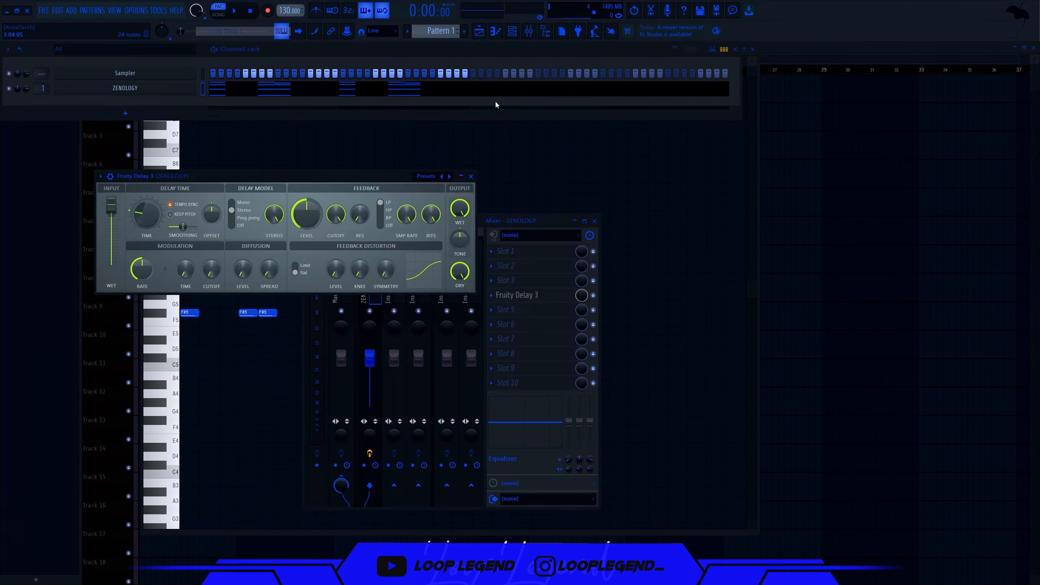
Step: Play the chords through Fruity Delay 3 on the ZENOLOGY mixer track and browse the delay's presets
key("space")
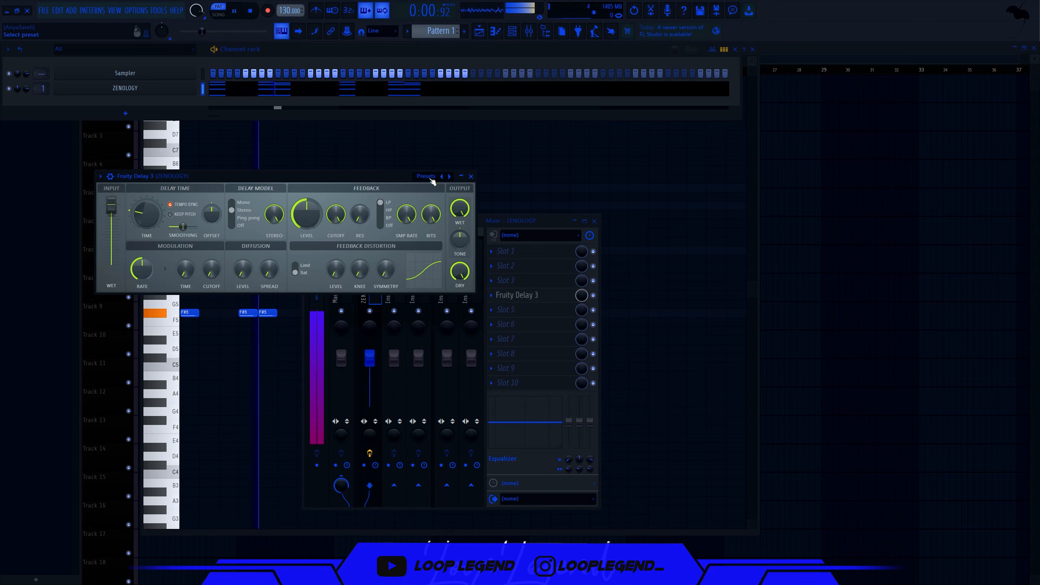
left_click(425, 177)
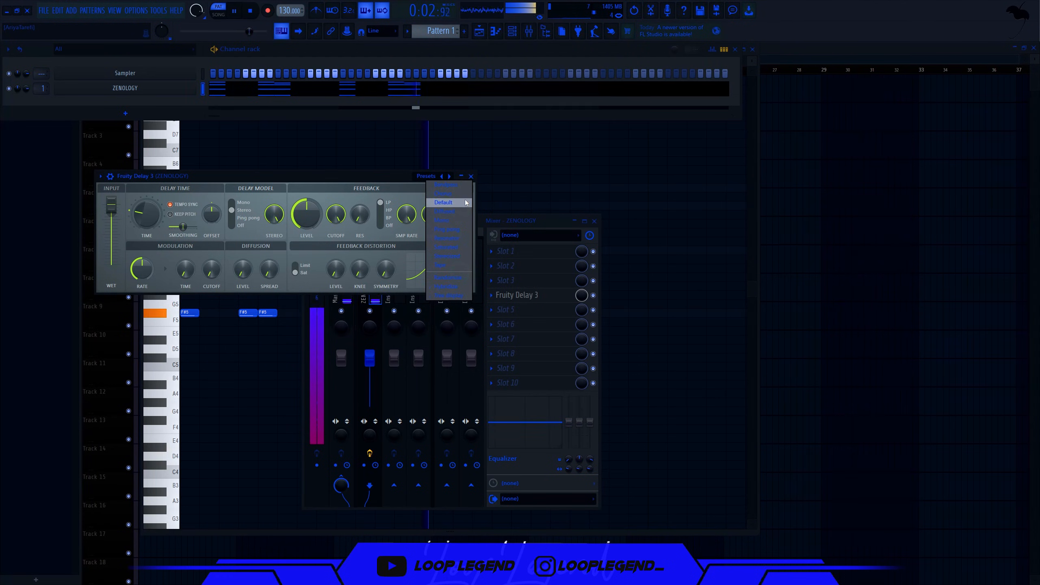
left_click(471, 176)
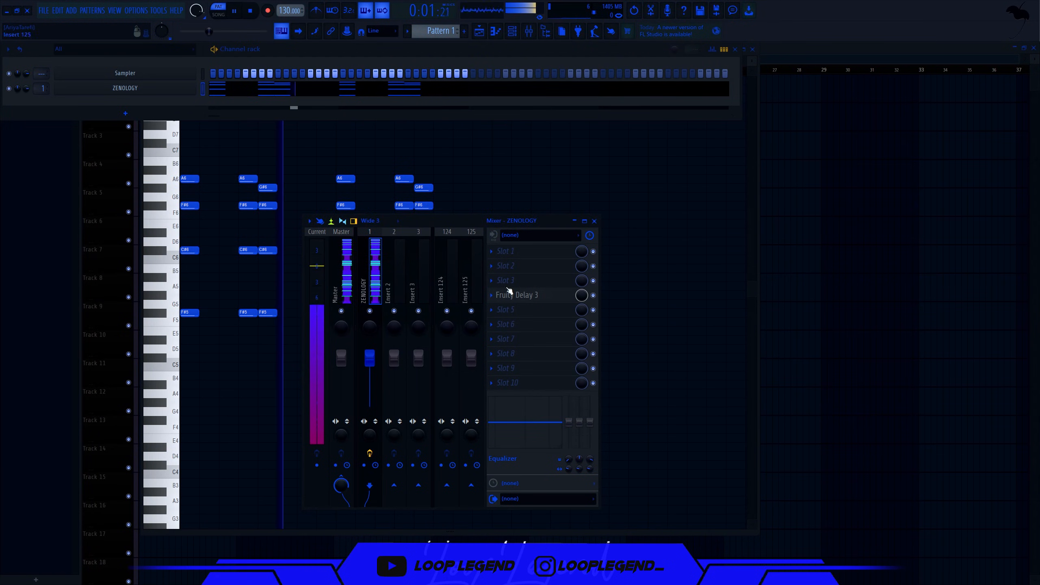
left_click(543, 295)
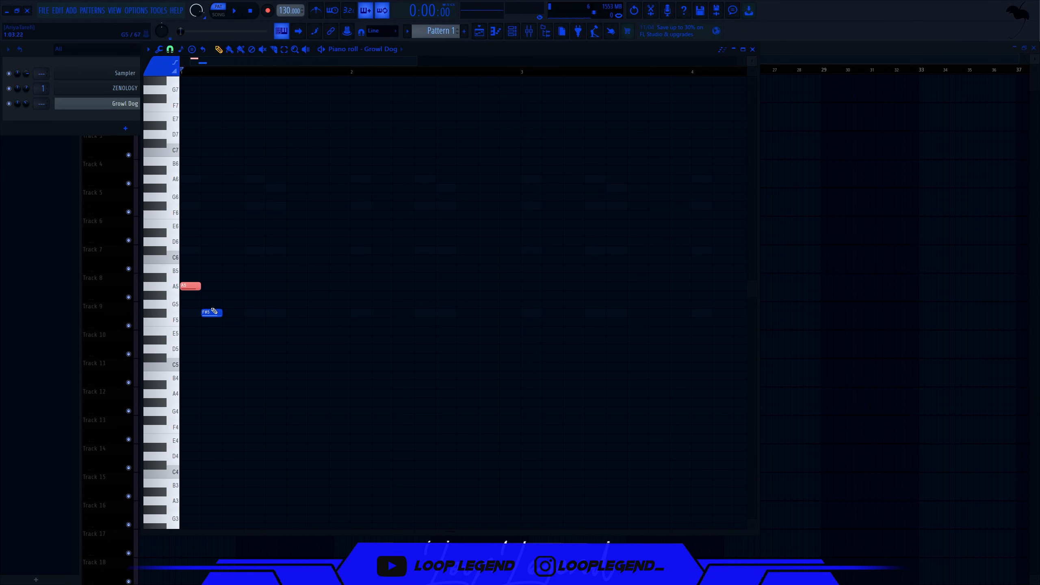
Step: Alternate A6 and C#6 notes through the first bar of Growl Dog and duplicate the phrase into bar 2
key("space")
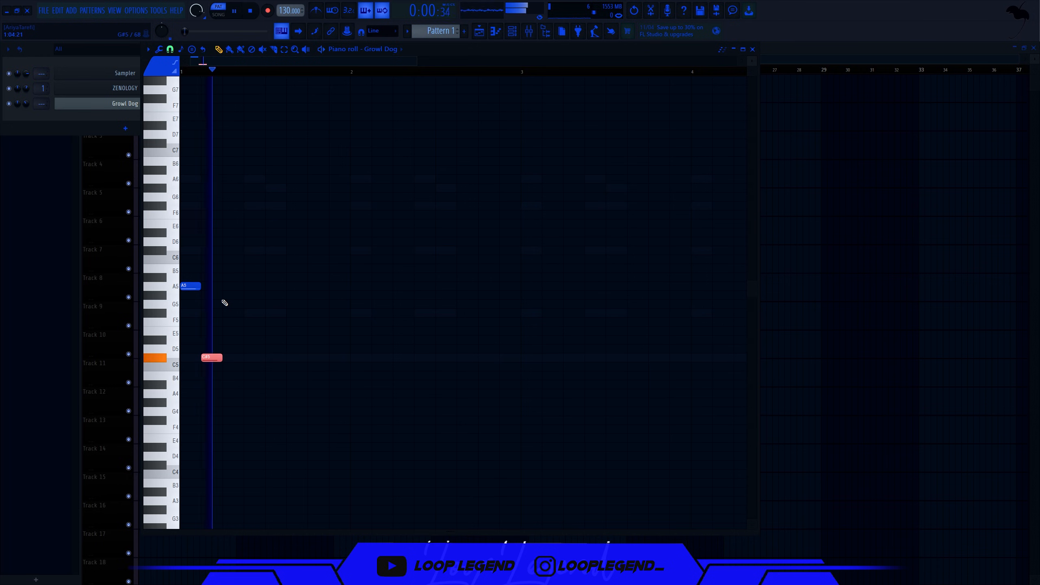
key("space")
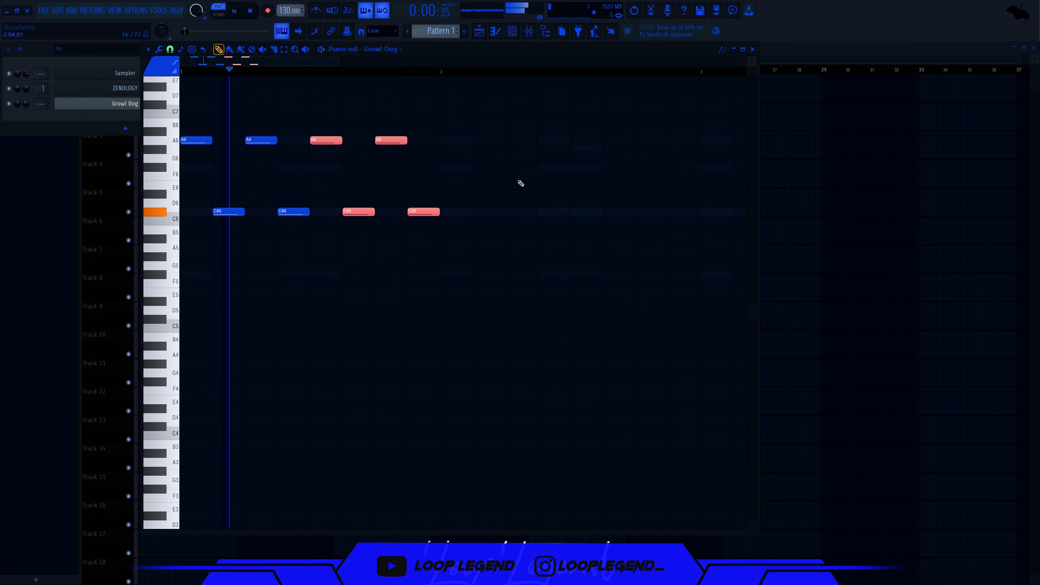
left_click_drag(520, 181, 481, 205)
key("ctrl+b")
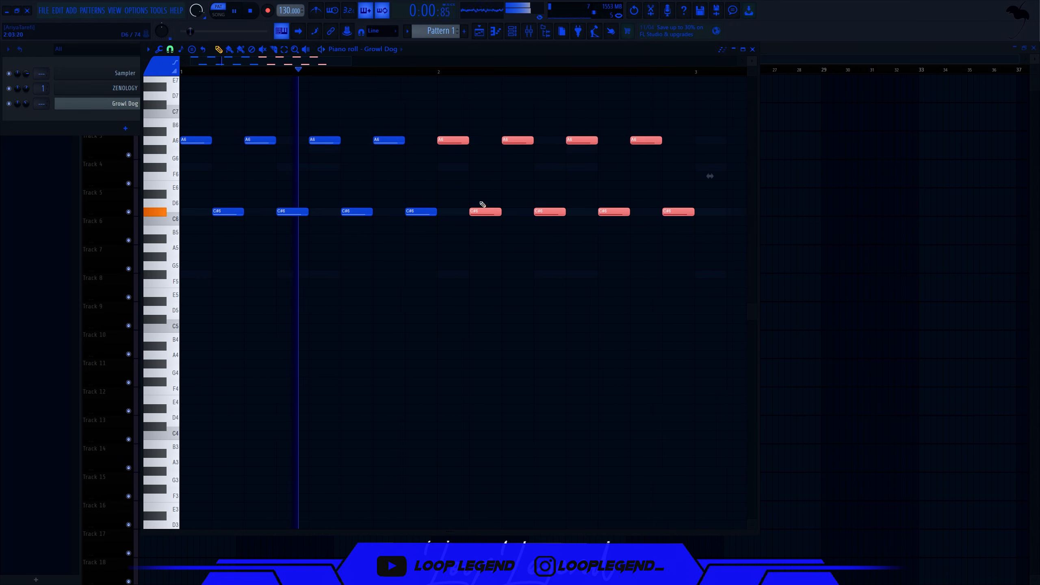
Step: Lower the last A6 note of each bar to G#6 and duplicate the whole two-bar melody
scroll(475, 204, "down", 3)
left_click_drag(530, 167, 301, 159)
key("space")
key("space")
key("shift+Down")
left_click_drag(467, 140, 471, 149)
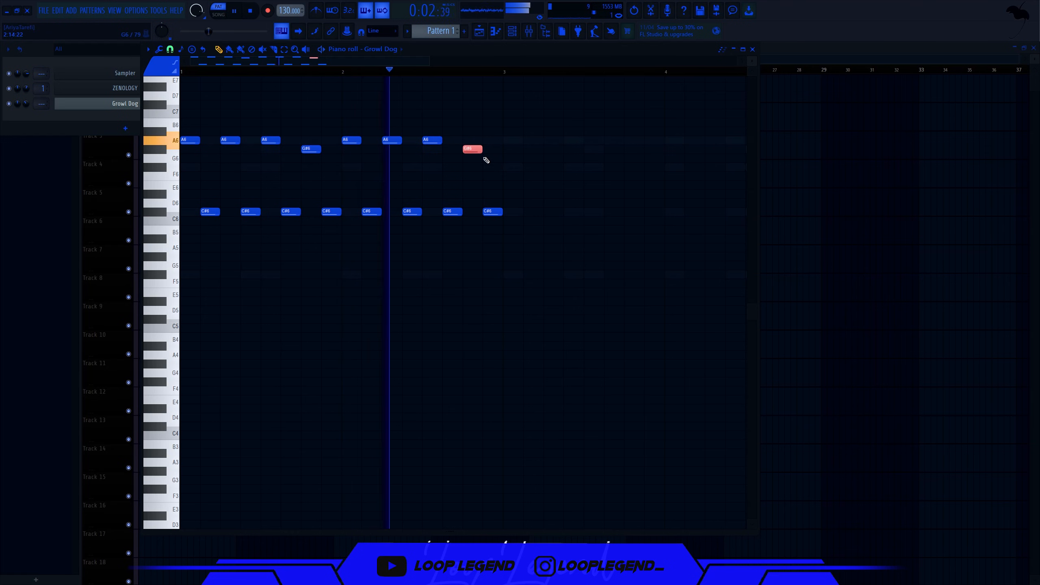
key("ctrl+a")
key("ctrl+b")
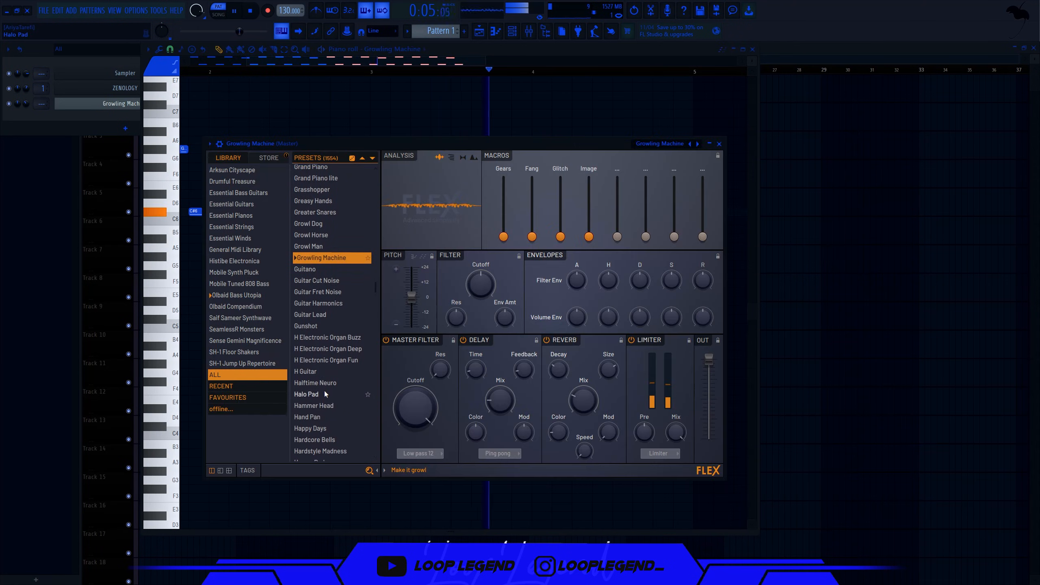
Step: Browse the FLEX presets for the melody channel and choose Halo Pad
scroll(324, 390, "down", 3)
scroll(324, 388, "up", 3)
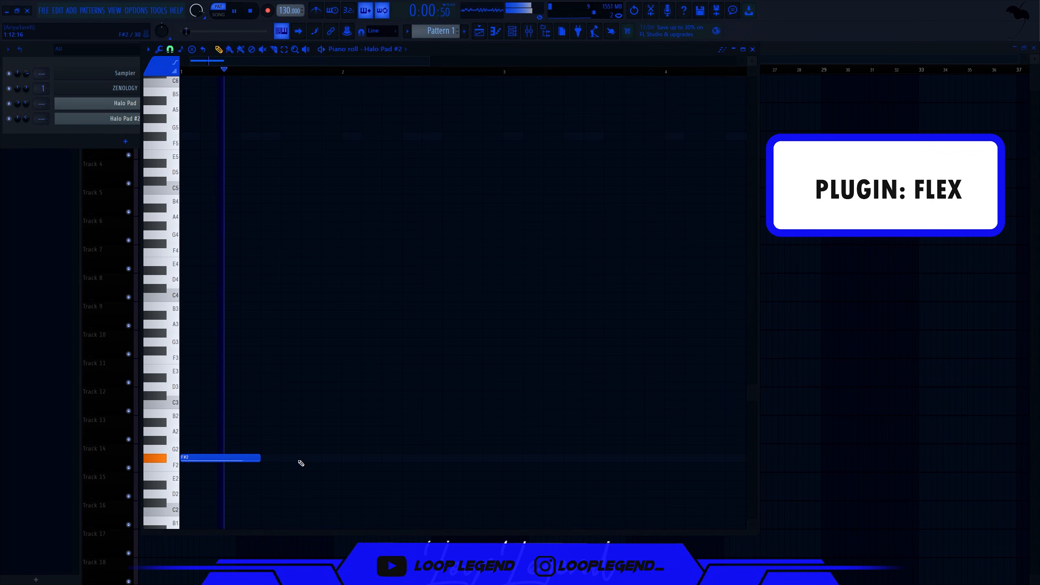
Step: Add an F#2 note eight steps long at 1:13:00 in Halo Pad #2
left_click(302, 458)
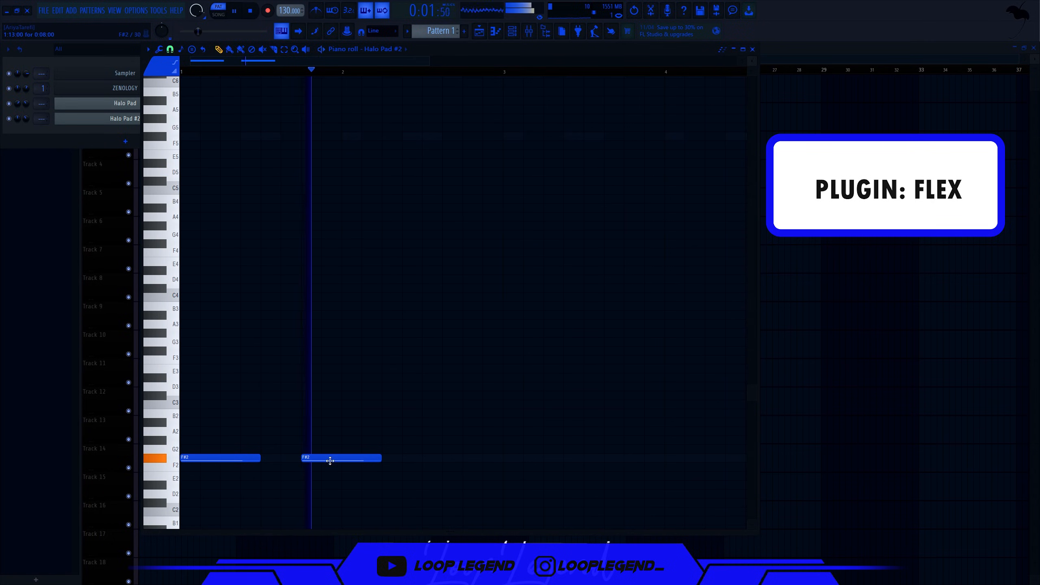
left_click_drag(381, 458, 341, 459)
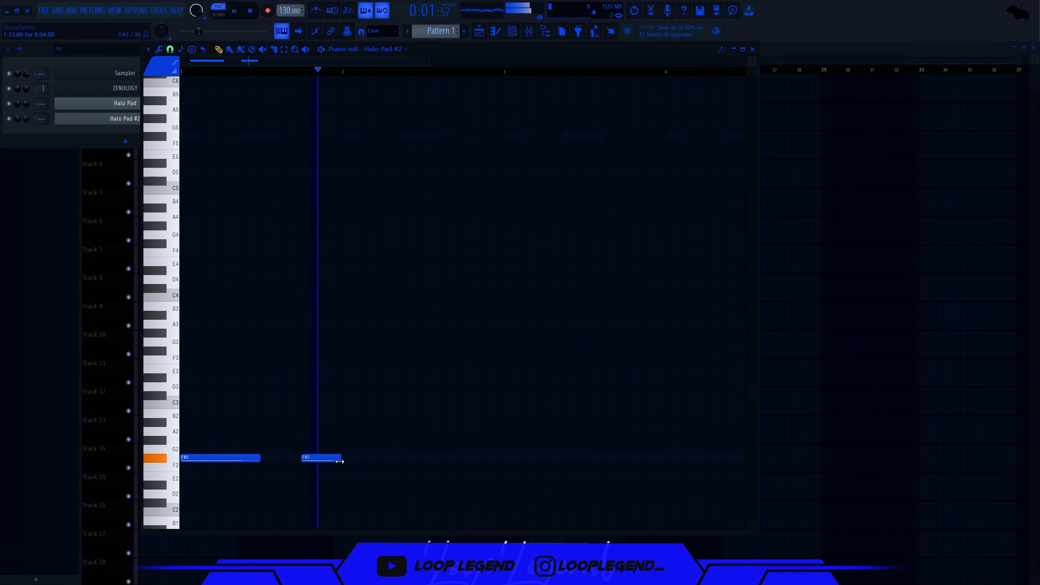
left_click(383, 460)
key("ctrl+z")
key("ctrl+z")
Step: Duplicate the second F#2 note directly behind itself and shorten the earlier of the two to six steps
left_click(355, 458, "ctrl")
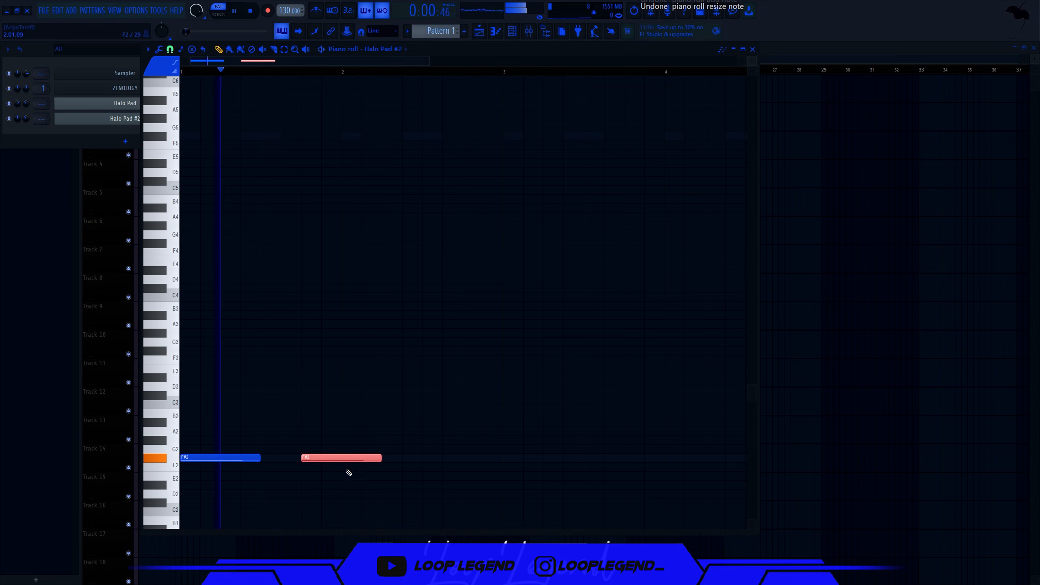
key("ctrl+b")
left_click(375, 459)
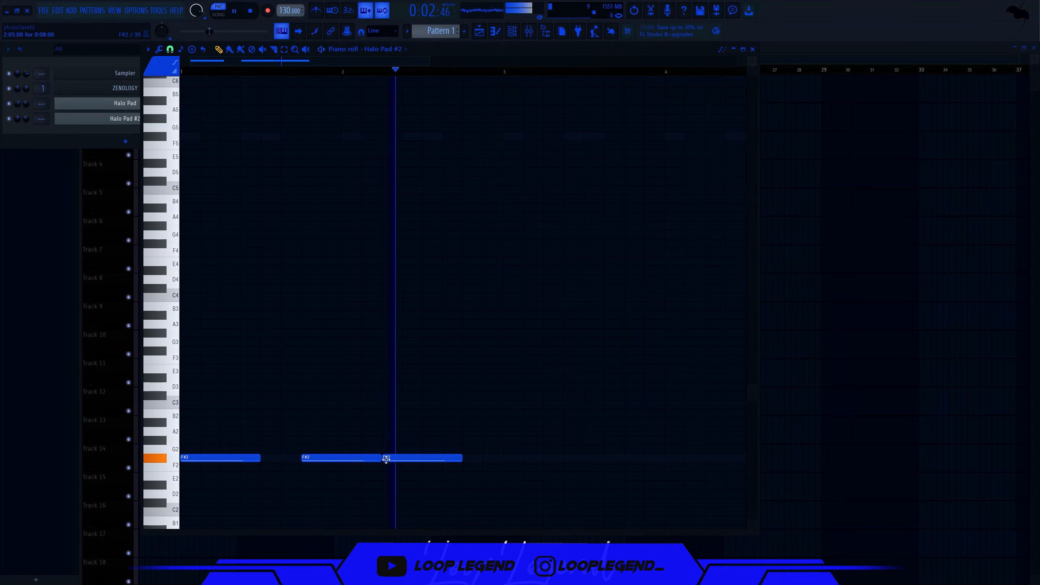
left_click_drag(381, 459, 363, 459)
Step: Duplicate the F#2 bass pattern, shift the copy right to start at bar 3 and deselect it
key("ctrl+b")
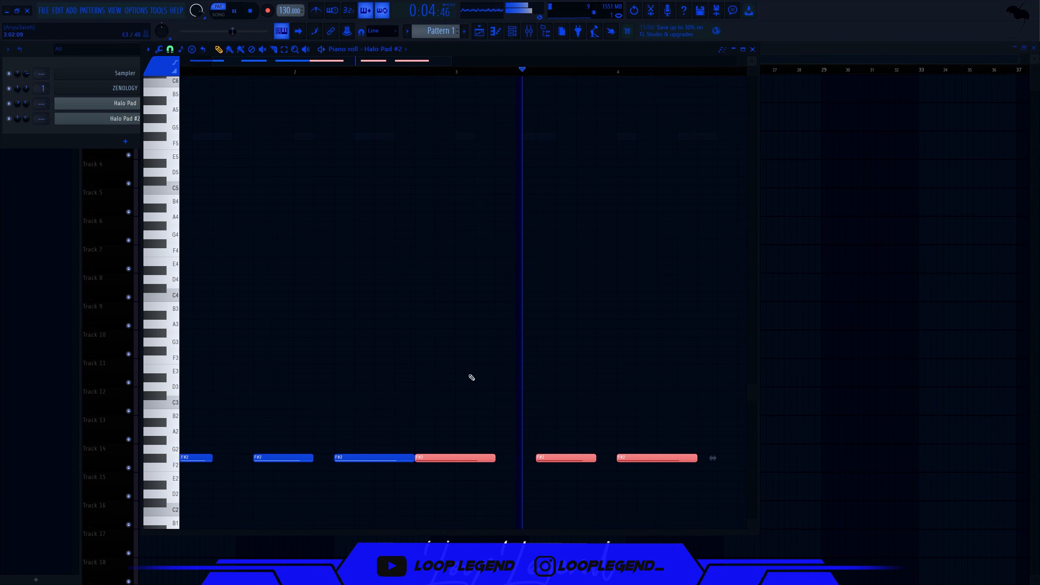
key("shift+Right")
key("shift+Right")
key("shift+Right")
key("shift+Right")
scroll(439, 350, "down", 4)
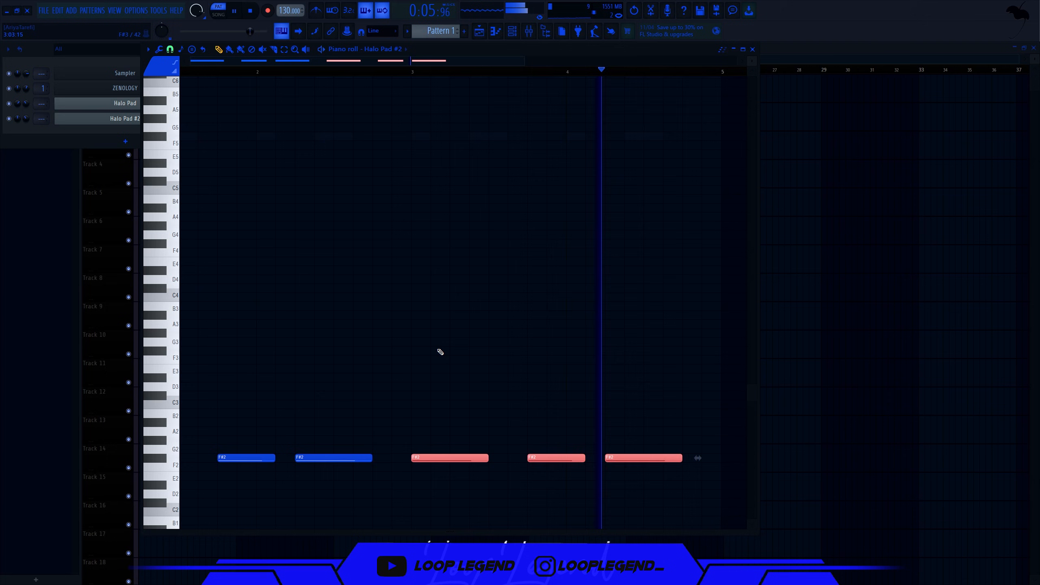
left_click(427, 321, "ctrl")
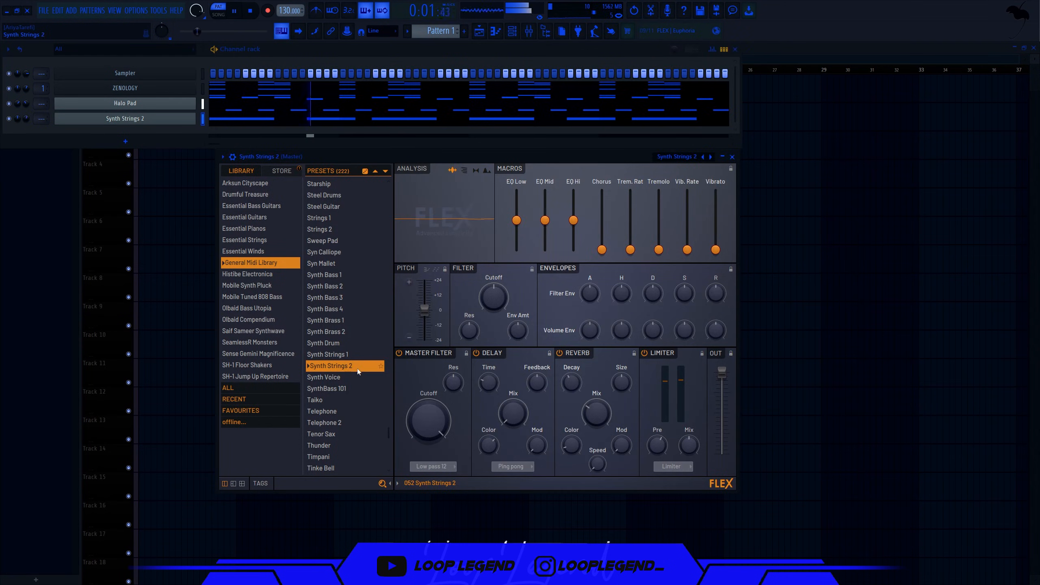
Step: Load the Synth Strings 1 preset from FLEX's General Midi Library on the bass channel
left_click(359, 354)
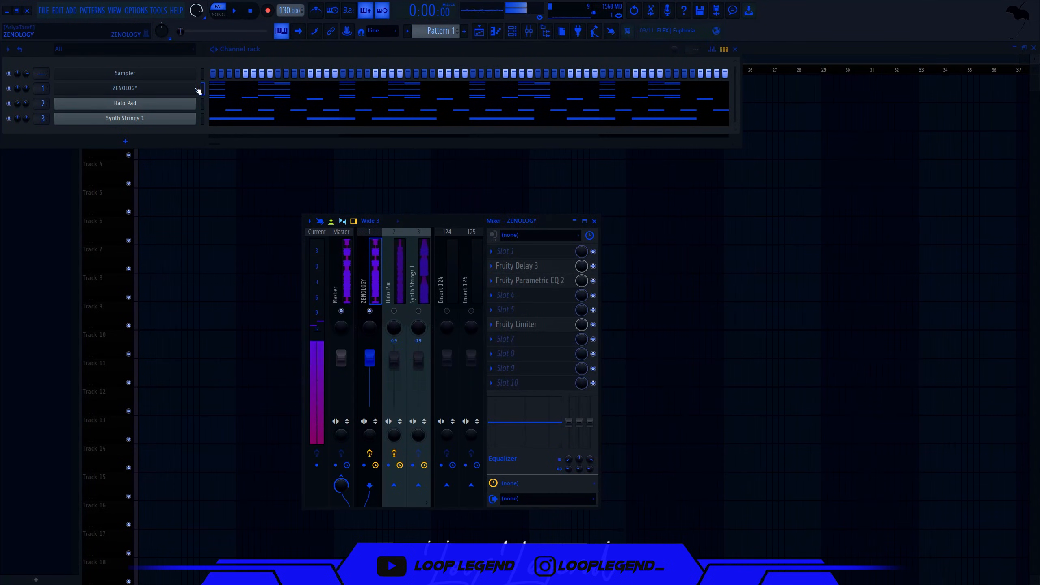
Step: Clone the ZENOLOGY channel and transfer the four G#6 notes from the original's piano roll to the clone
right_click(196, 89)
left_click(217, 187)
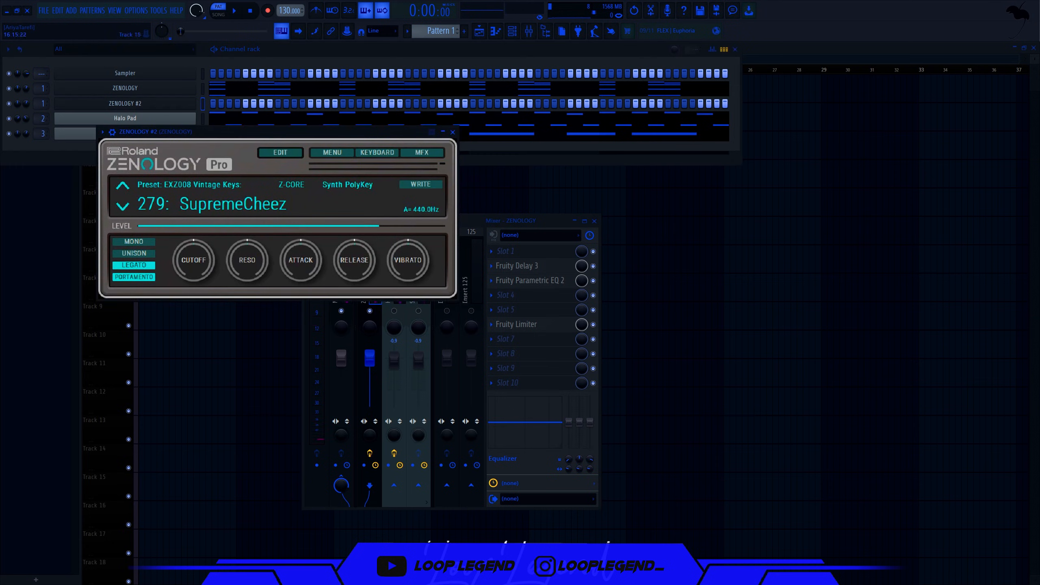
key("F7")
scroll(388, 53, "up", 1)
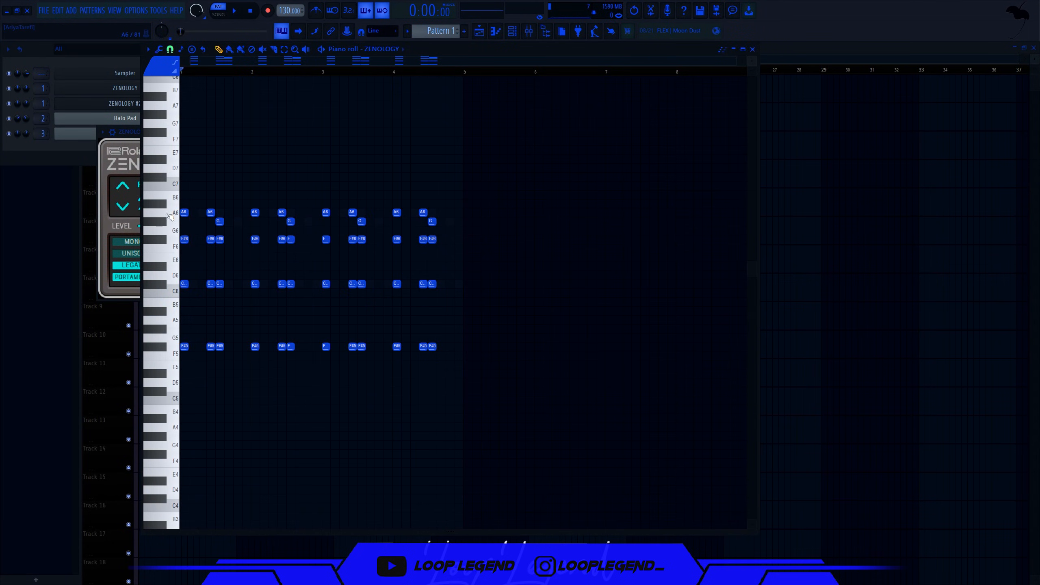
left_click(160, 223)
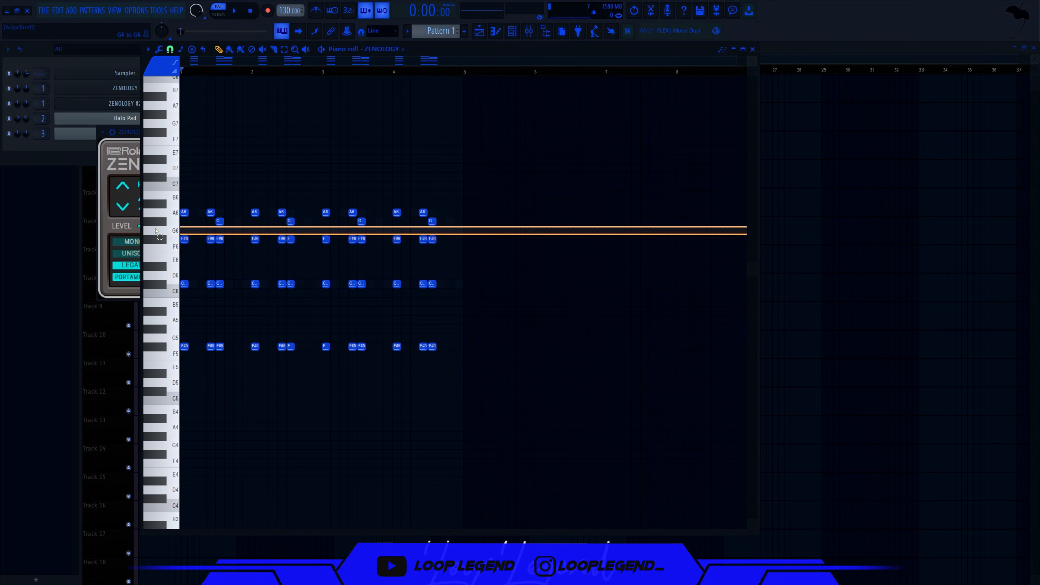
left_click(404, 49)
left_click(400, 120)
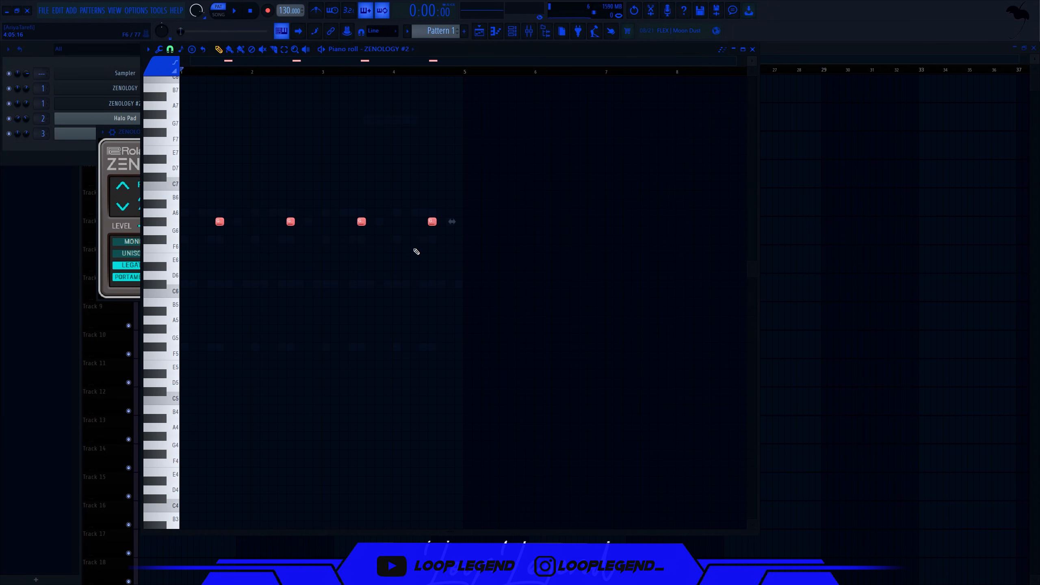
Step: Open the detailed edit view of ZENOLOGY #2 and move the plugin window higher
left_click_drag(128, 132, 135, 130)
left_click(287, 150)
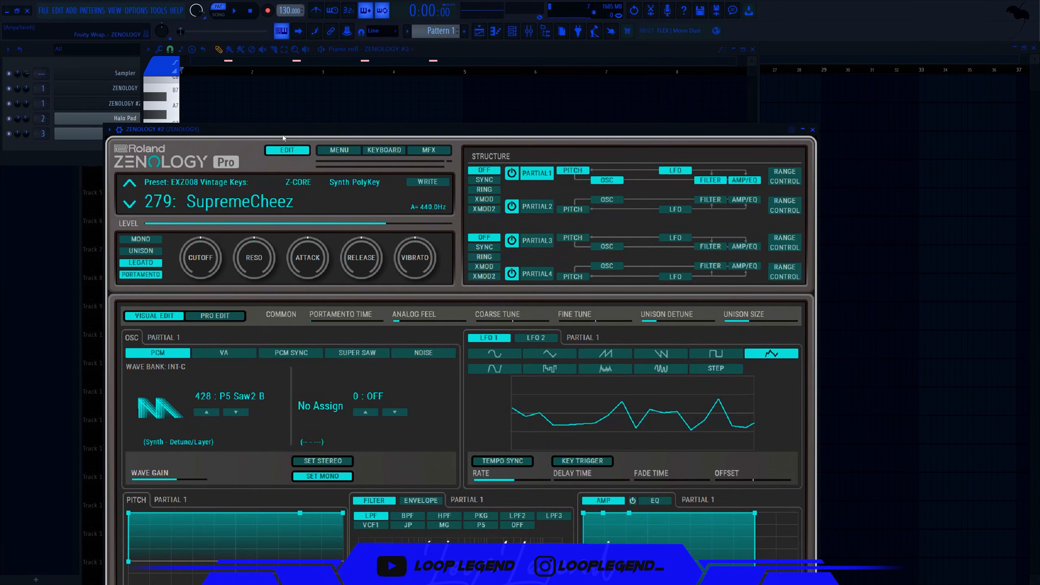
left_click_drag(283, 137, 265, 81)
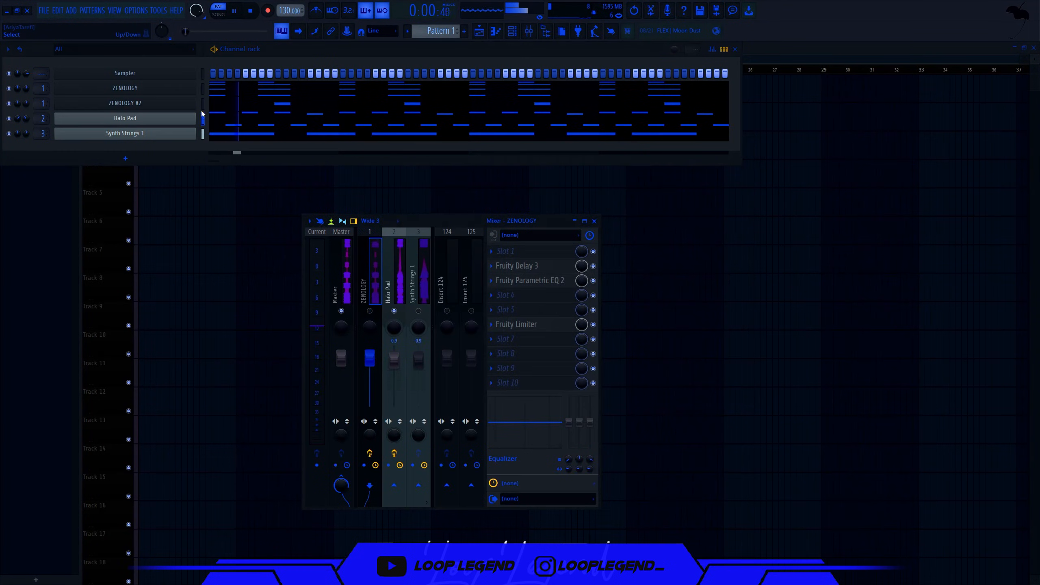
Step: Clone the Halo Pad channel, open the original's piano roll and select its G#6 notes
right_click(184, 119)
key("c")
left_click(232, 123)
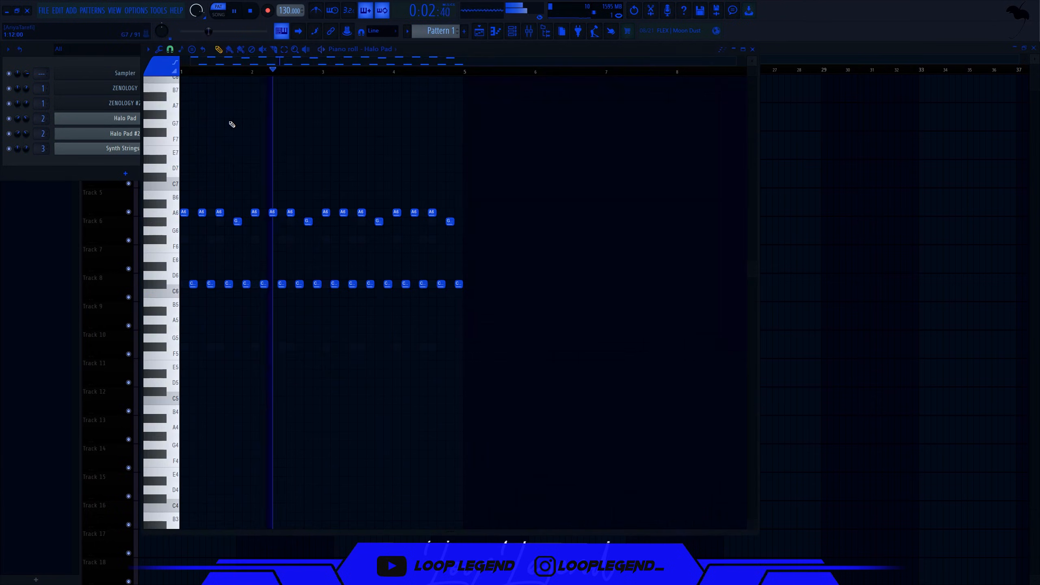
double_click(159, 221)
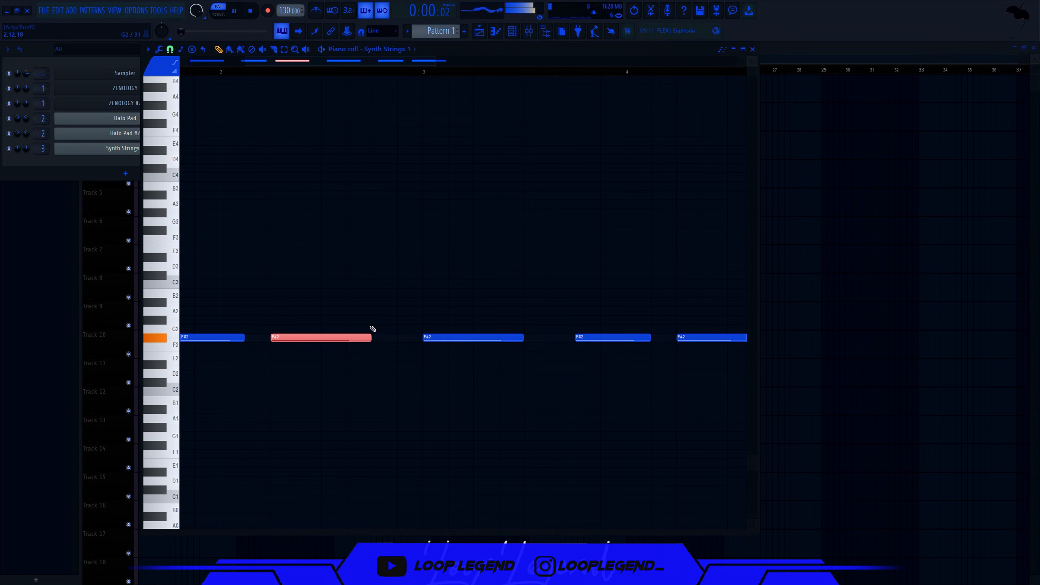
Step: Add a four-step G2 note at the end of bar 2 in Synth Strings 1
left_click(372, 327)
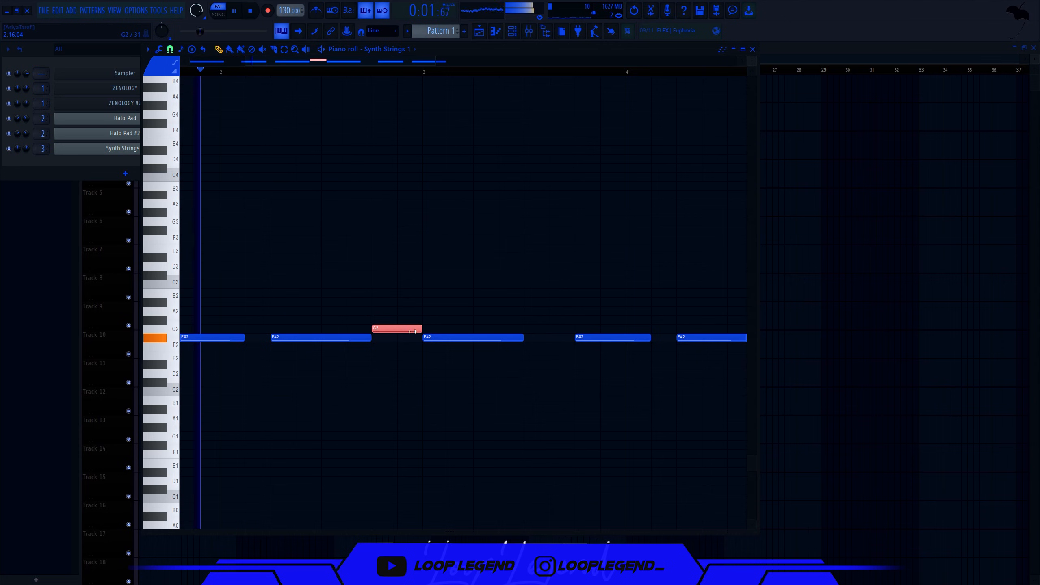
Step: Shorten the last F#2 note in bar 4 of Synth Strings 1 and add a G2 note right after it
scroll(410, 334, "down", 3)
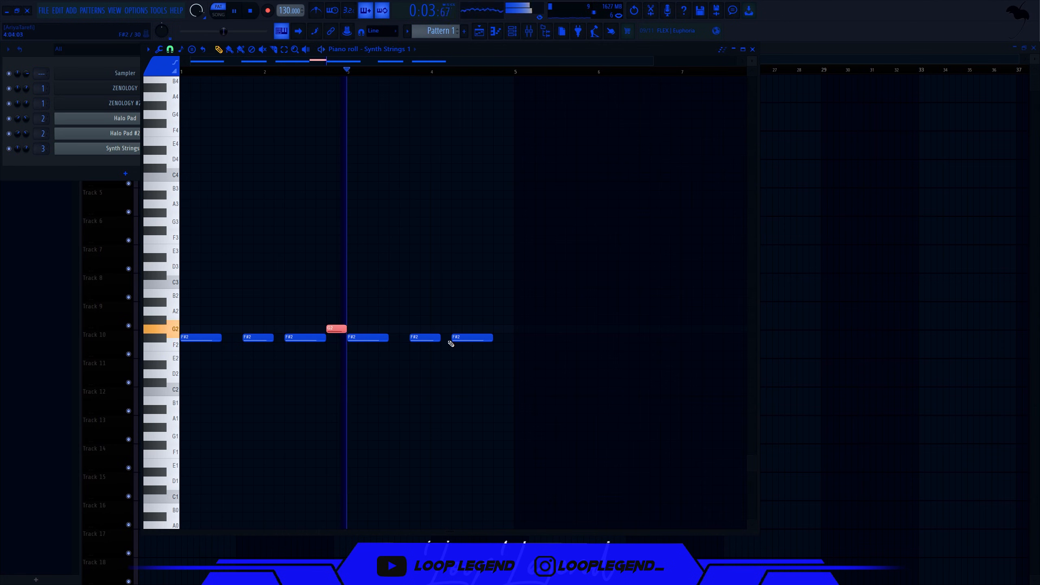
left_click_drag(493, 340, 482, 340)
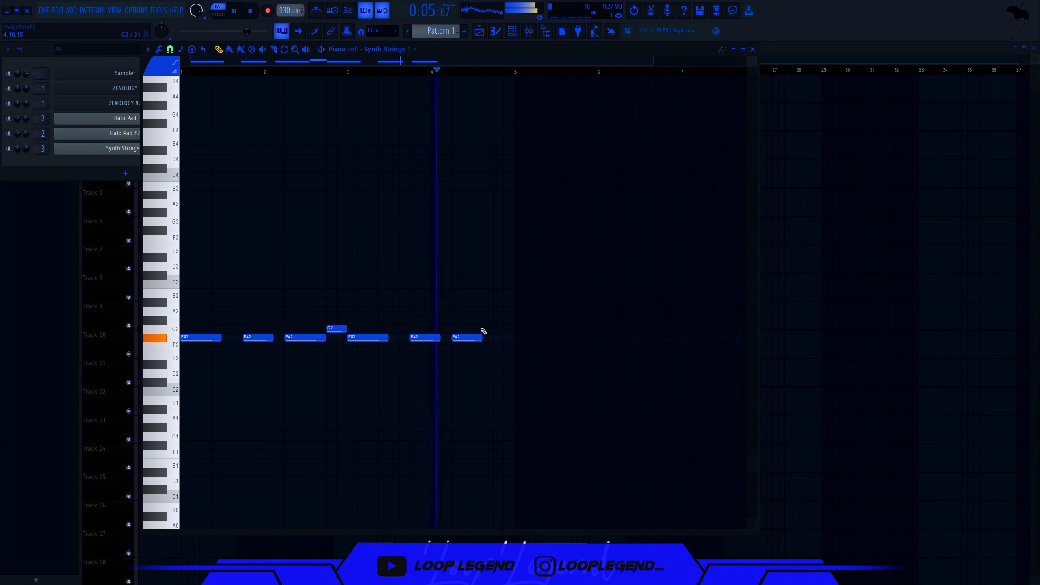
left_click(484, 328)
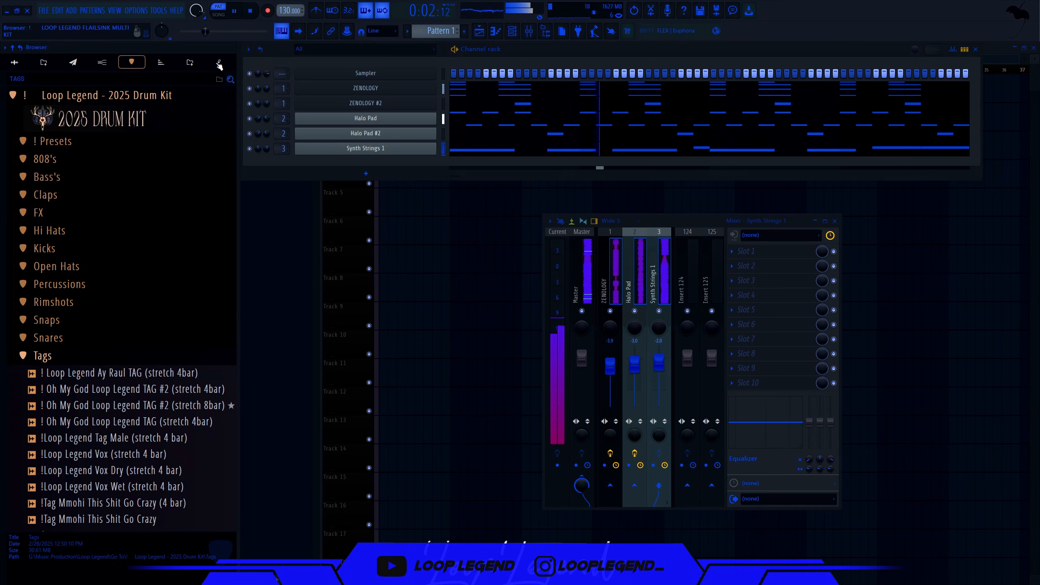
Step: Find the String - [Movie] one-shot in the Loop Legend Flailsink Multi Kit and load it into a new channel
left_click(61, 291)
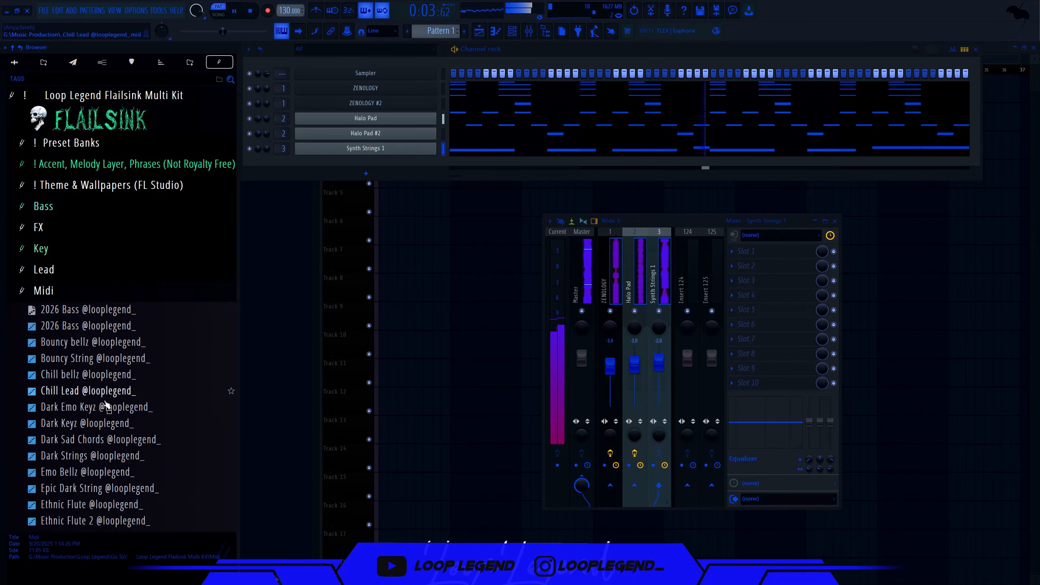
left_click(83, 290)
left_click(67, 354)
scroll(90, 436, "down", 5)
scroll(90, 436, "down", 3)
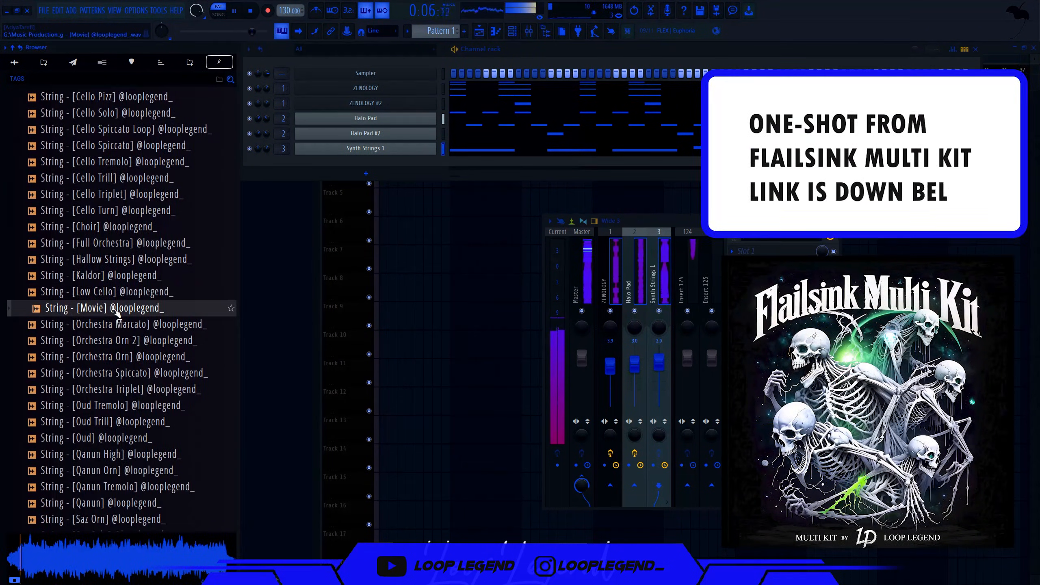
right_click(114, 308)
left_click(147, 323)
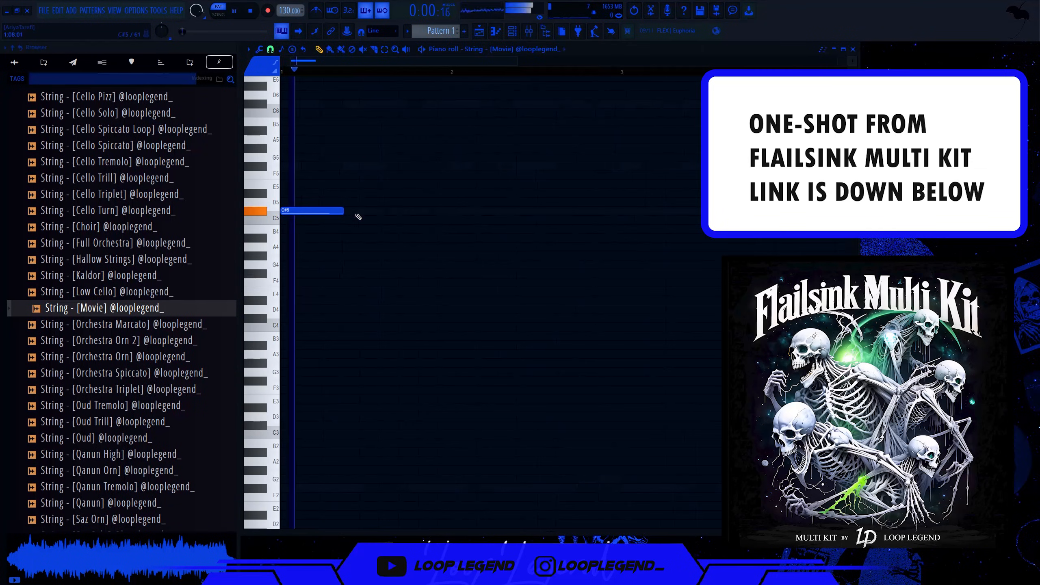
Step: At the start of the String - [Movie] piano roll, build a half-bar D5 note with a C#5 slide note beneath it
left_click(355, 211)
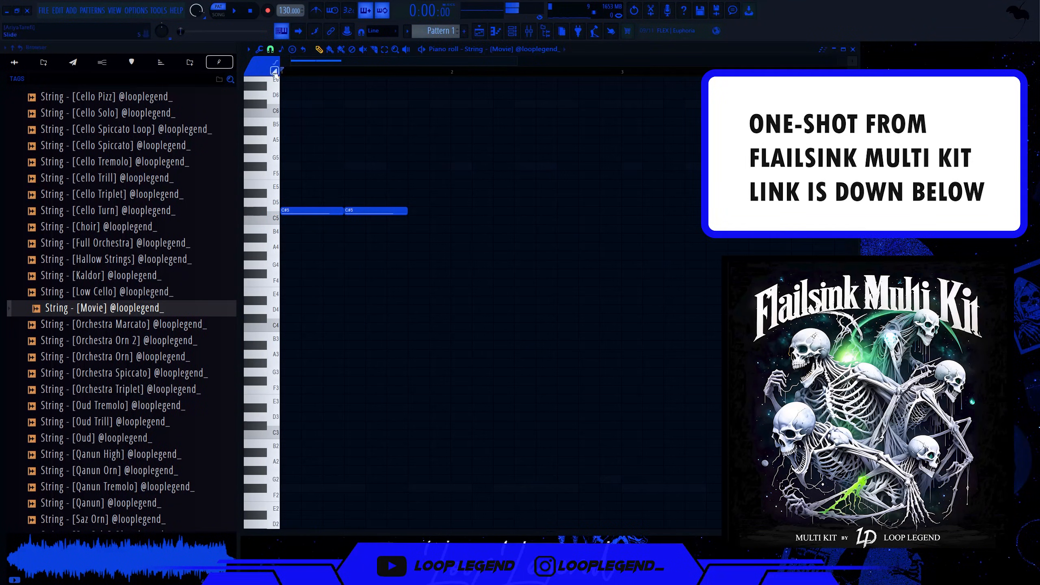
left_click(307, 202)
left_click_drag(304, 201, 344, 233)
key("shift+Up")
right_click(349, 212)
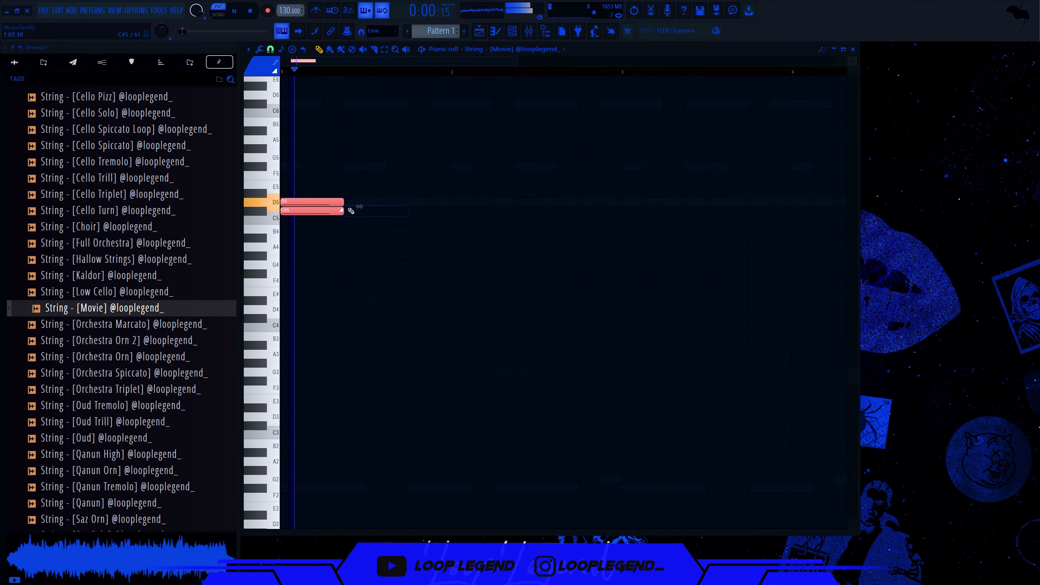
key("space")
right_click(369, 194)
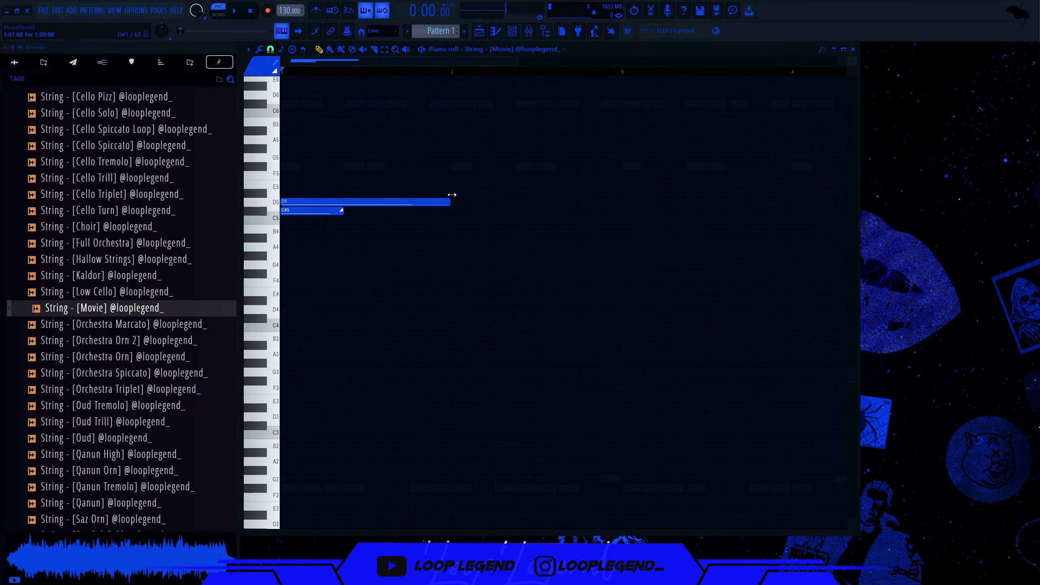
key("space")
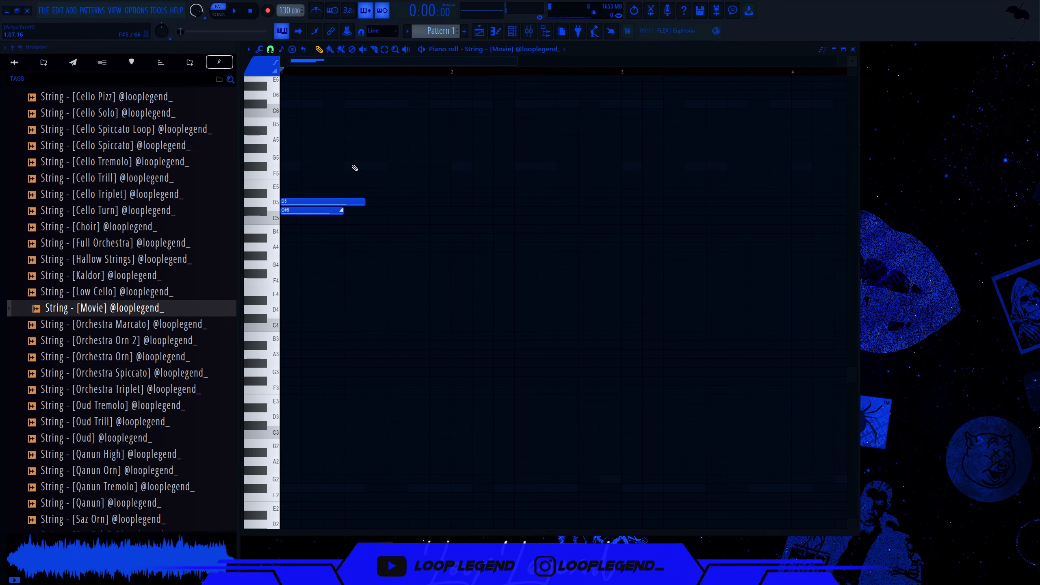
Step: Repeat the D5 and slide pair every half bar four times, and turn the first three pairs into plain C#5 notes
key("ctrl+b")
key("ctrl+b")
key("ctrl+b")
key("ctrl+b")
right_click(329, 210)
left_click_drag(328, 204, 371, 213)
right_click(371, 211)
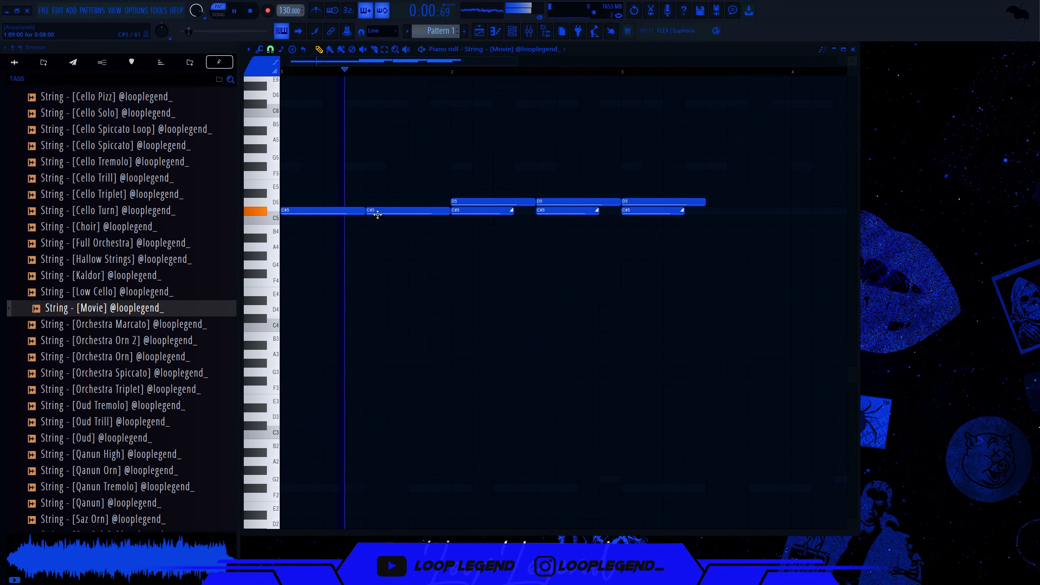
right_click(471, 211)
left_click_drag(472, 204, 472, 213)
Step: Delete the surplus D5 note and its C#5 slide note at the start of bar 3
scroll(524, 183, "down", 3)
left_click_drag(560, 163, 518, 262)
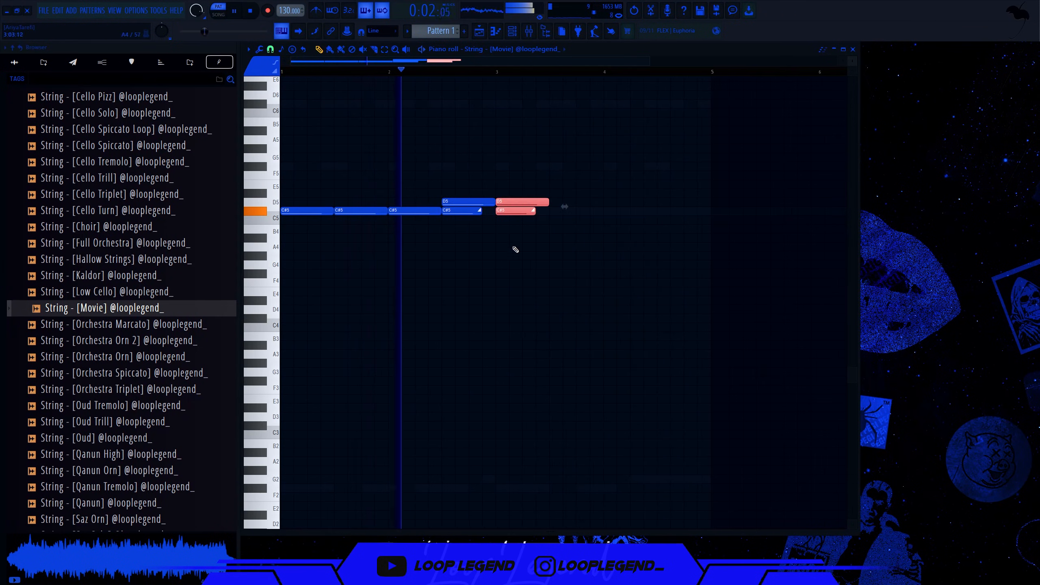
right_click(533, 200)
Step: Duplicate the two-bar string phrase into bars 3 and 4 and raise the pitch of the final slide note
scroll(534, 199, "down", 2)
key("ctrl+b")
left_click(534, 236)
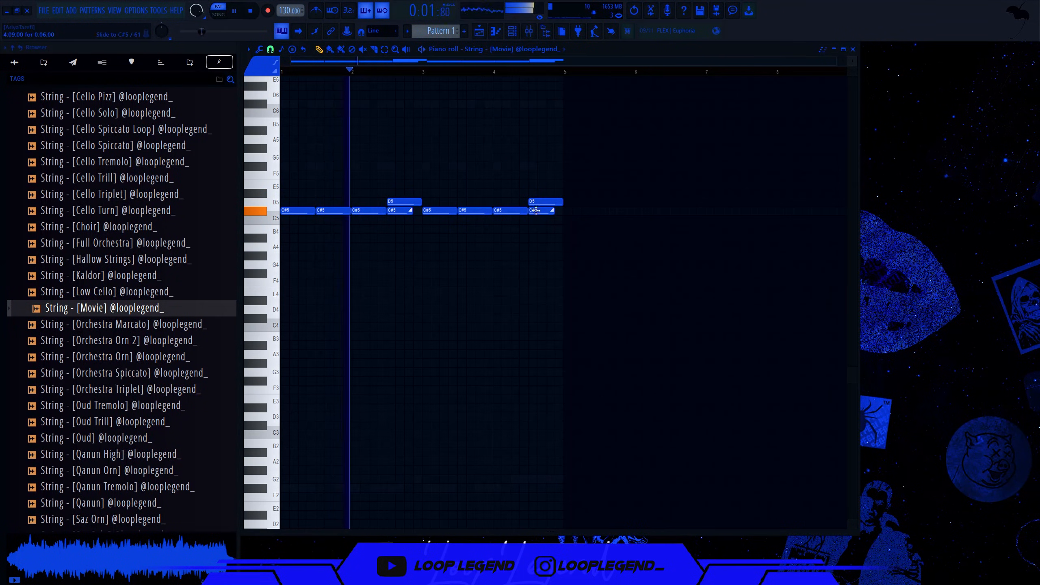
left_click_drag(535, 209, 535, 190)
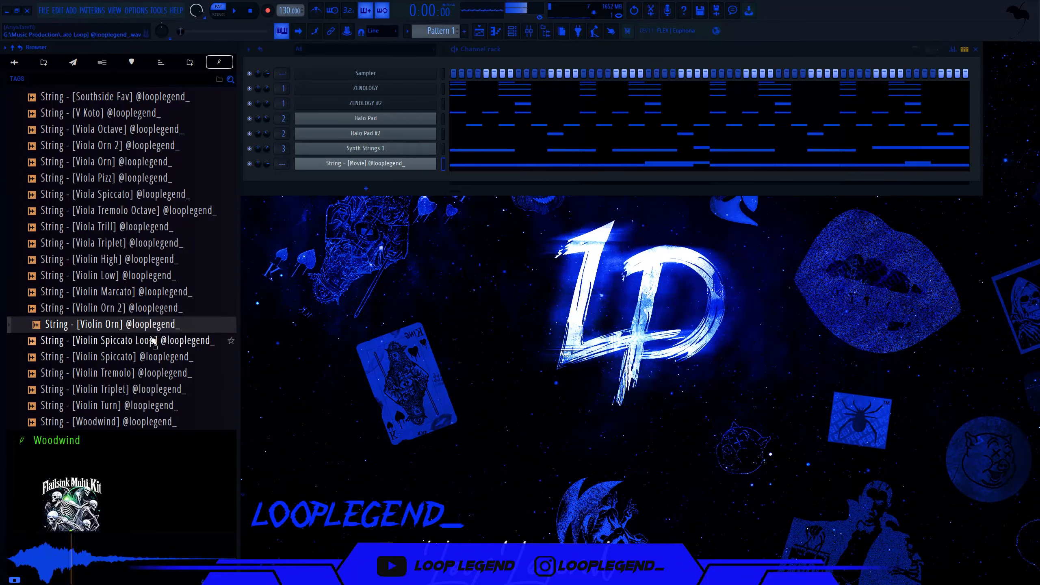
Step: Load String - [Violin Spiccato Loop] as a new channel with its volume envelope enabled, and open its piano roll
left_click_drag(153, 341, 357, 138)
left_click(293, 116)
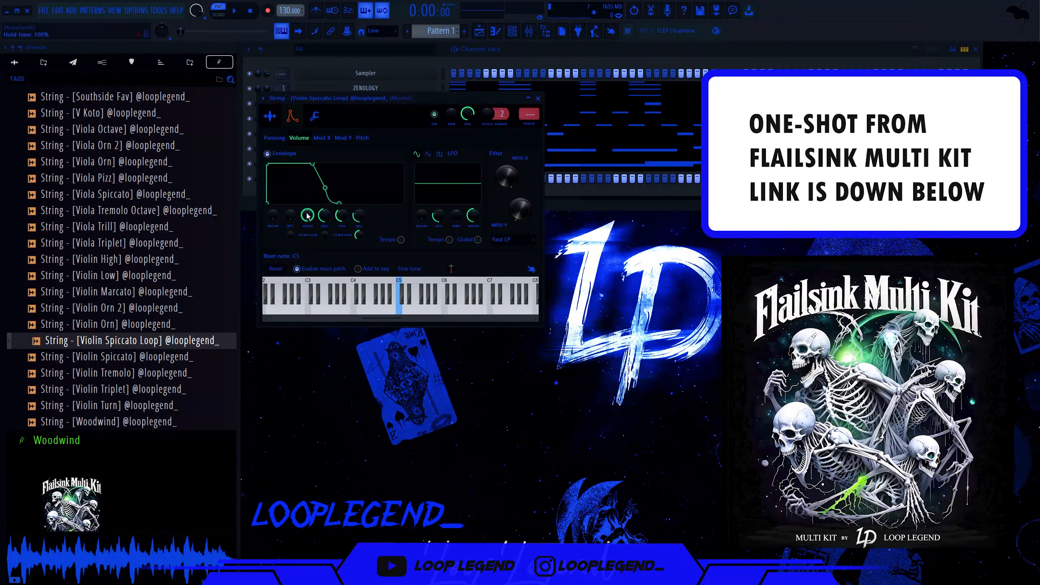
key("F7")
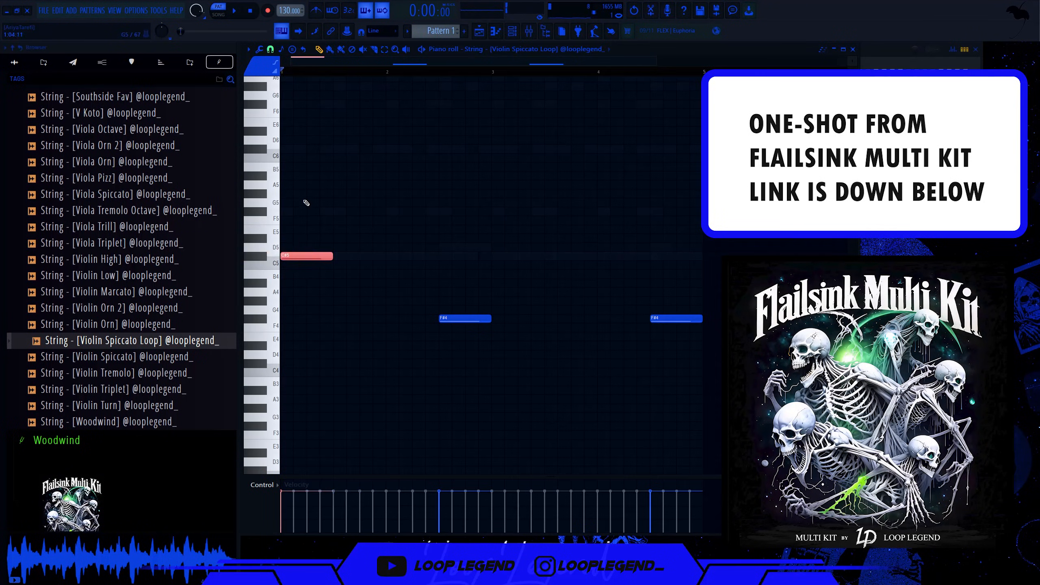
Step: Layer an A5 note above the opening C#5 note and repeat both notes at the start of bar 2
key("ctrl+Up")
left_click(297, 211)
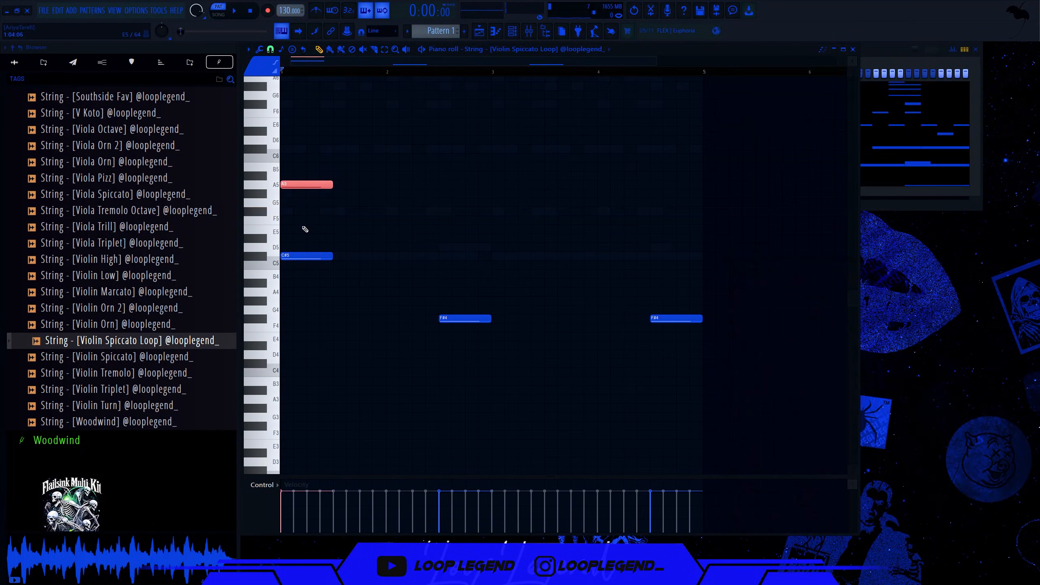
left_click_drag(322, 146, 324, 360)
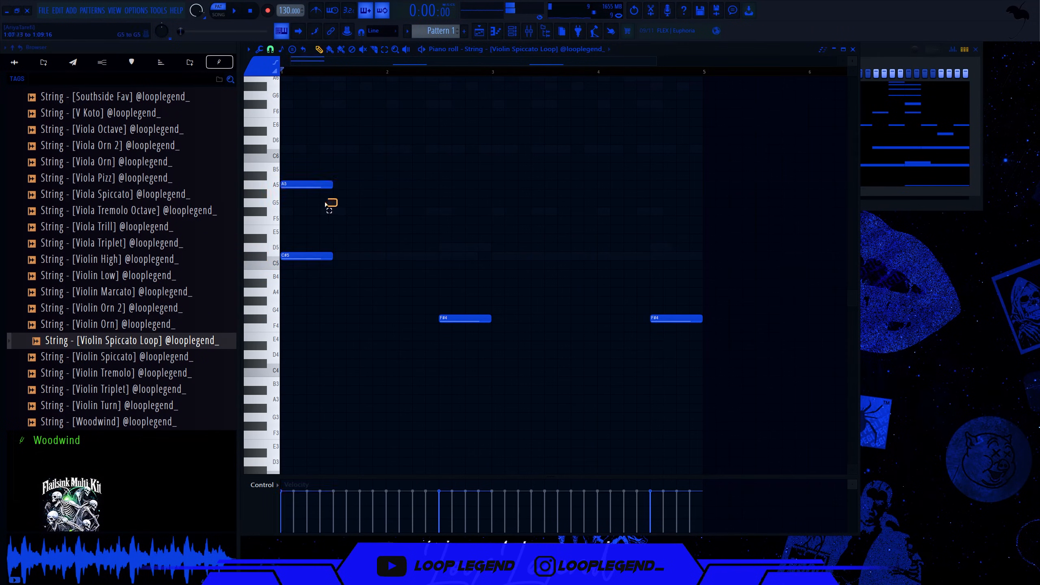
left_click_drag(325, 204, 320, 185)
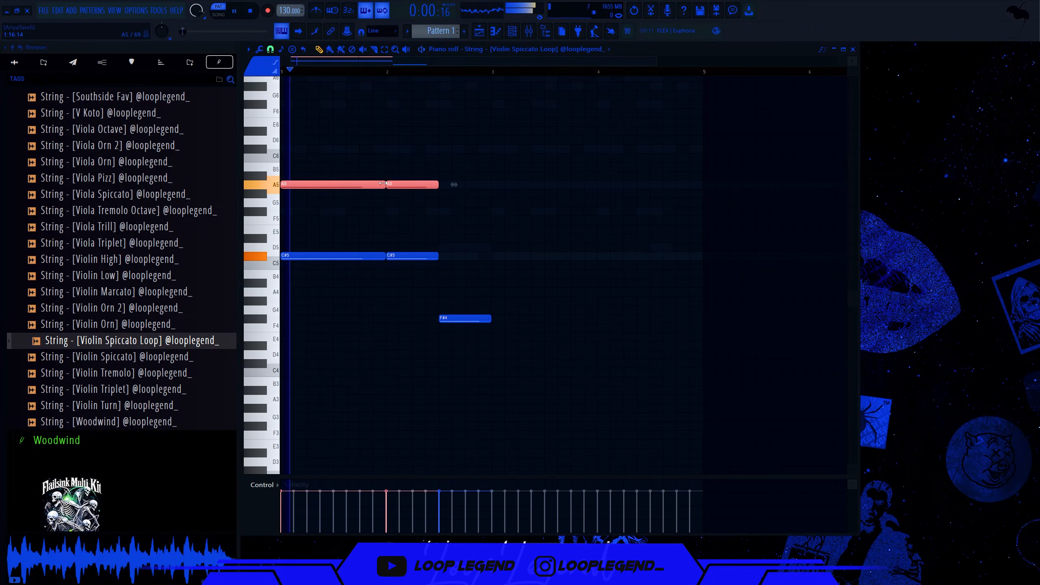
Step: Reduce the A5 notes to short stabs and place a short G#5 note midway through bar 1
left_click_drag(383, 183, 437, 185)
key("ctrl+z")
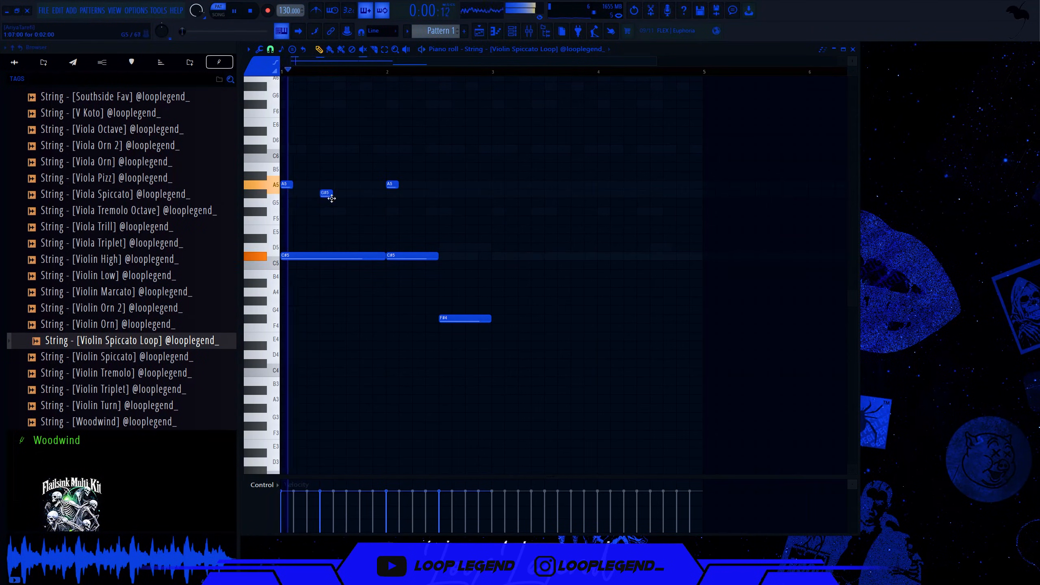
left_click_drag(332, 198, 345, 198)
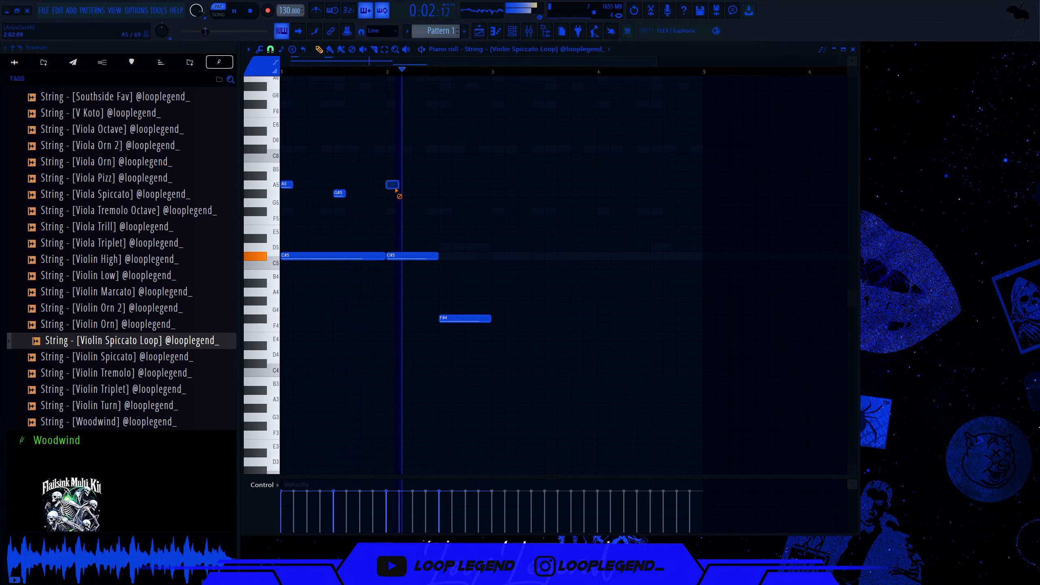
Step: Replace bar 2's C#5 and A5 notes with a duplicate of bar 1's C#5, A5 and G#5 notes
right_click(408, 256)
left_click_drag(394, 261, 242, 138)
key("ctrl+b")
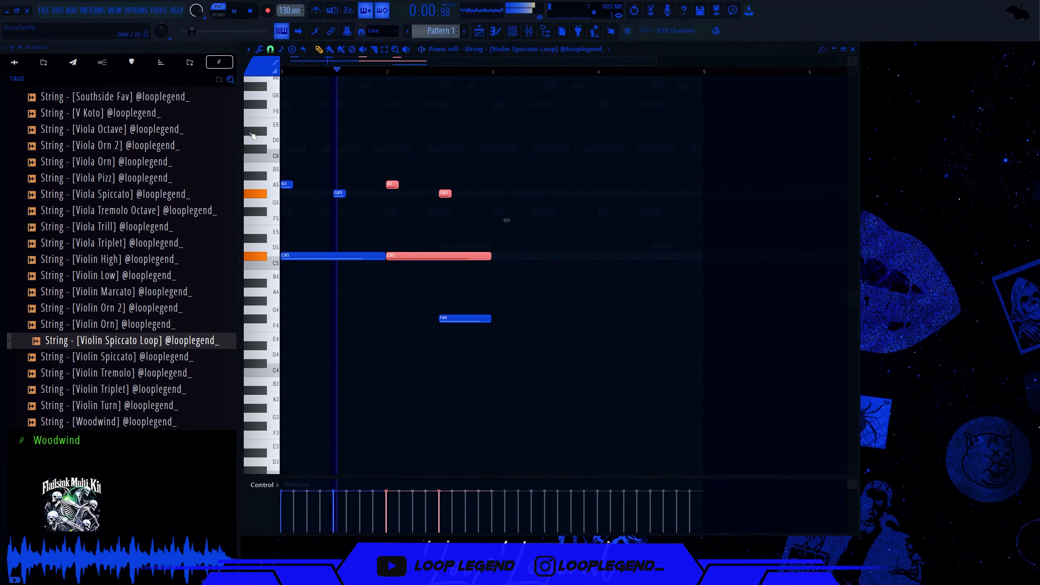
Step: Add a short B5 note three quarters of the way through bar 2 and play the phrase
left_click(498, 166)
left_click(470, 201)
key("space")
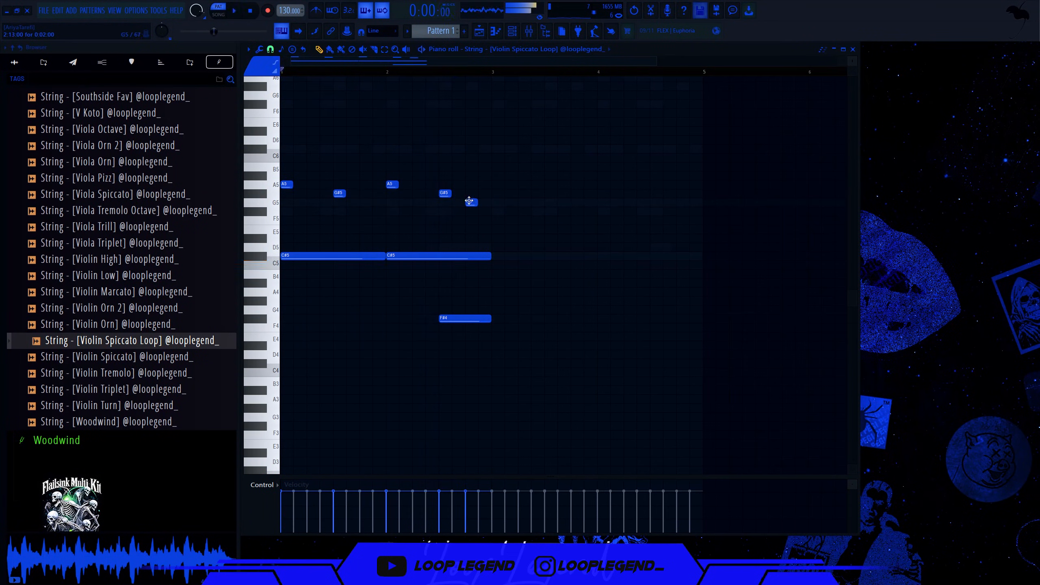
key("space")
left_click_drag(469, 201, 472, 166)
Step: Duplicate the two-bar violin phrase into bars 3 and 4 and raise a G#5 note in the copied bars
key("ctrl+b")
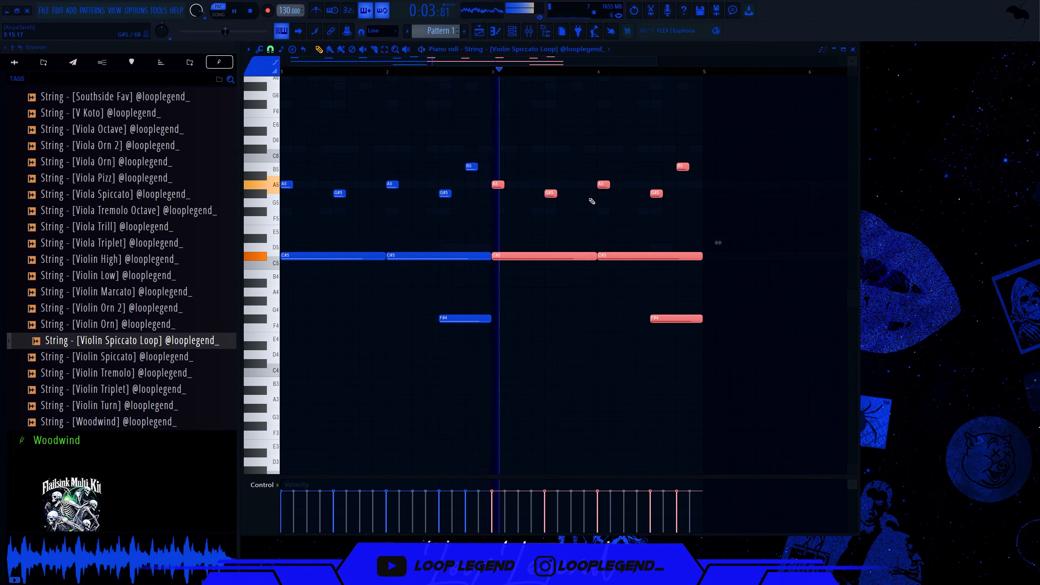
scroll(591, 201, "down", 1)
left_click(582, 207)
left_click_drag(572, 196, 573, 153)
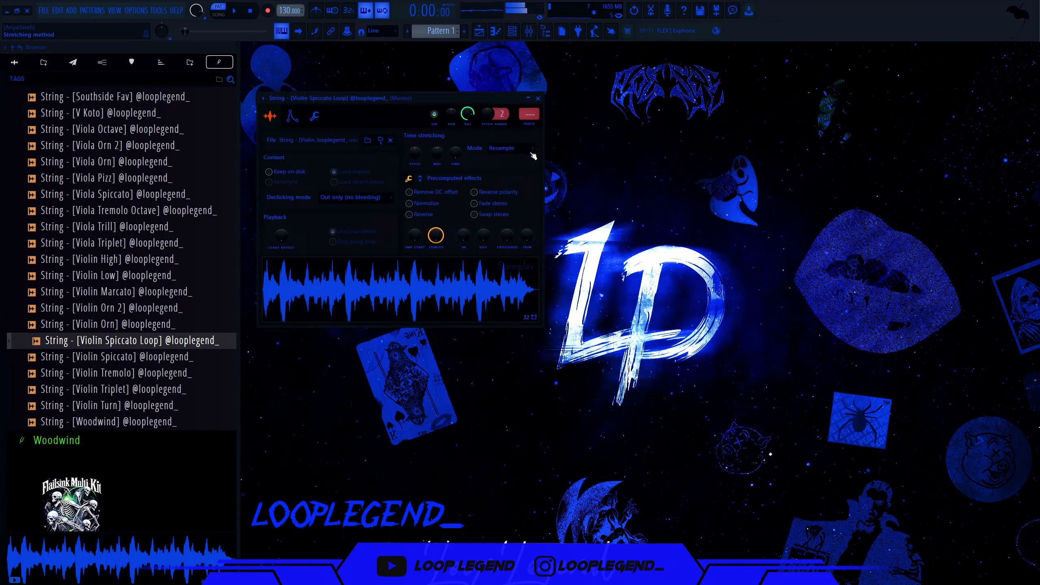
Step: Set the violin sample's declicking mode to Generic (bleeding) and its time-stretching mode to Stretch
left_click(352, 197)
left_click(356, 235)
key("space")
Step: Adjust the violin sample's time-stretch length, trying 1 bar, 2 bars and a further preset length
right_click(459, 155)
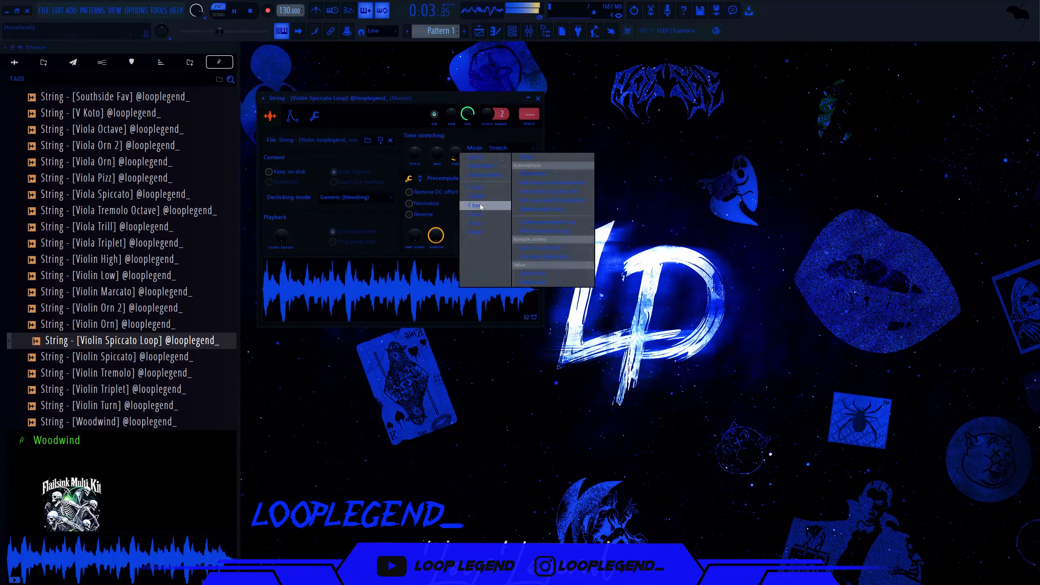
left_click(477, 205)
right_click(455, 162)
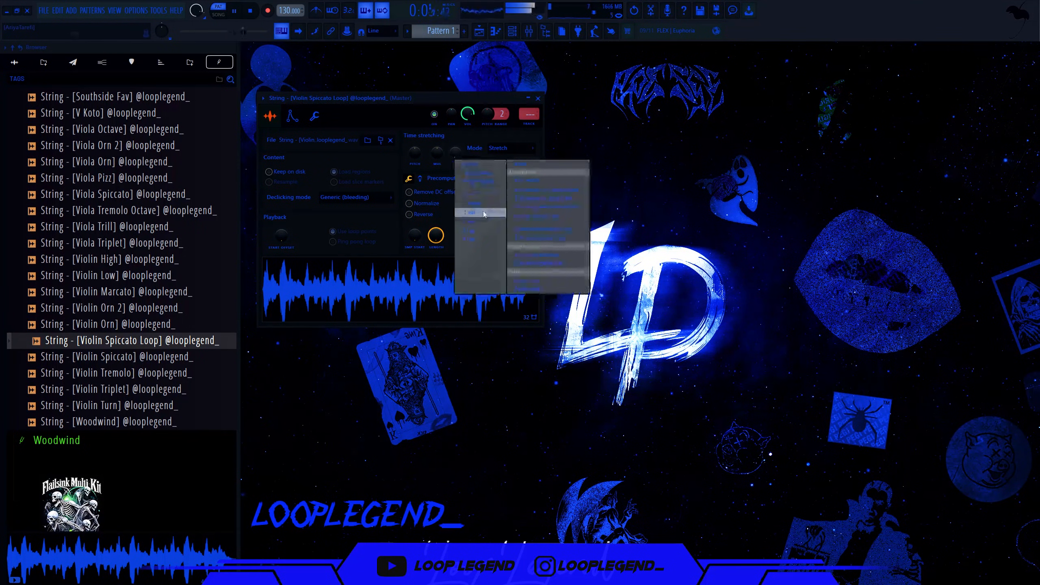
left_click(476, 222)
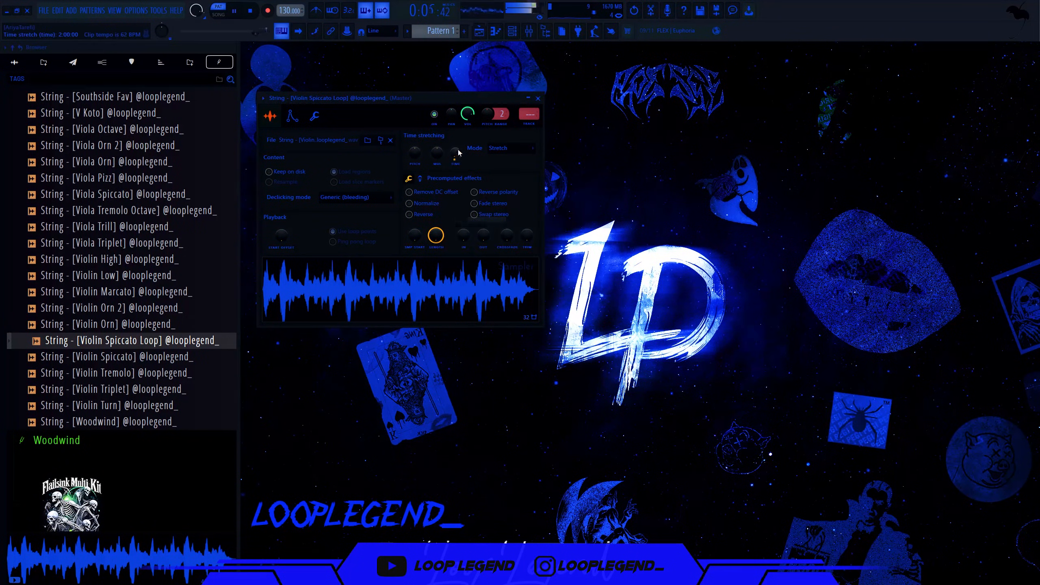
right_click(456, 154)
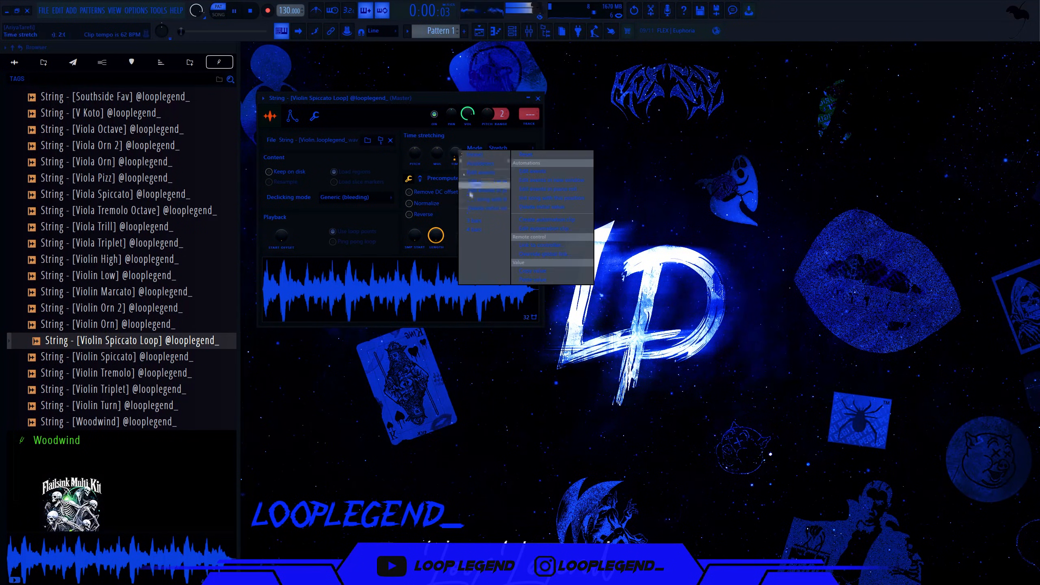
left_click(486, 222)
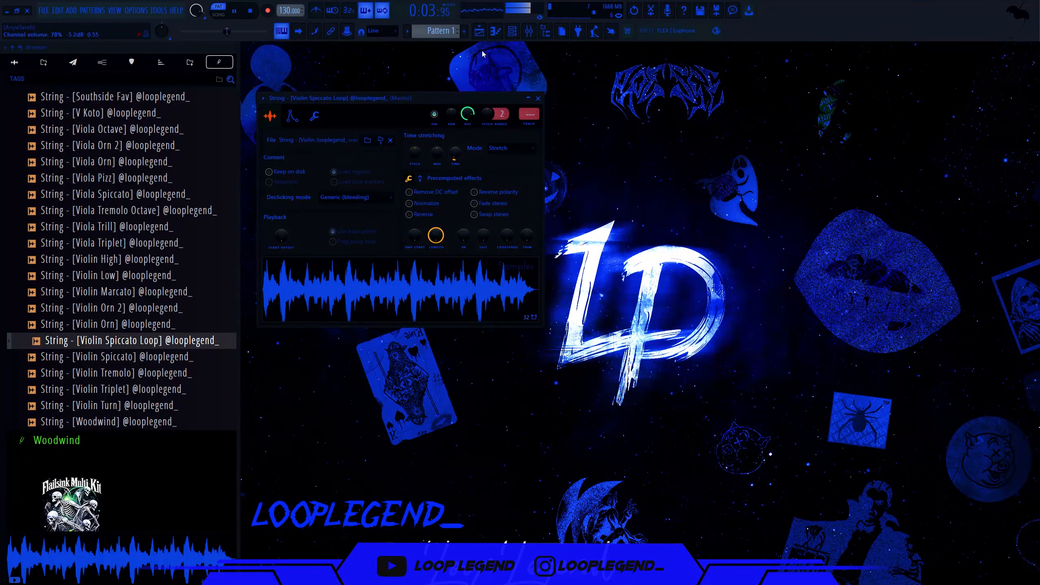
Step: Move the lowest band of Fruity Parametric EQ 2 on the String - [Movie] insert to a higher frequency
left_click(360, 201)
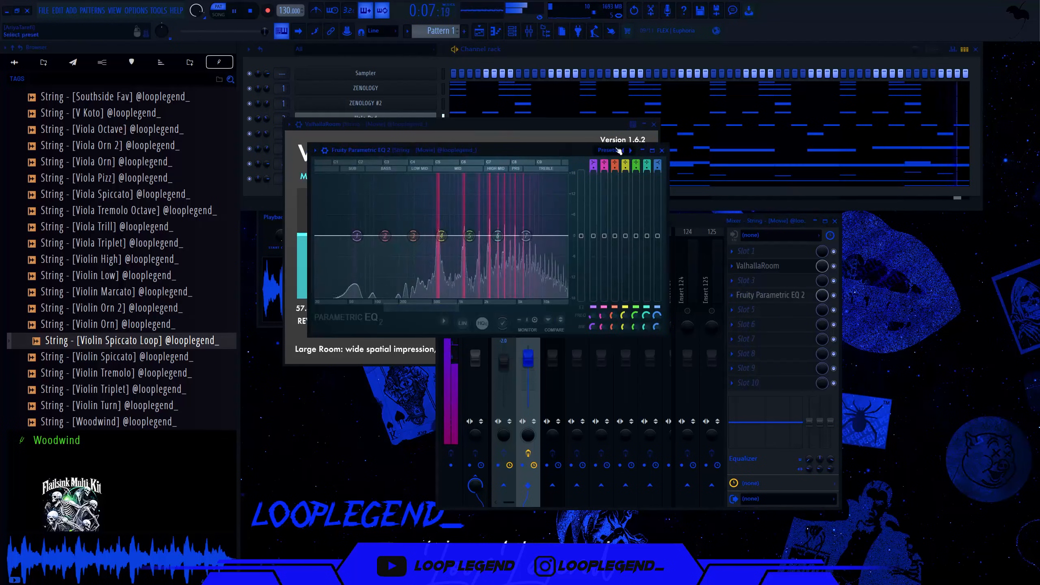
scroll(544, 236, "up", 5)
left_click_drag(357, 236, 425, 236)
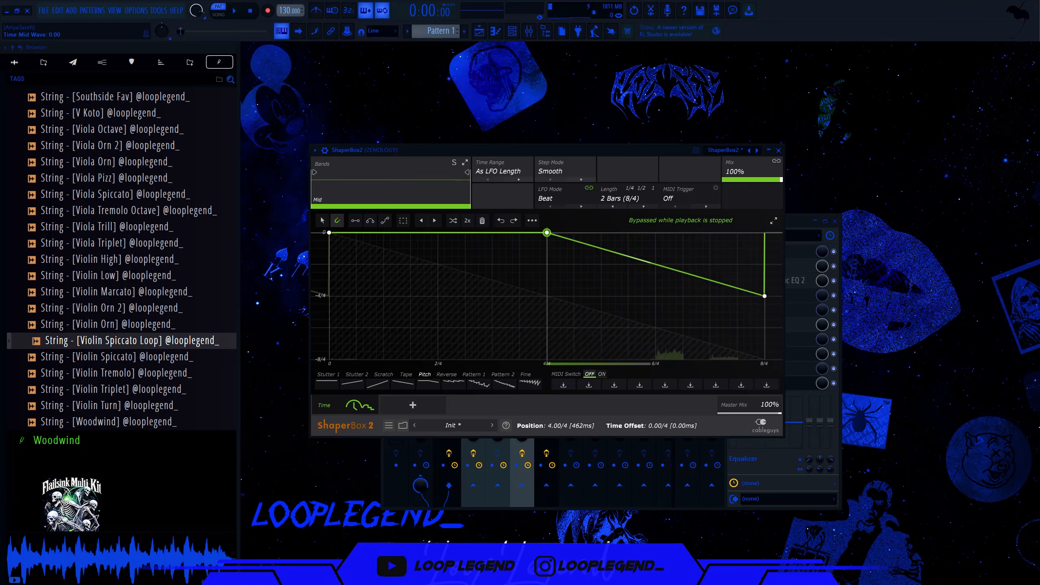
Step: Raise the end point of ZENOLOGY's two-bar ShaperBox 2 time curve and play the loop
left_click_drag(765, 295, 763, 270)
key("space")
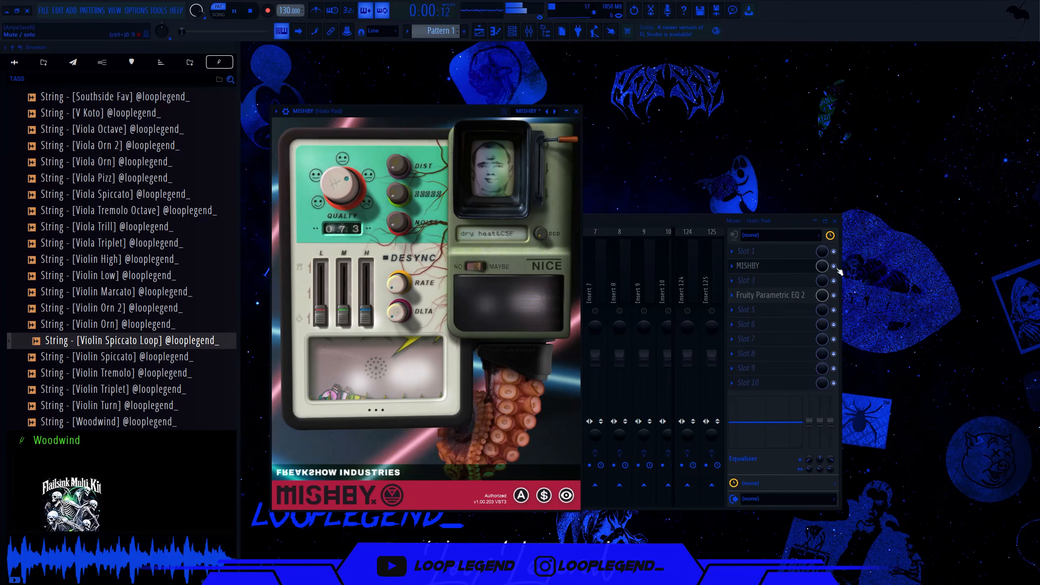
Step: Lower the MISHBY mix level on the Halo Pad insert to 0% and bring the plugin window to the front
left_click_drag(823, 266, 823, 295)
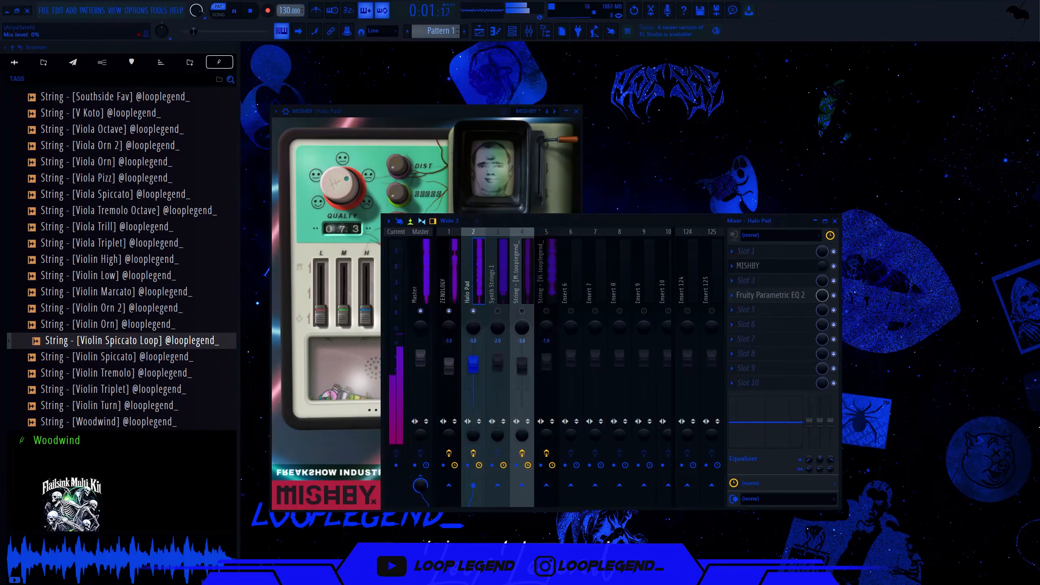
left_click(493, 110)
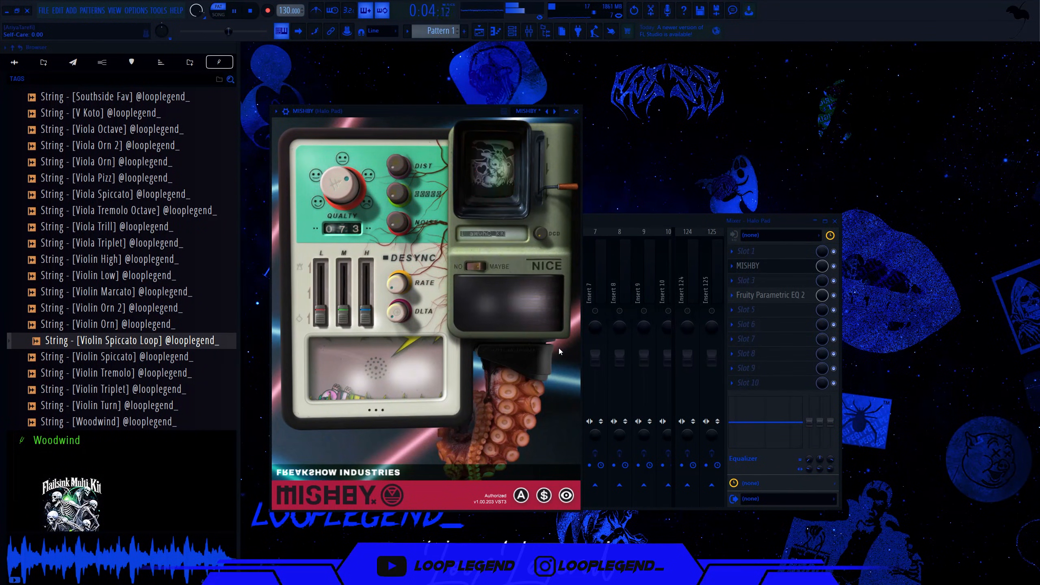
Step: Set Self-Care to 100 in the Halo Pad insert's MISHBY effect and shorten its glitch length
left_click_drag(560, 348, 556, 149)
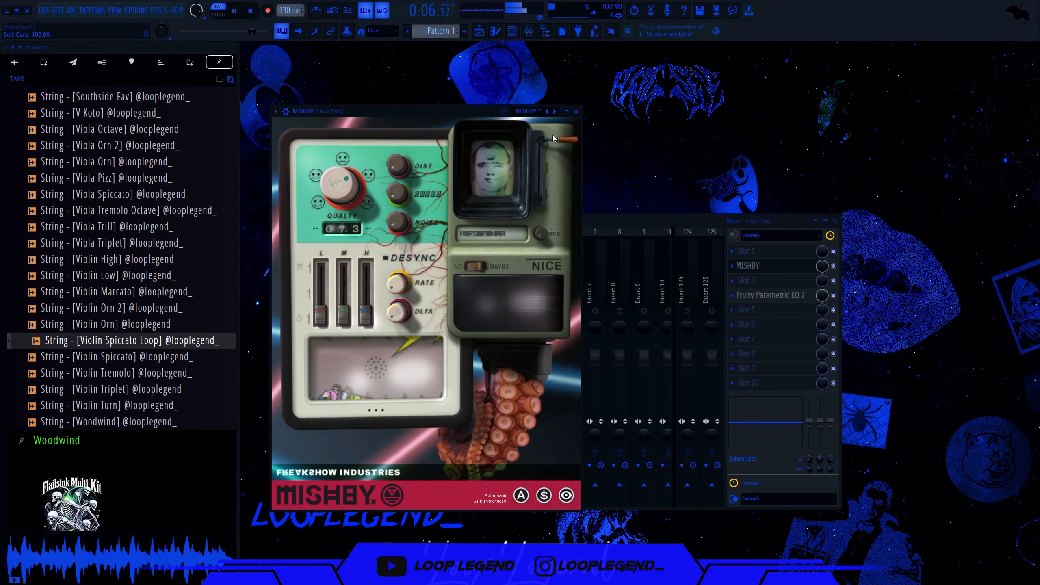
left_click_drag(542, 235, 537, 164)
left_click(472, 267)
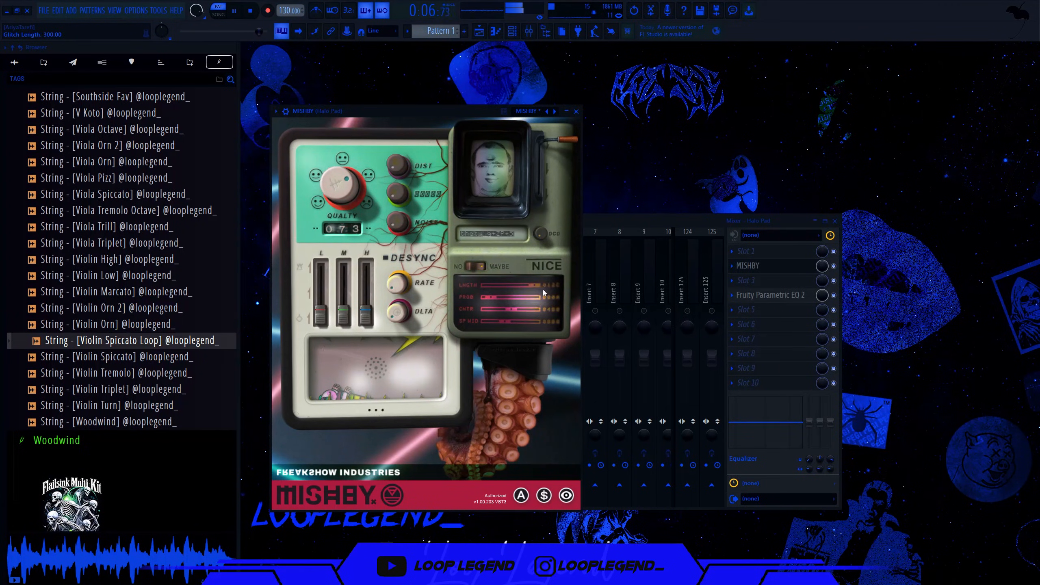
mouse_move(543, 289)
left_mouse_down()
mouse_move(512, 289)
mouse_move(524, 292)
left_mouse_up()
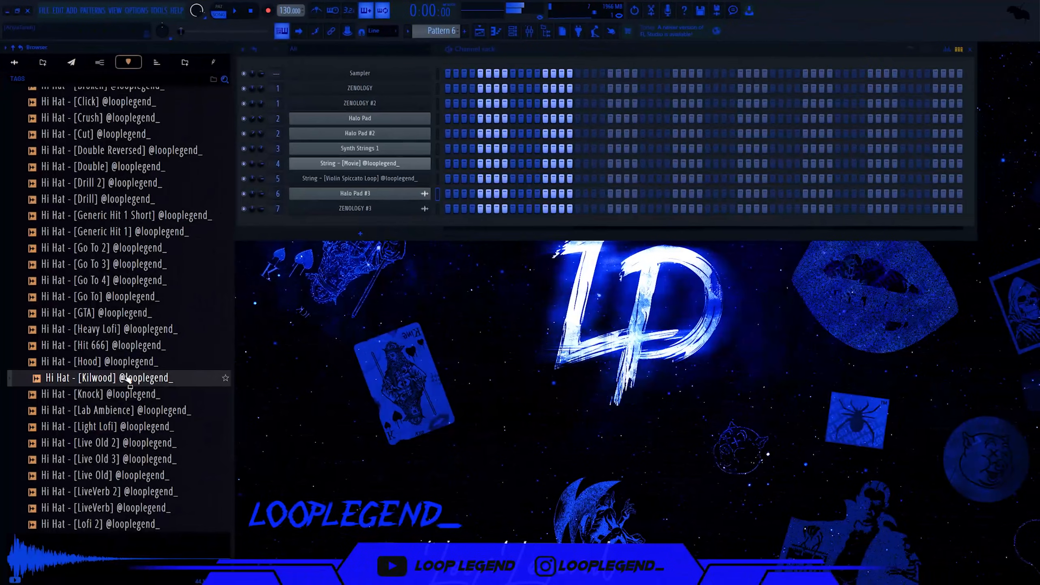
Step: Load Hi Hat - [Kilwood] into a new channel and program hits on steps 1, 3, 9, 10, 11, 13 and 15
right_click(125, 373)
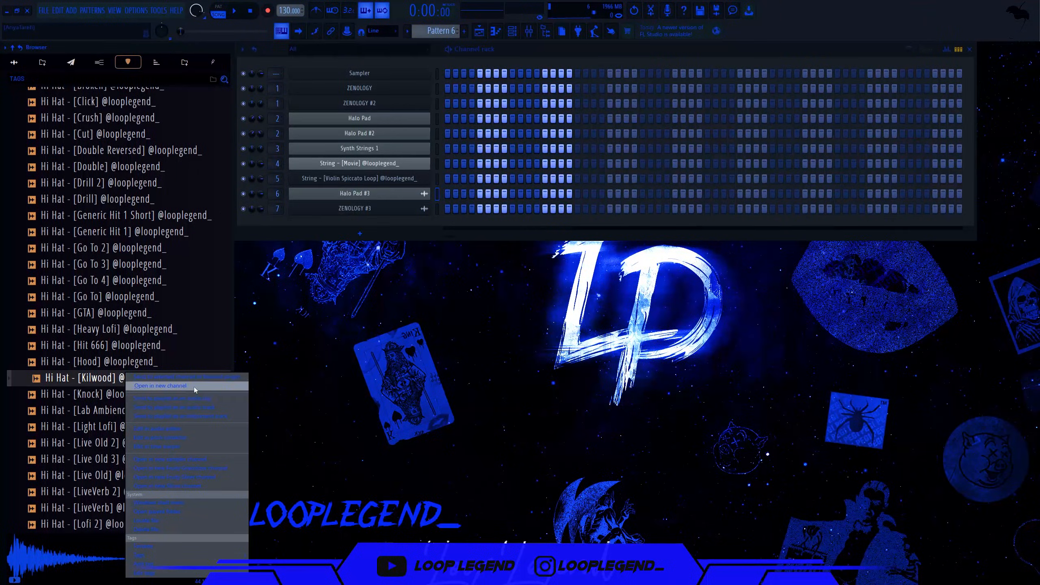
left_click(164, 386)
key("Escape")
left_click(447, 223)
left_click(464, 223)
key("space")
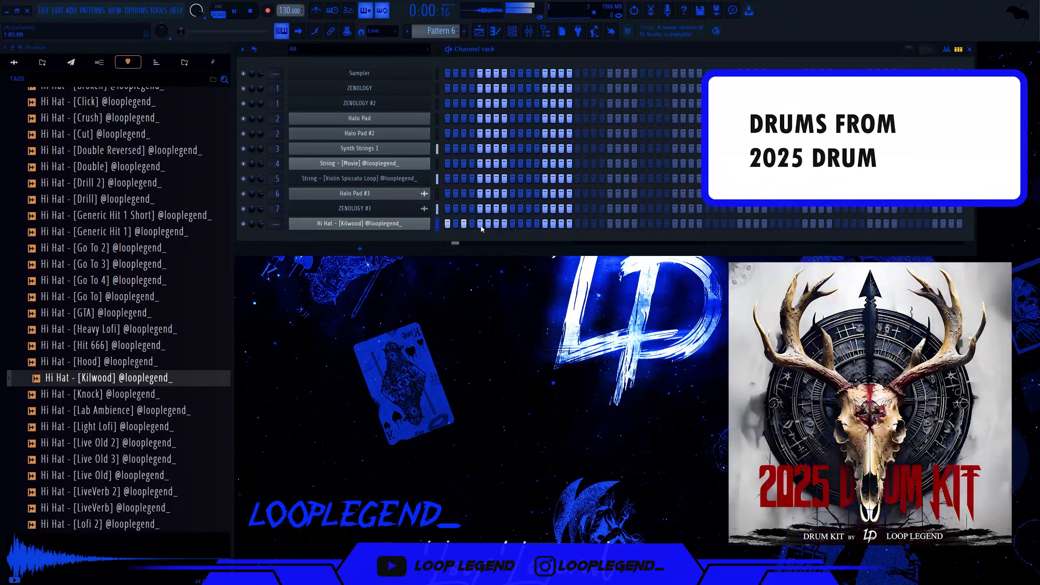
right_click(535, 226)
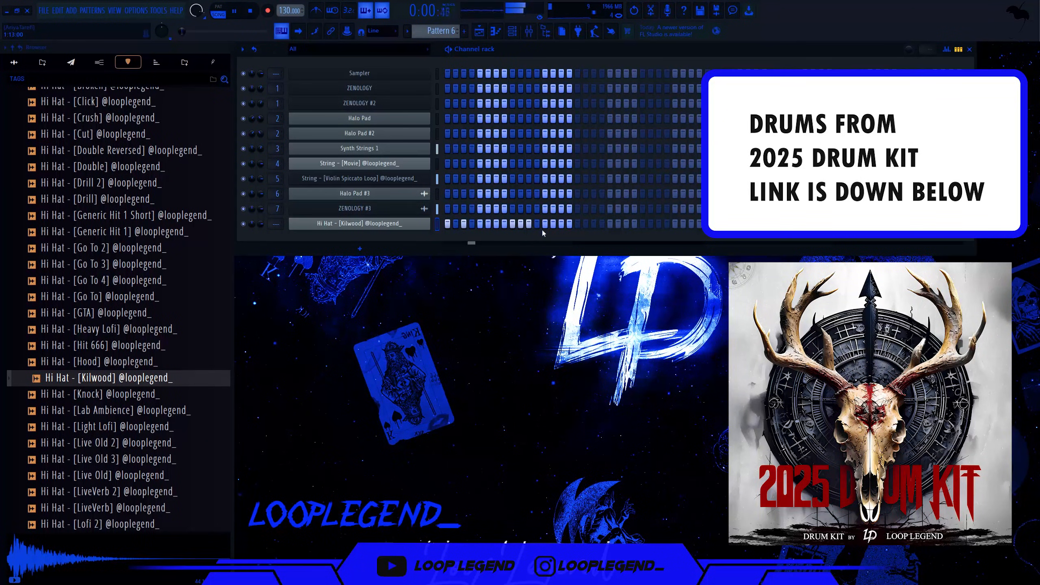
left_click(545, 225)
left_click(561, 224)
Step: Clone the Kilwood hi-hat channel and reverse the clone's sample
key("F7")
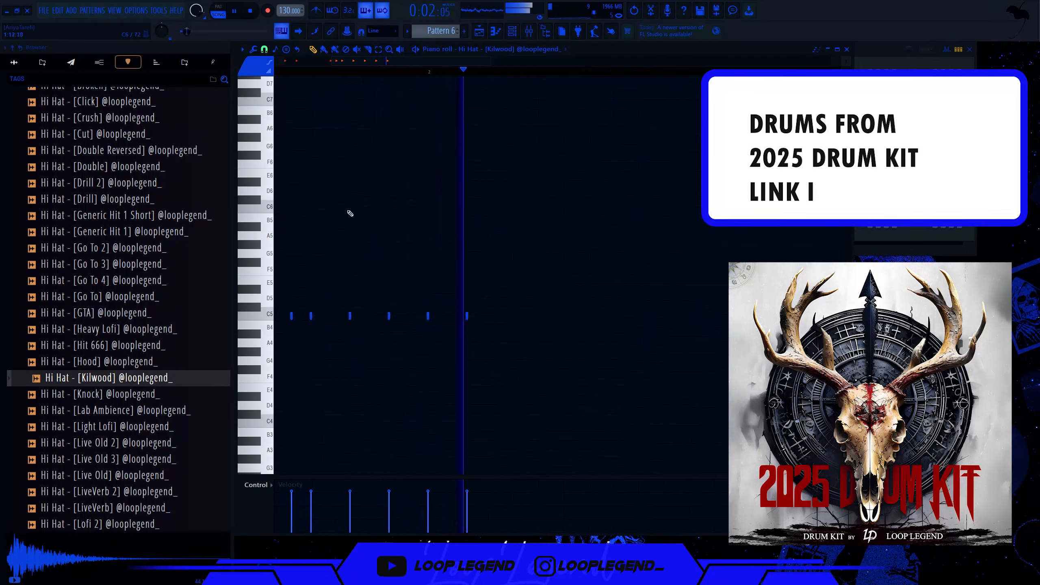
key("space")
key("F6")
right_click(413, 227)
left_click(469, 268)
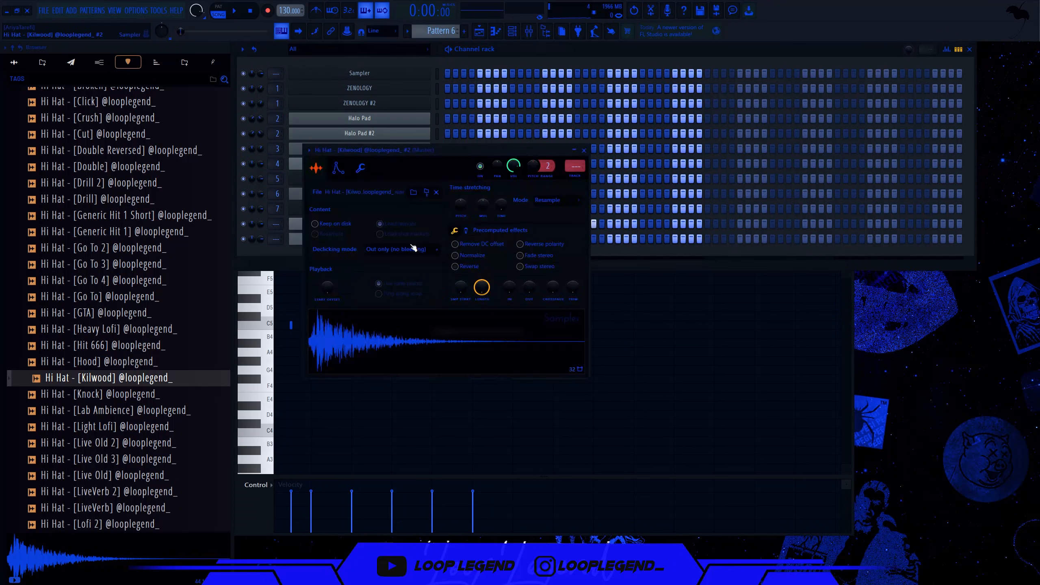
left_click(469, 268)
key("Escape")
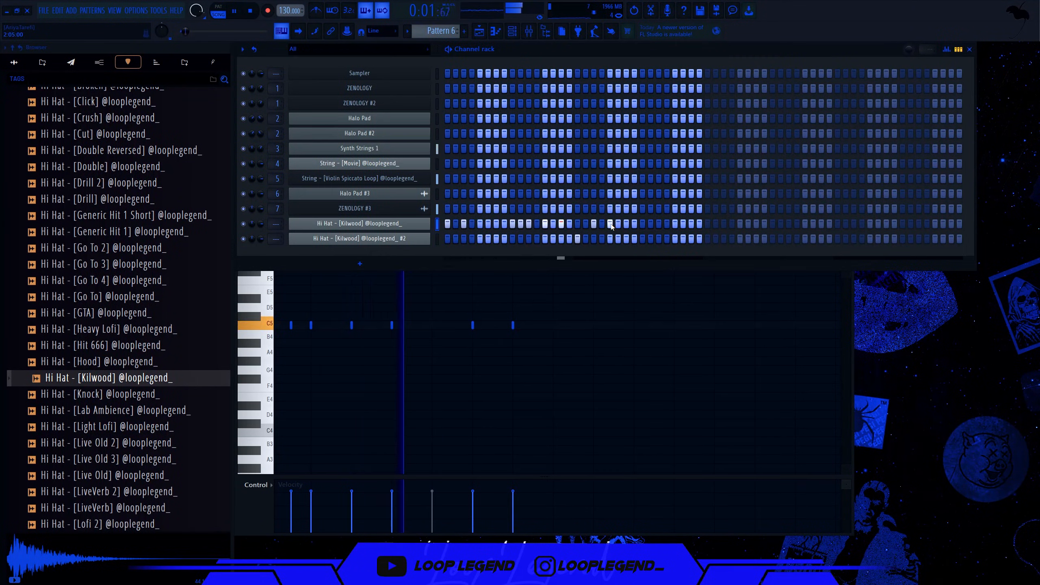
Step: Shorten the reversed hi-hat clone's sample length and close its channel settings
left_click(429, 240)
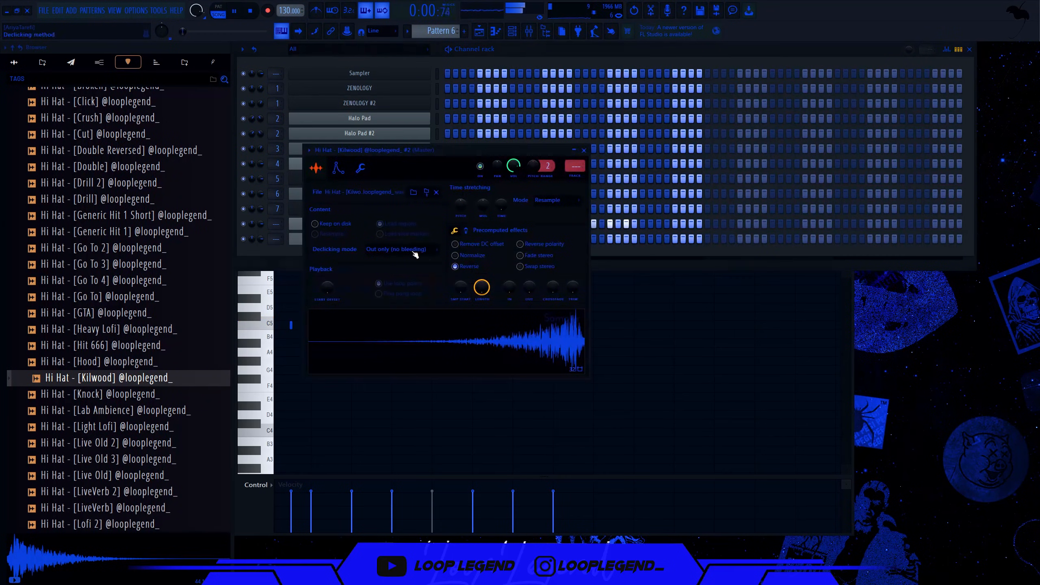
left_click_drag(481, 287, 487, 301)
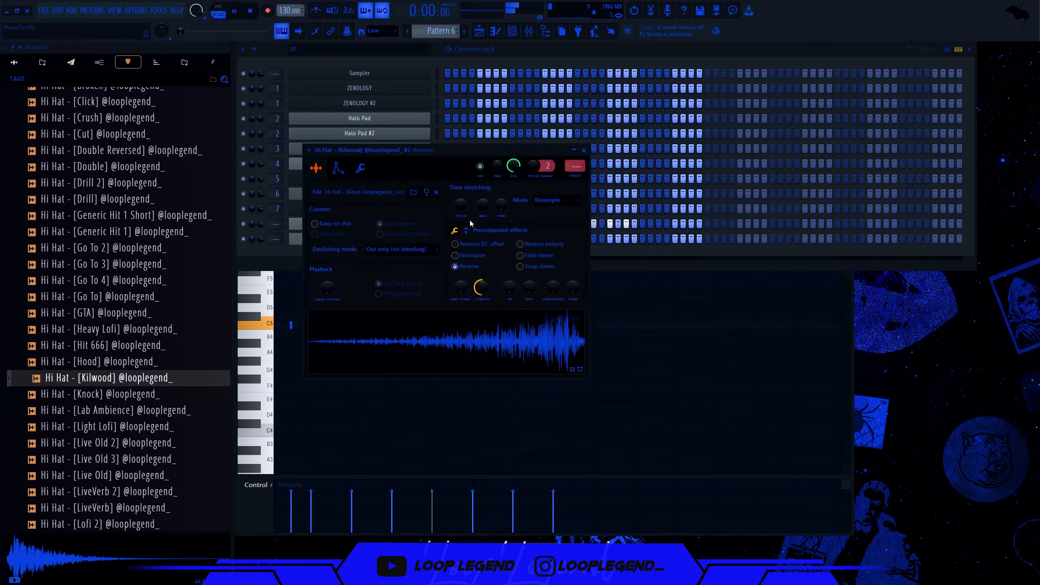
left_click(583, 150)
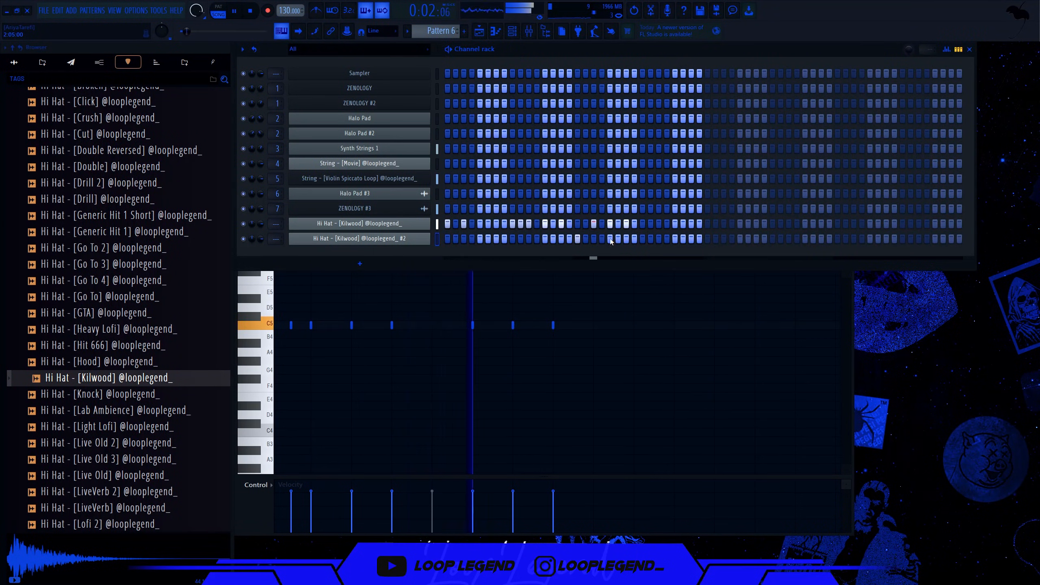
Step: Change the piano roll snap for the Kilwood hi-hat and add a hit between its last two hits in bar 2
key("space")
key("F7")
scroll(403, 160, "down", 4)
scroll(526, 52, "up", 1)
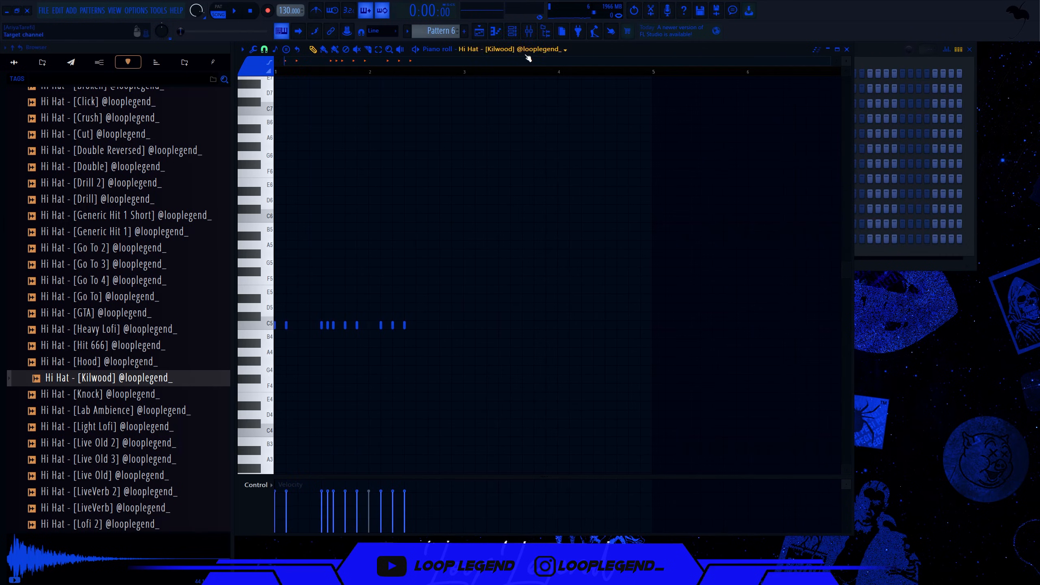
left_click(265, 50)
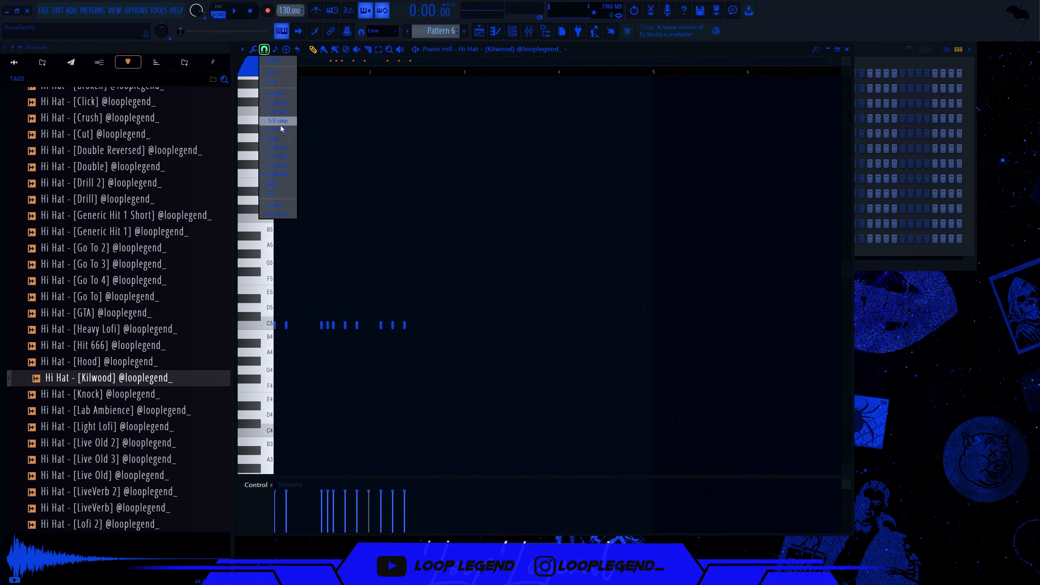
left_click(287, 157)
key("space")
scroll(395, 235, "up", 3)
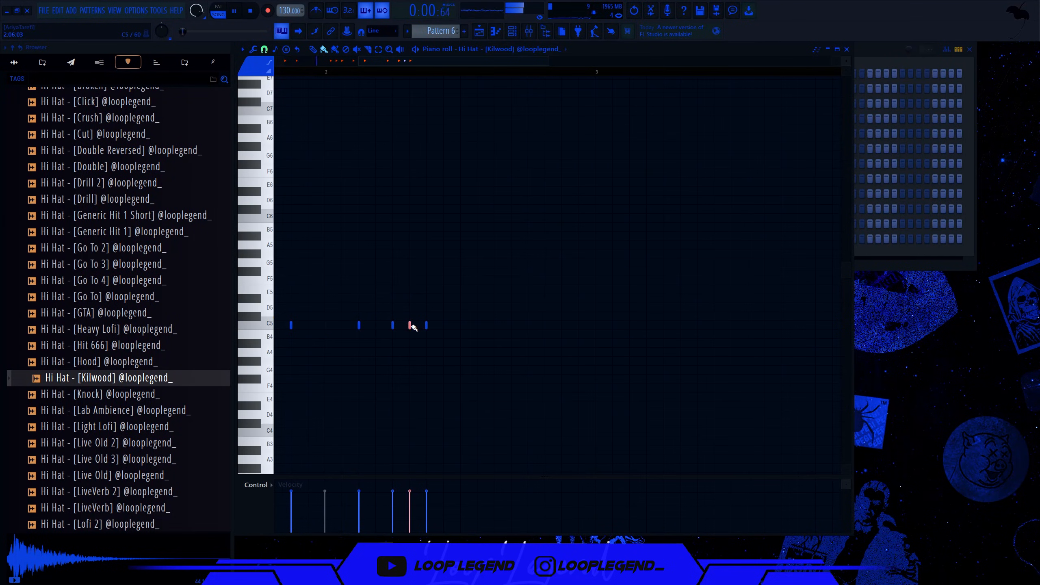
scroll(441, 271, "down", 3)
scroll(391, 273, "up", 3)
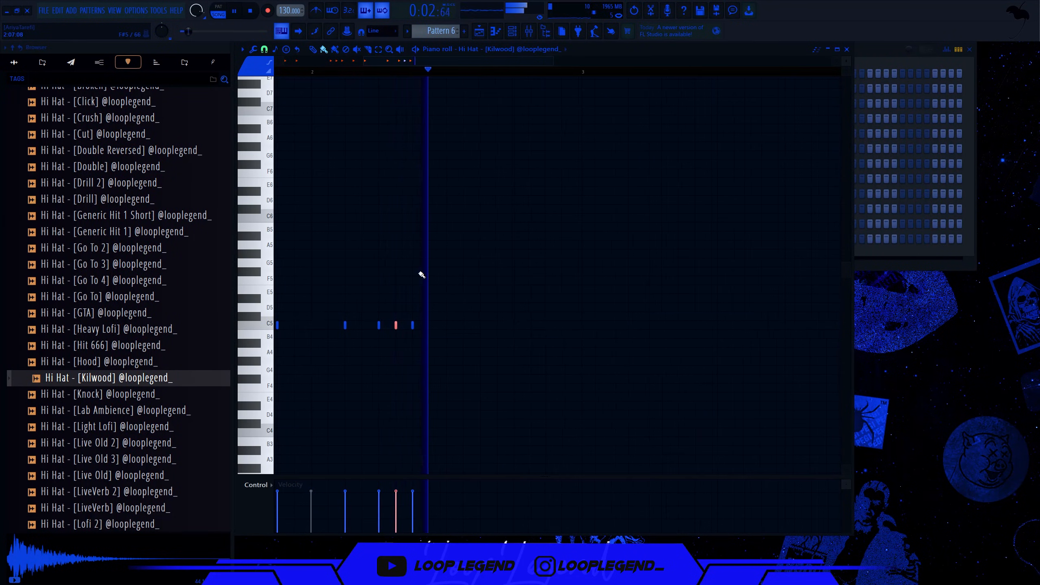
Step: Move the last three Kilwood hi-hat hits in bar 2 down to G4
left_click_drag(446, 311, 372, 380)
key("Down")
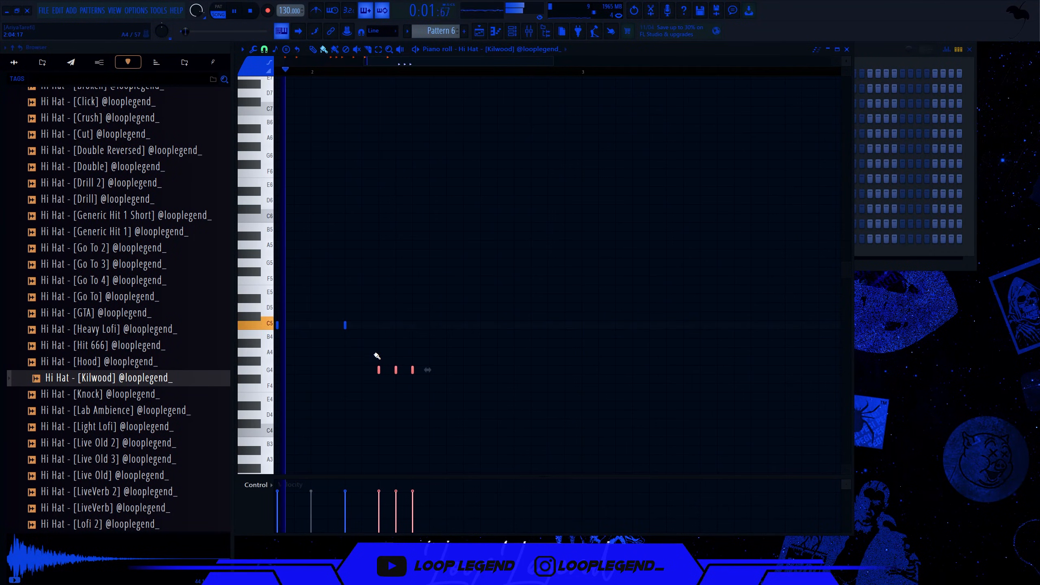
key("space")
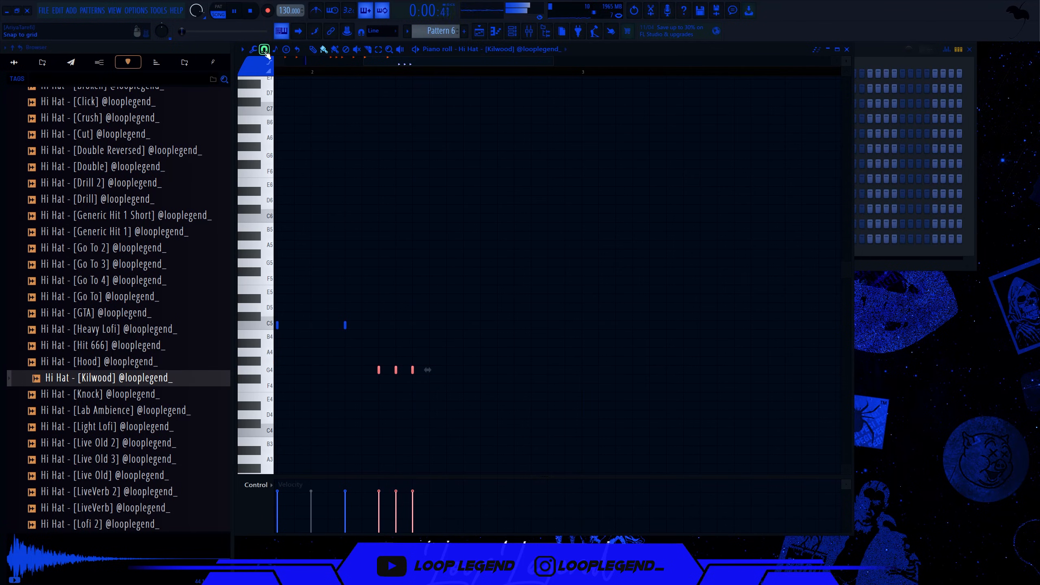
Step: Switch to a coarser snap and add C5 hi-hat hits across the second half of bar 2
left_click(264, 49)
left_click(278, 175)
key("space")
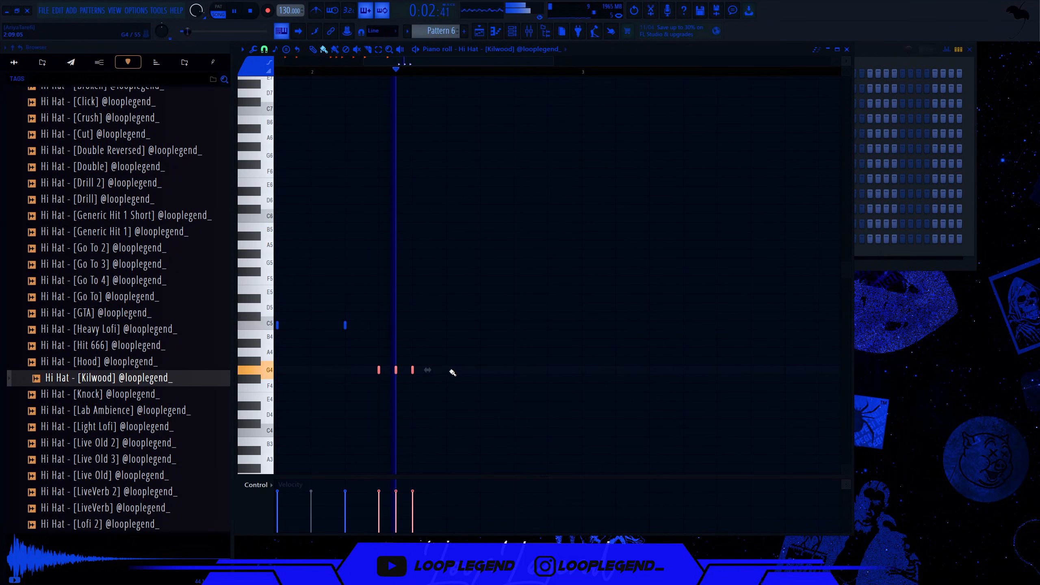
left_click(451, 371)
left_click(480, 371)
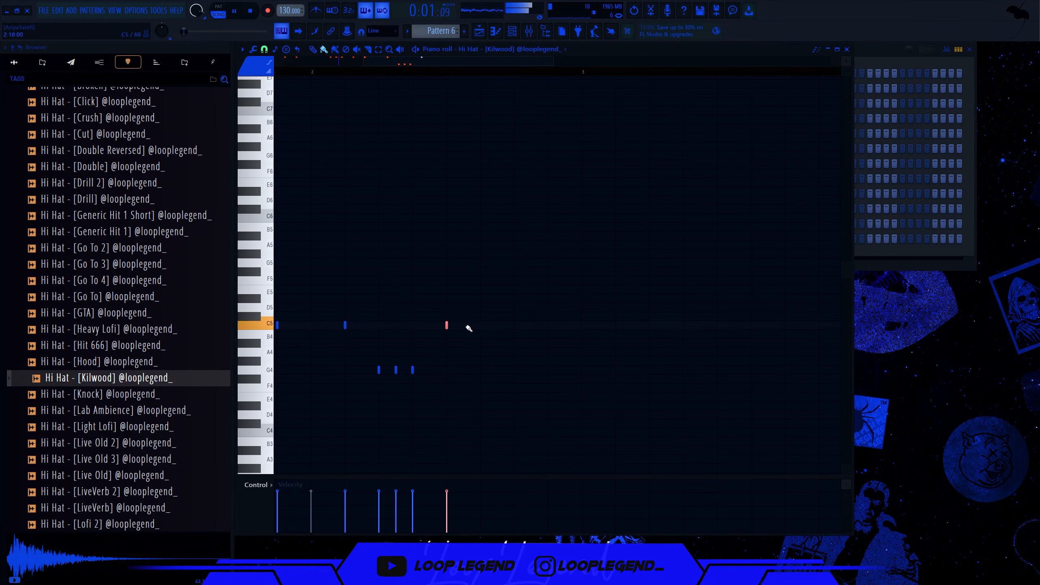
left_click(486, 329)
left_click(550, 326)
Step: Duplicate the two-bar hi-hat pattern from bars 1 and 2 into bars 3 and 4
scroll(506, 314, "down", 3)
left_click_drag(278, 71, 495, 72)
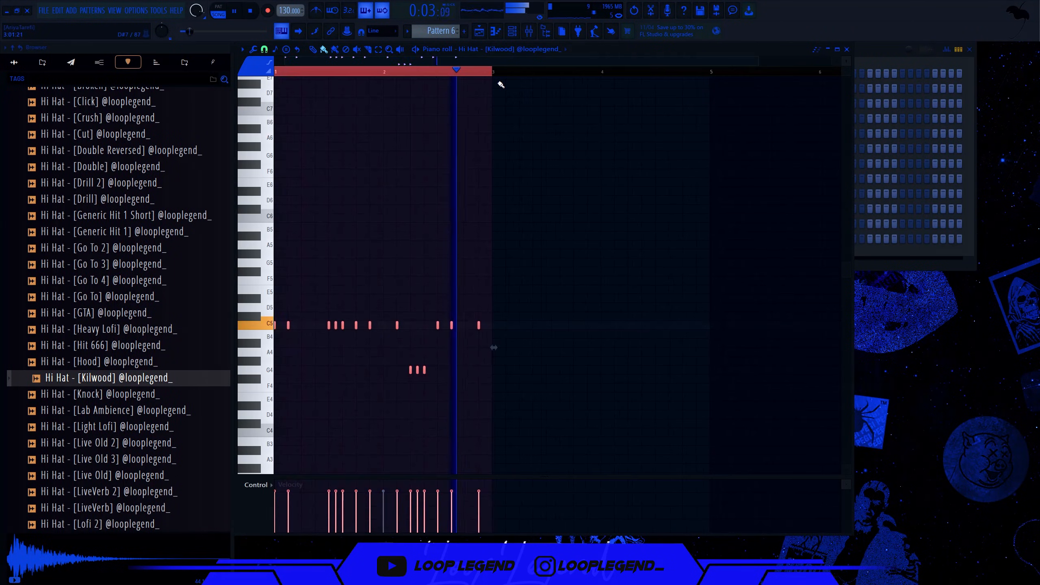
key("ctrl+b")
scroll(498, 82, "down", 2)
scroll(497, 287, "up", 4)
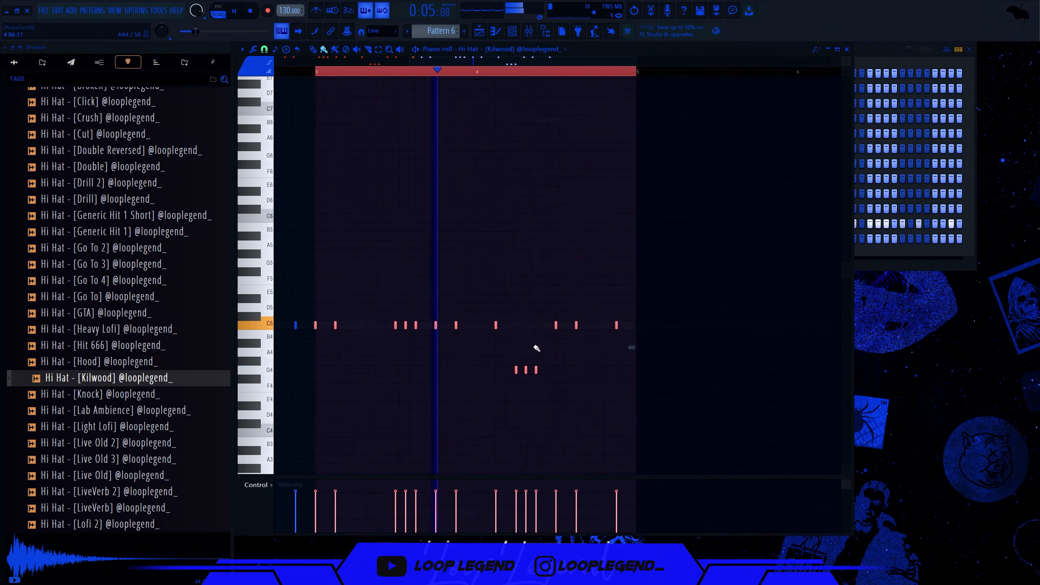
Step: Tighten the three G4 hi-hat hits in bar 4 to 1/6-beat spacing and raise them to B4
left_click_drag(544, 349, 509, 395)
scroll(517, 379, "up", 3)
left_click(518, 371, "ctrl+shift")
key("space")
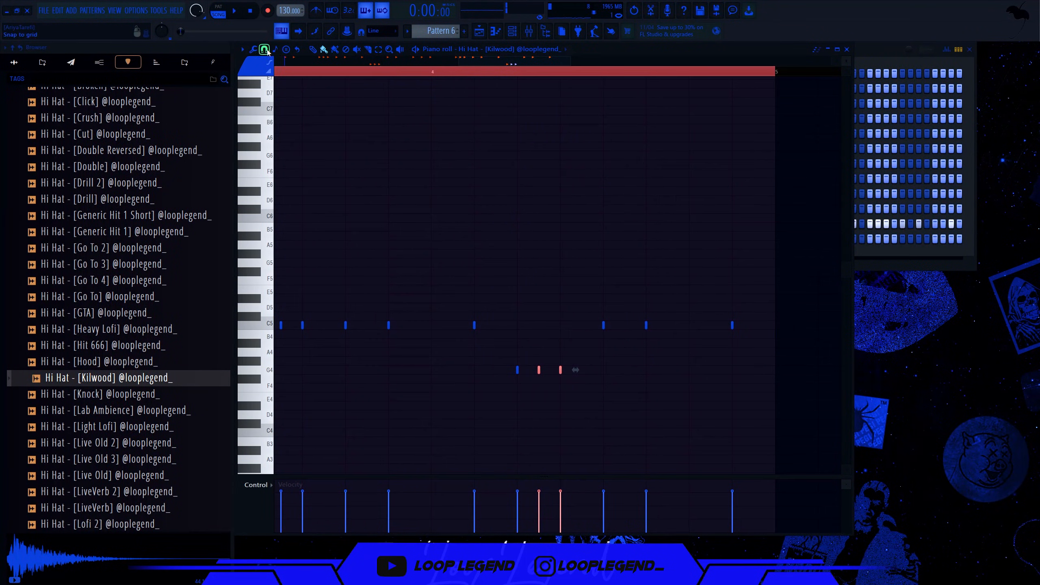
left_click(265, 50)
left_click(293, 149)
left_click(432, 77)
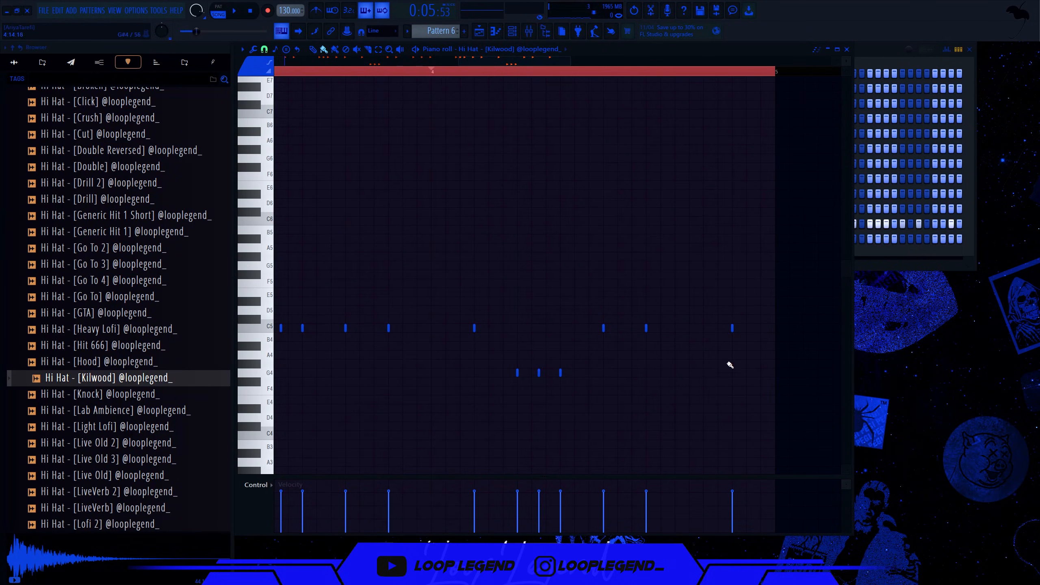
mouse_move(538, 372)
left_mouse_down()
mouse_move(551, 373)
mouse_move(508, 397)
left_mouse_up()
key("space")
key("space")
key("space")
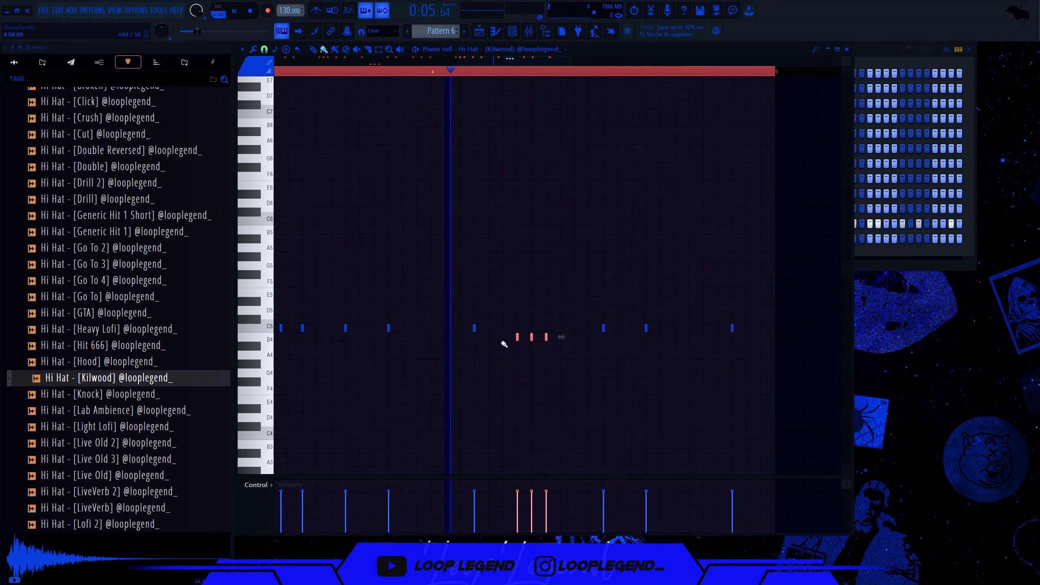
Step: Change the snap to 1/3 beat and place a C5 hi-hat hit 1/3 beat before beat 3 of bar 4
left_click(589, 328)
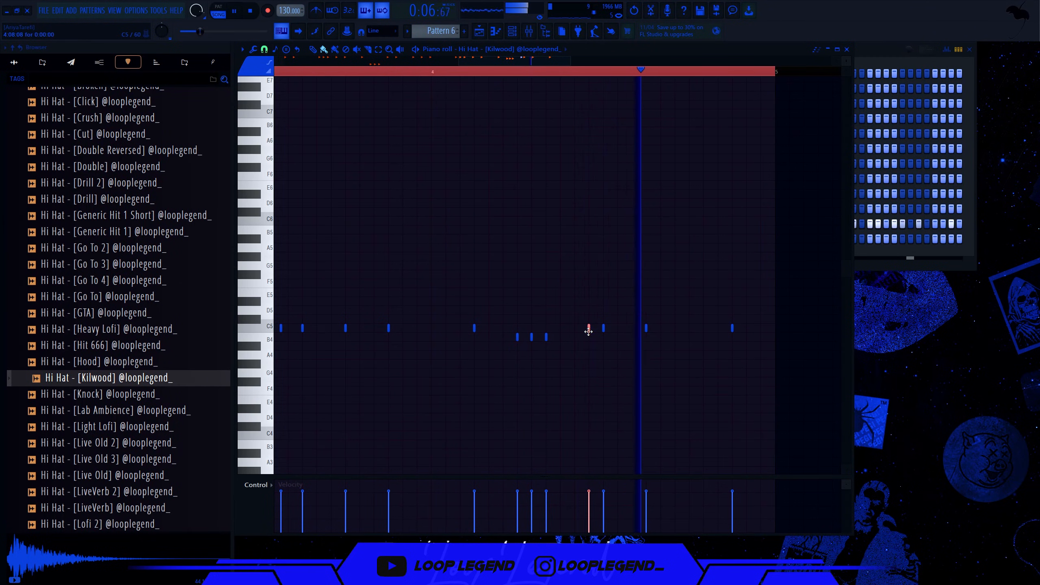
key("space")
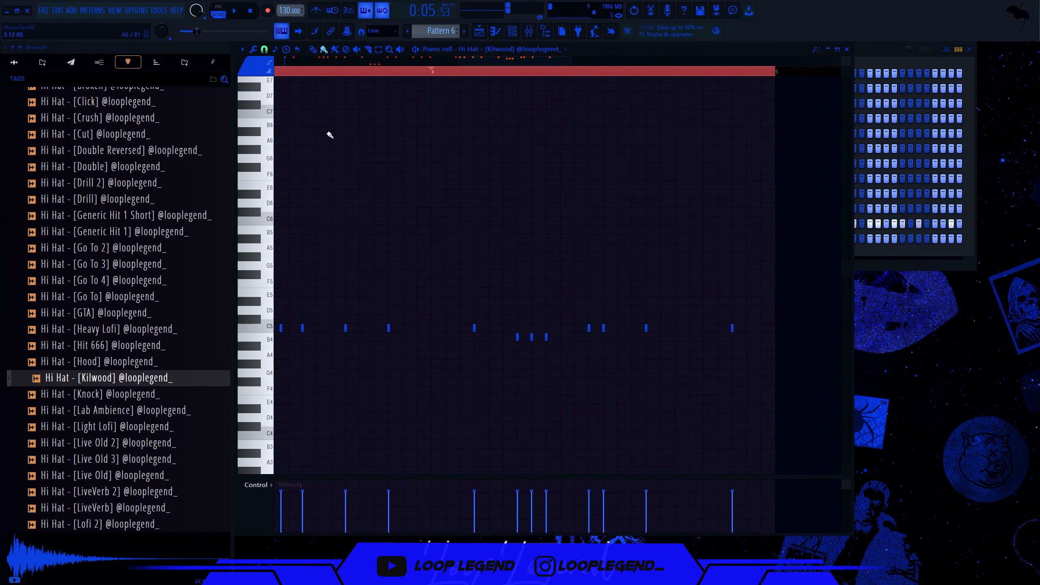
left_click(265, 50)
left_click(284, 167)
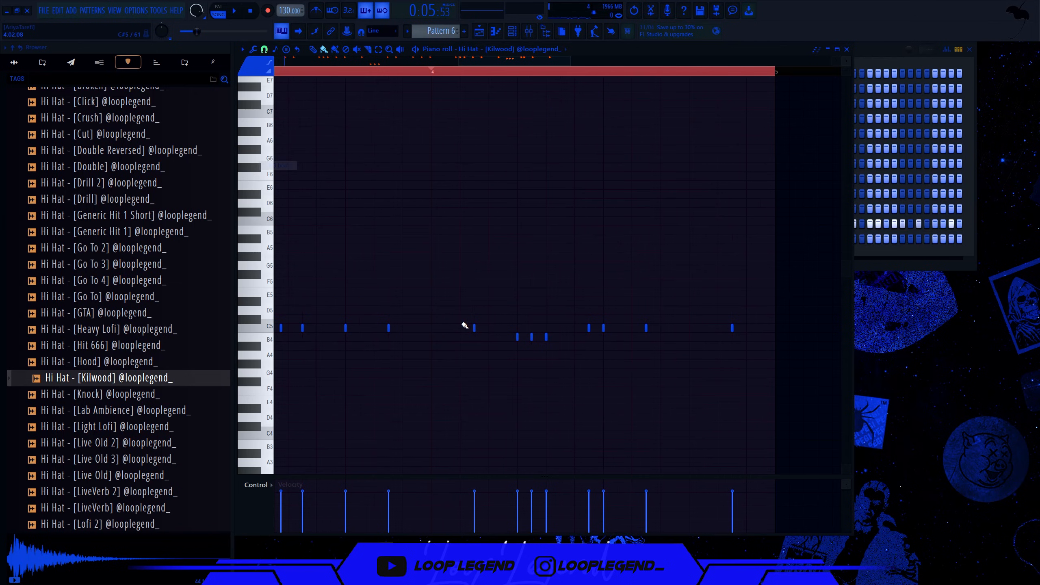
right_click(589, 331)
key("space")
left_click(575, 329)
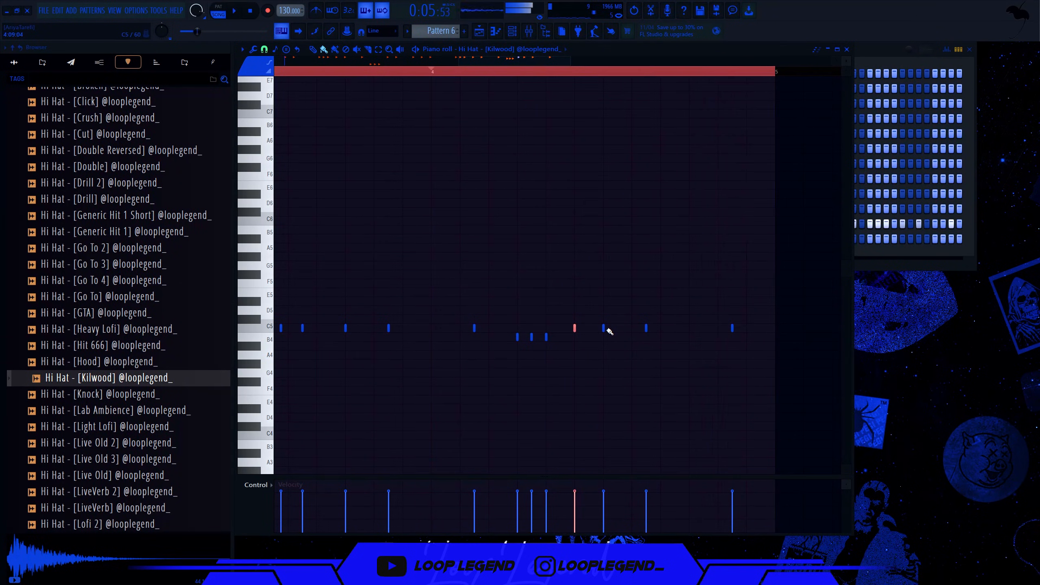
Step: Replace the hi-hat hits after beat 3 of bar 4 with 1/3-beat hits on B4, C5, B4 and F#4
right_click(646, 328)
left_click(632, 337)
left_click(660, 328)
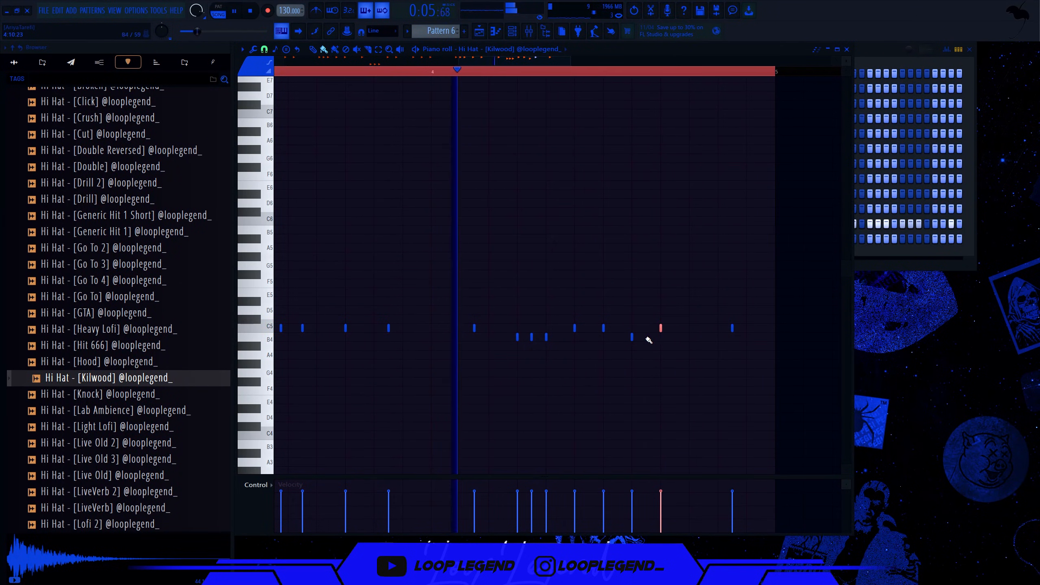
left_click(691, 337)
left_click(719, 381)
right_click(732, 328)
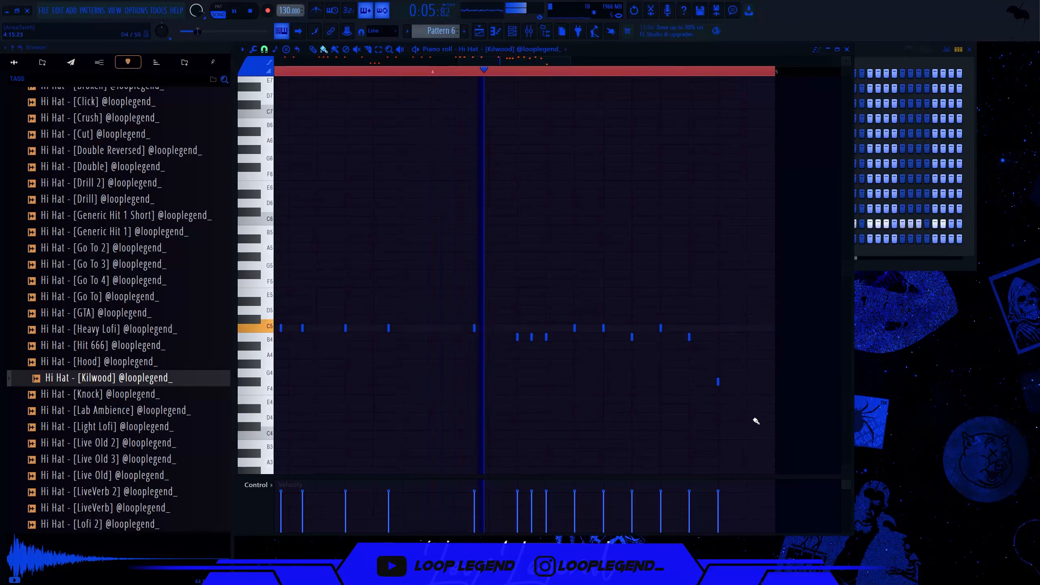
Step: Browse the kit's snares and open Snare - [Scott 2] in a new channel
scroll(720, 399, "down", 5)
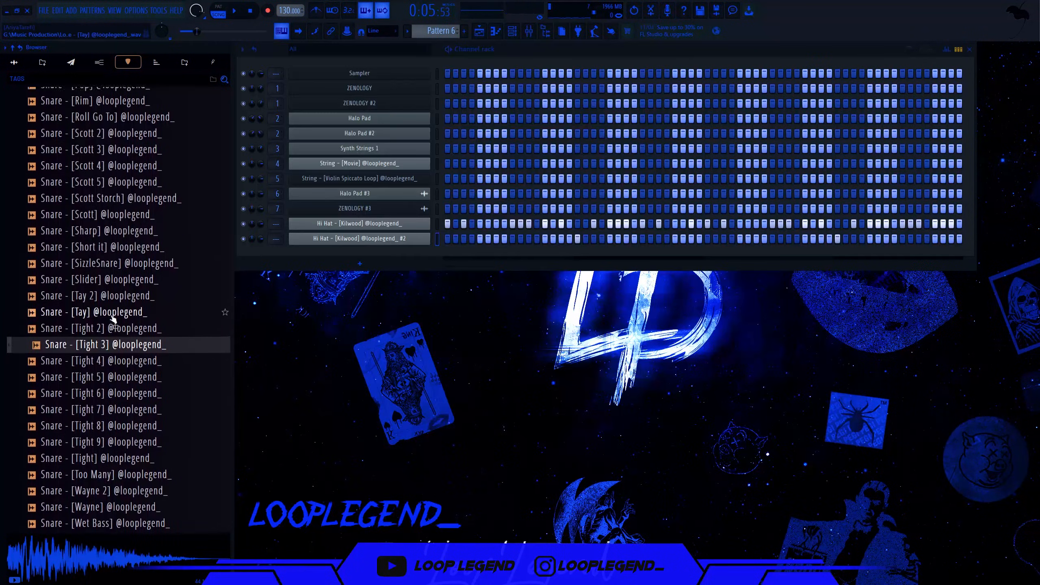
scroll(112, 318, "up", 4)
left_click(96, 339)
left_click(101, 334)
right_click(101, 336)
left_click(112, 349)
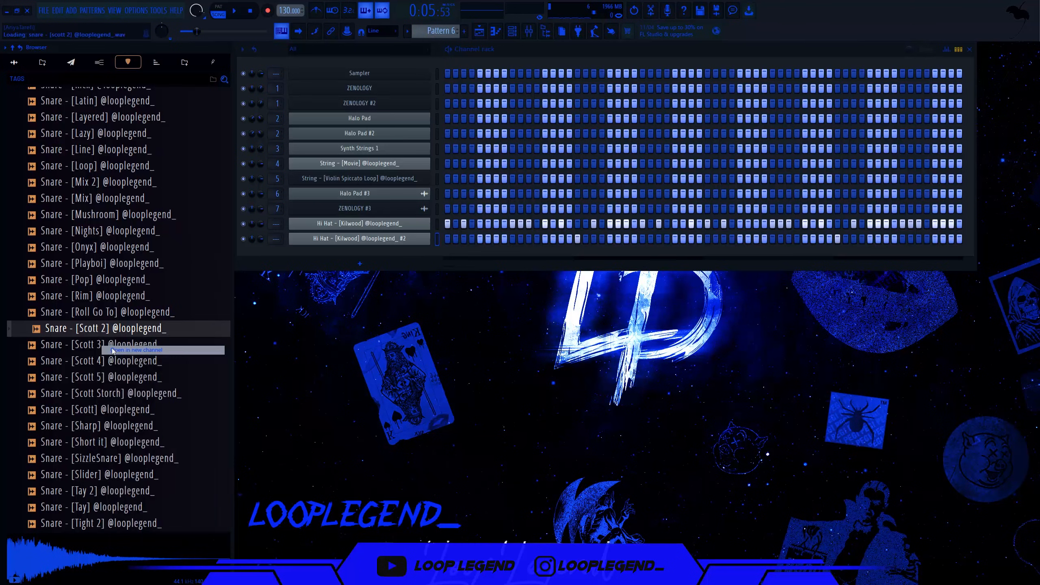
Step: Load the "! Snare Midi 8 Bar" pattern onto the Scott 2 snare channel
scroll(110, 295, "up", 18)
key("space")
right_click(109, 332)
left_click(117, 337)
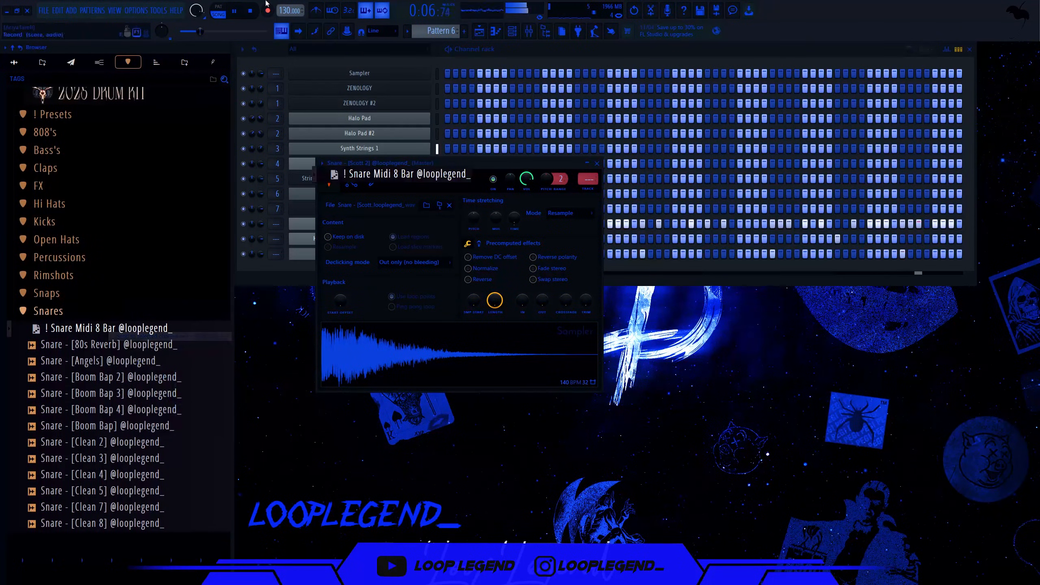
left_click(251, 11)
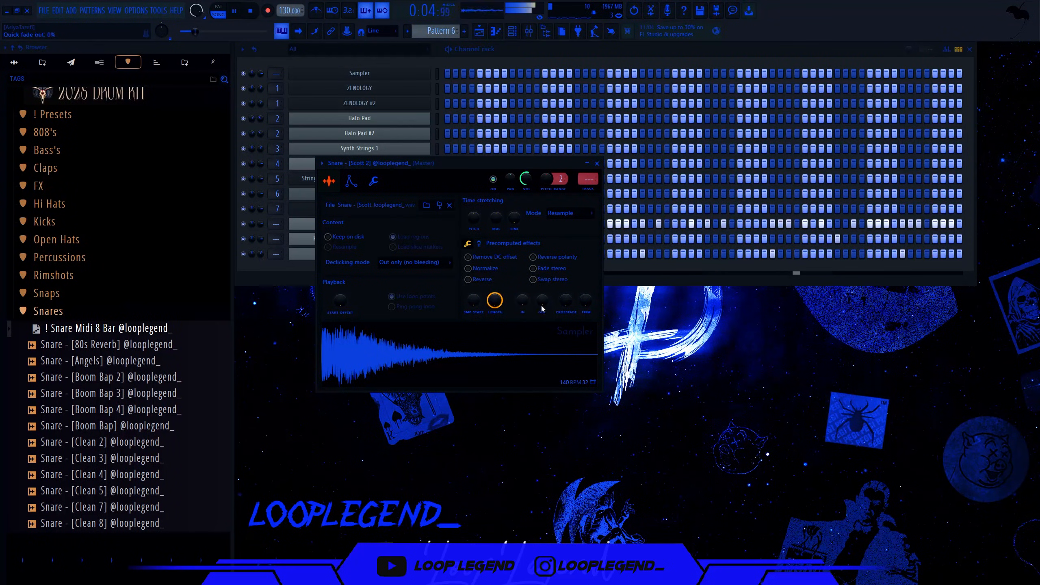
Step: Browse the 808's folder of the 2025 Drum Kit and audition several of its samples, including Go To Mob and Go To Alien
left_click(218, 308)
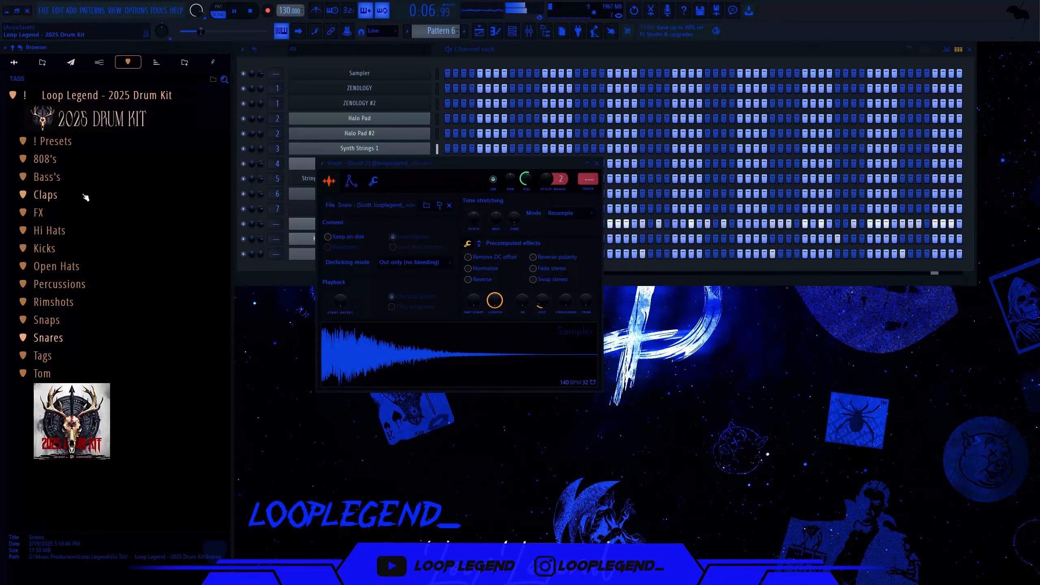
left_click(45, 158)
scroll(123, 327, "down", 4)
left_click(142, 344)
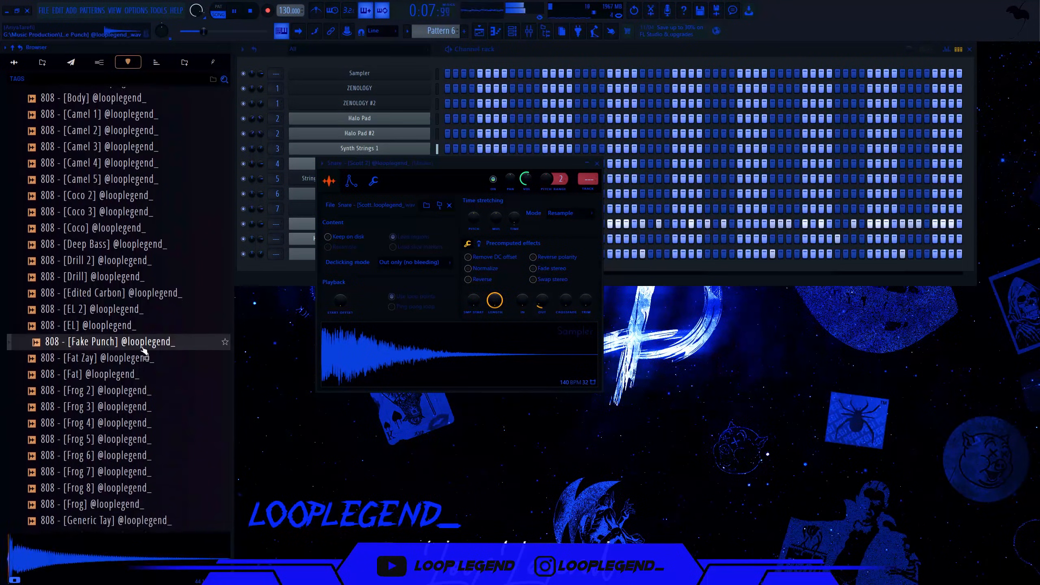
left_click(146, 379)
scroll(143, 381, "down", 6)
left_click(143, 381)
left_click(132, 346)
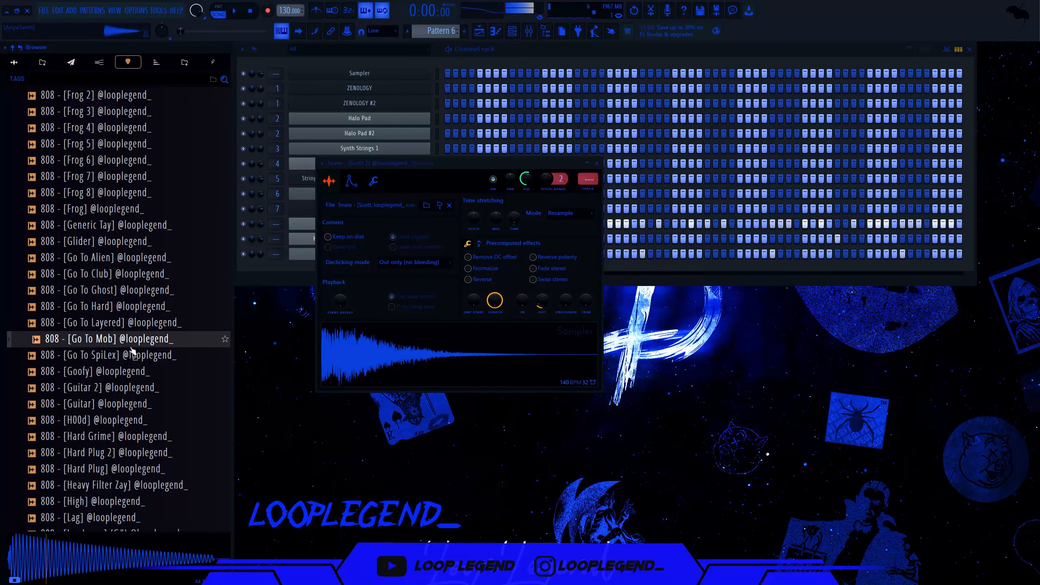
left_click(136, 356)
left_click(145, 258)
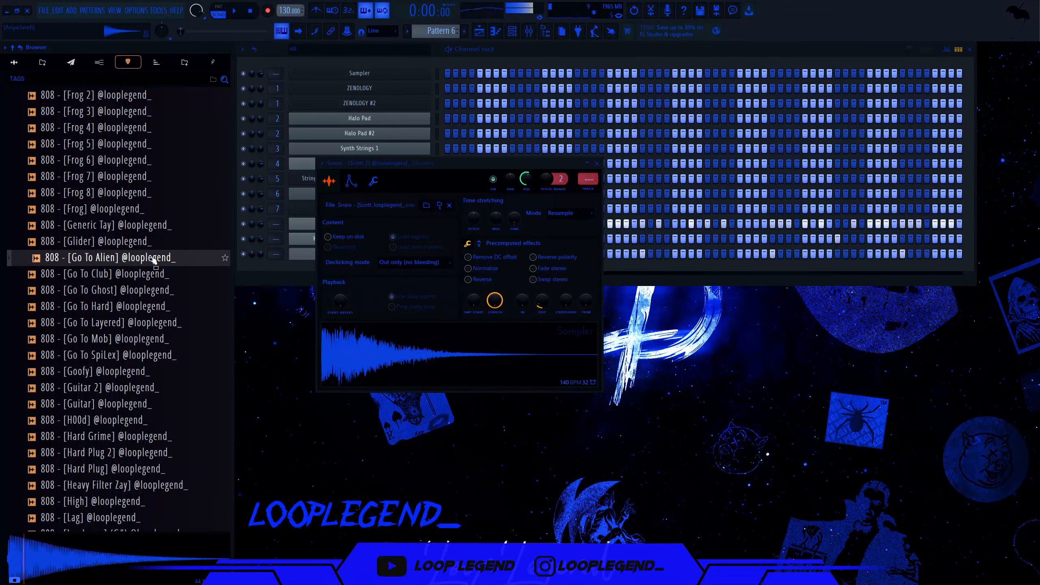
Step: Add 808 - [Old Dist] from the kit to the channel rack as a new channel
scroll(140, 295, "down", 10)
left_click_drag(135, 257, 388, 193)
left_click(387, 192)
left_click(310, 275)
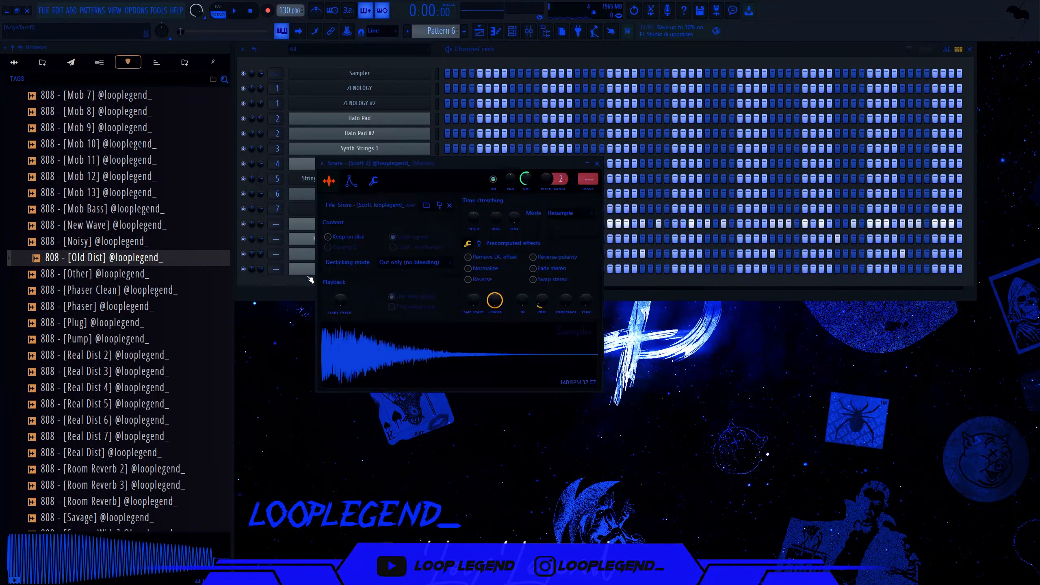
Step: Open the piano roll for the Old Dist 808 and place a note at the start of bar 1
key("F7")
left_click(469, 52)
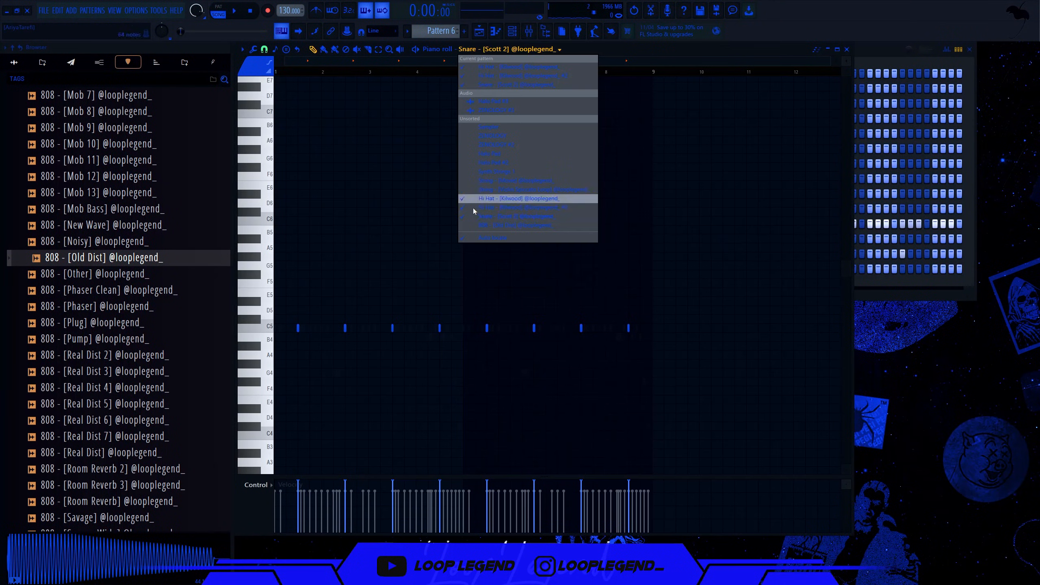
left_click(488, 226)
left_click(267, 273)
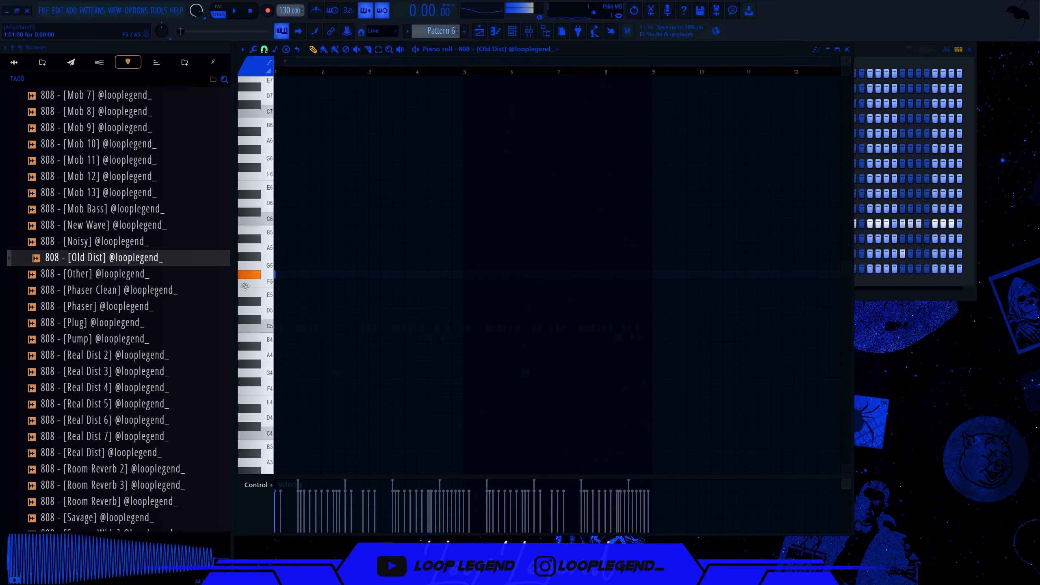
left_click(276, 481)
scroll(282, 282, "up", 3)
Step: Tune the opening 808 note to F#5 against the loop and lengthen it to 2 steps
key("space")
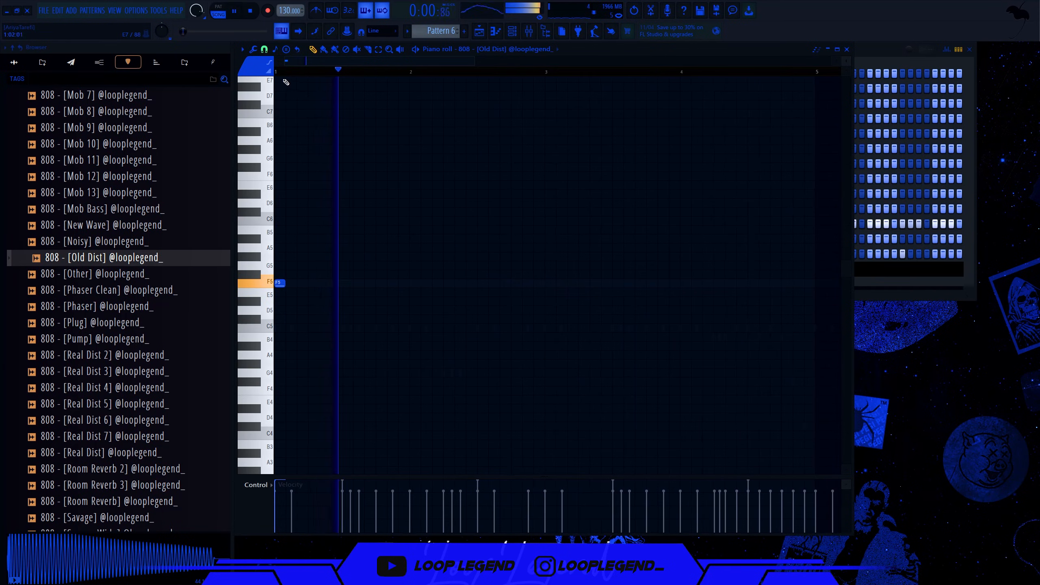
key("shift+Up")
key("space")
key("space")
left_click(265, 49)
left_click(280, 177)
key("space")
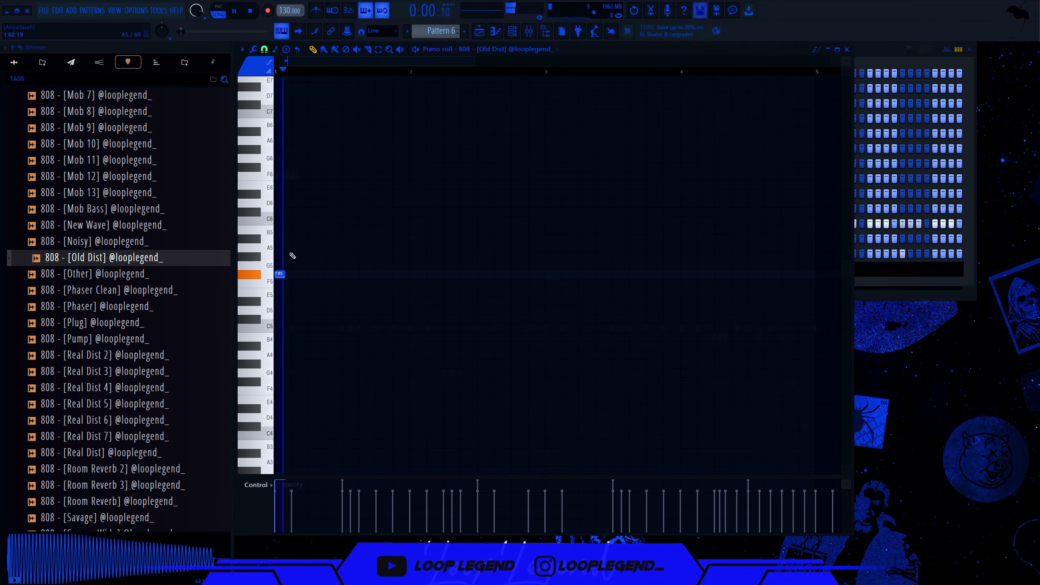
key("space")
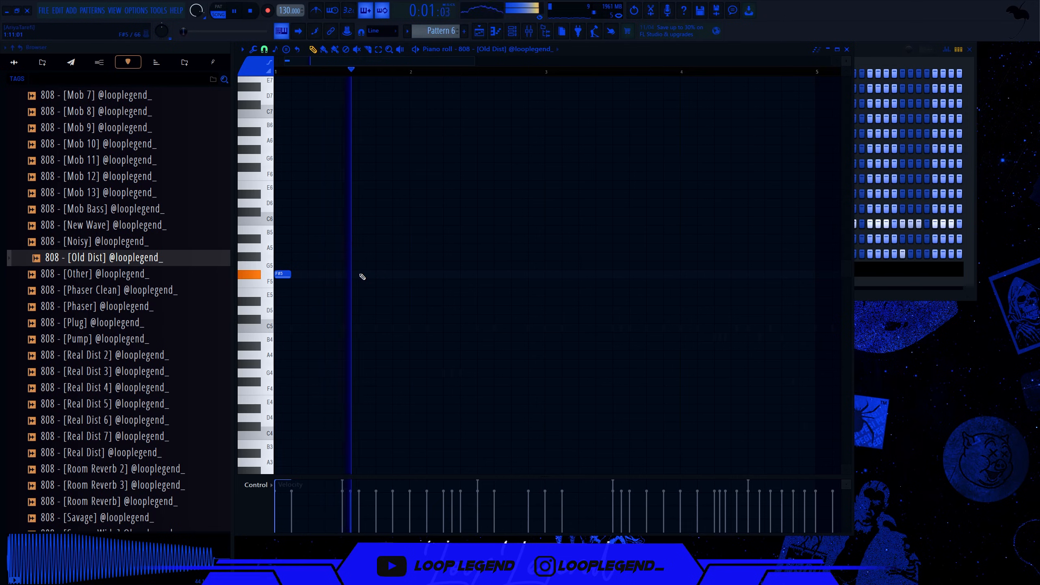
Step: Add F#5 808 notes at steps 9 and 15 of bar 1 and duplicate the bar into bar 2
left_click(349, 276)
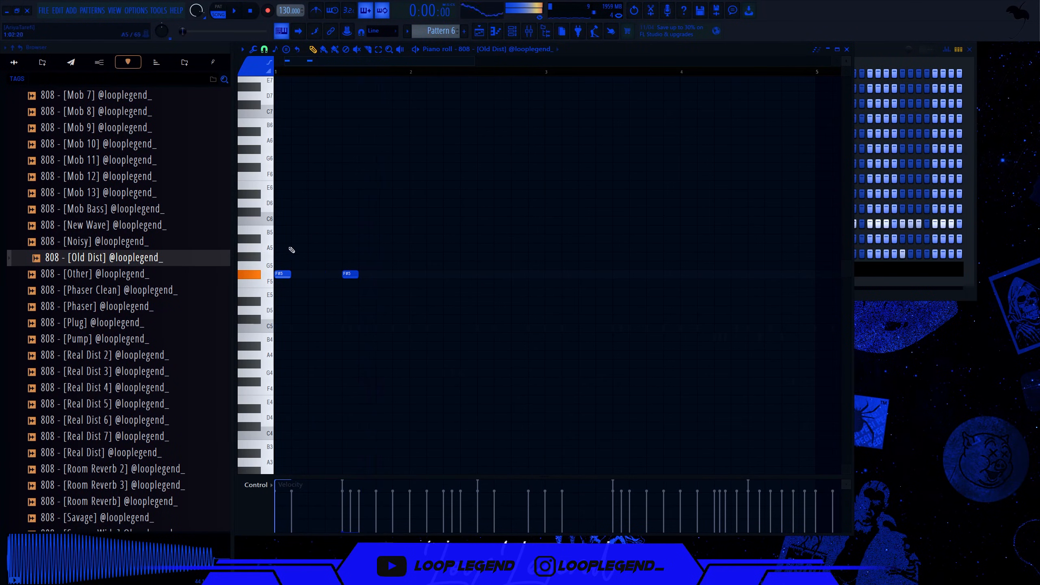
left_click(383, 275)
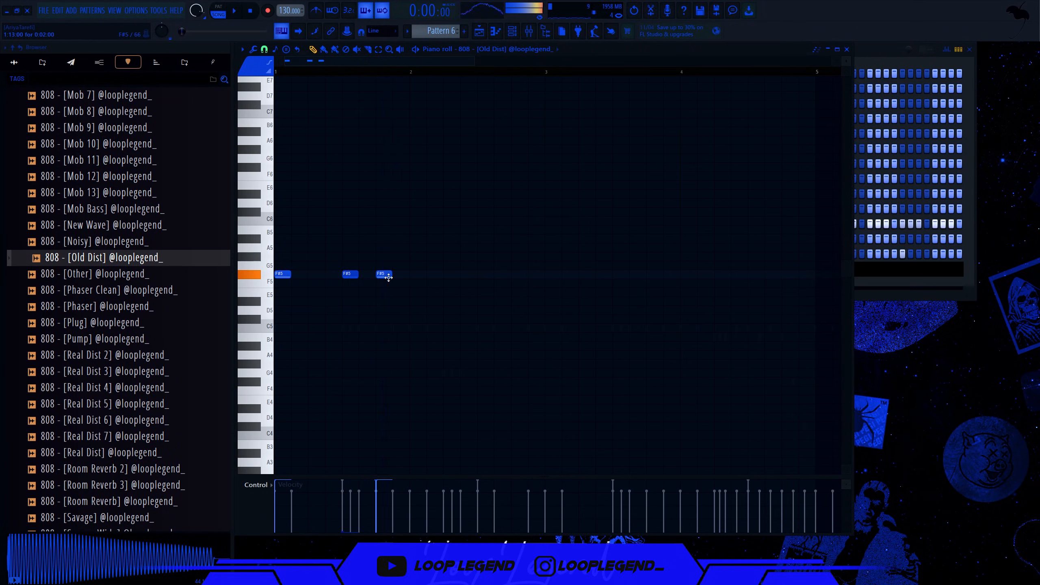
left_click_drag(385, 275, 403, 275)
key("ctrl+b")
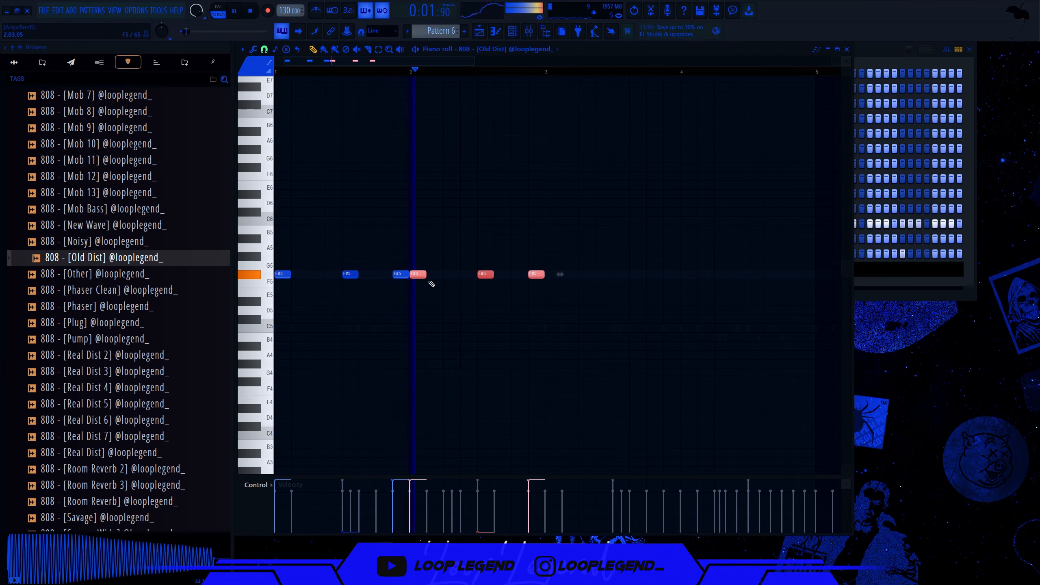
Step: Move bar 2's first 808 note to step 5 and its last to G5 at step 13, and duplicate both bars into bars 3 and 4
left_click_drag(417, 274, 451, 275)
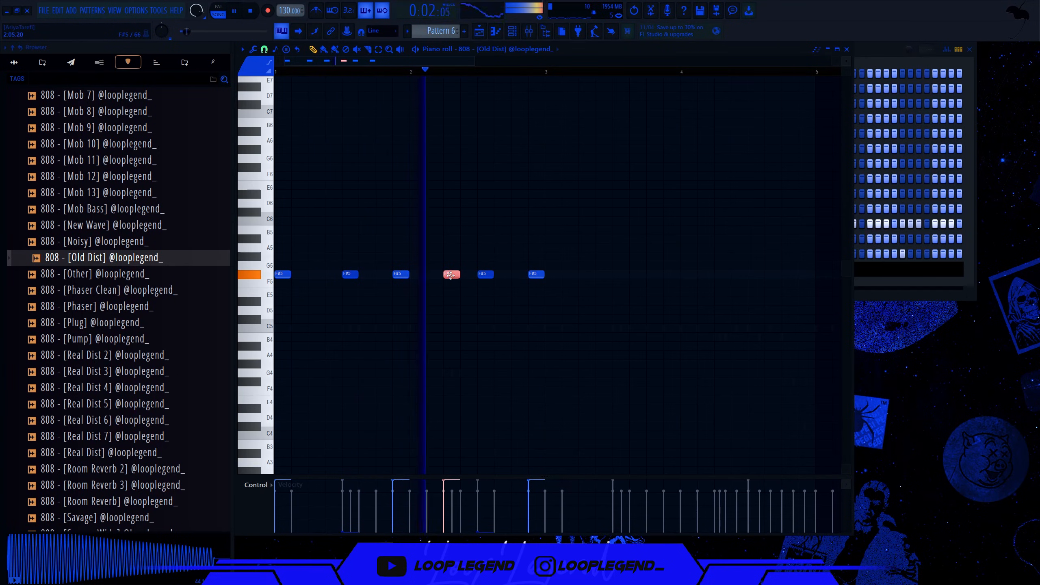
right_click(487, 274)
key("ctrl+z")
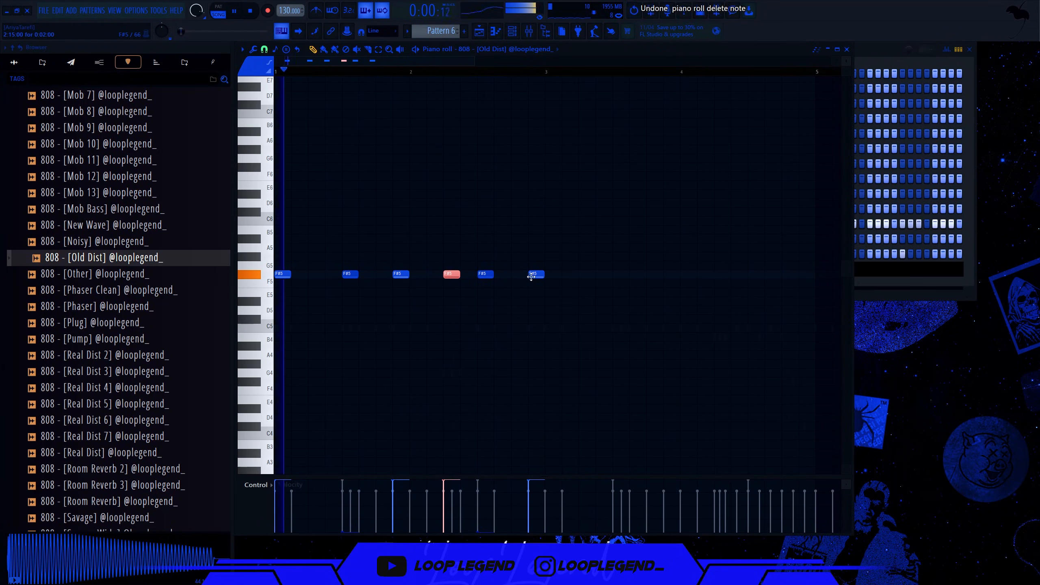
mouse_move(531, 276)
left_mouse_down()
mouse_move(499, 276)
mouse_move(521, 266)
left_mouse_up()
left_click(514, 276)
right_click(507, 276)
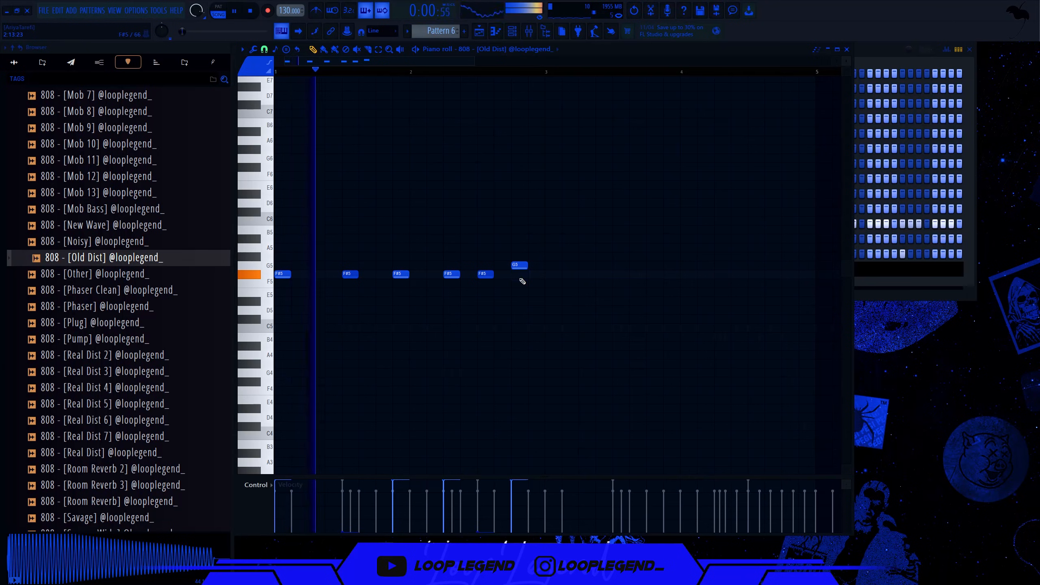
key("ctrl+b")
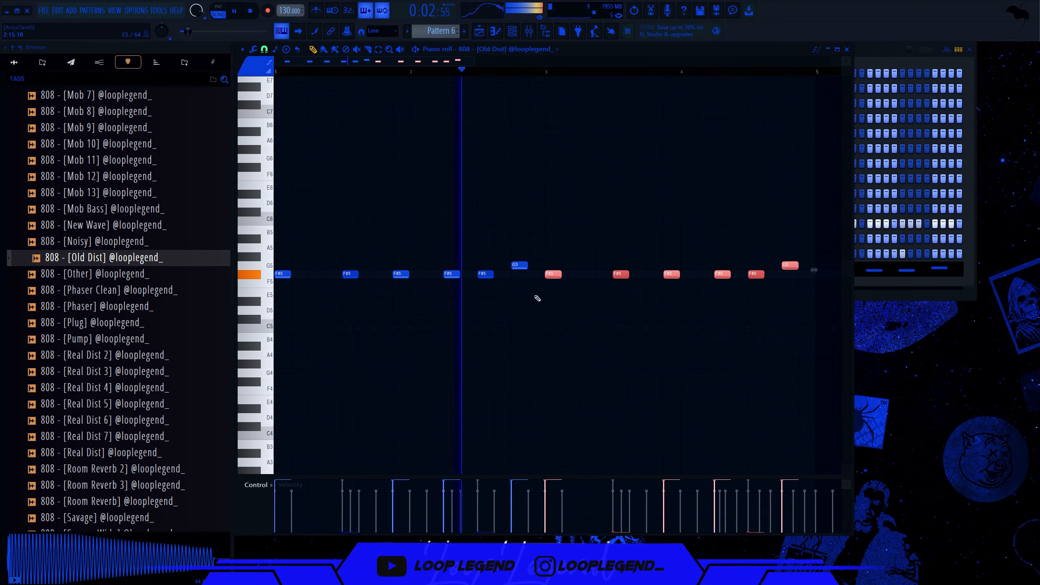
Step: Rework bar 4's 808 notes into G5 hits at steps 5, 11 and just before bar 5, and duplicate the four bars into bars 5 to 8
scroll(520, 289, "down", 3)
left_click(510, 230, "ctrl")
scroll(512, 230, "up", 1)
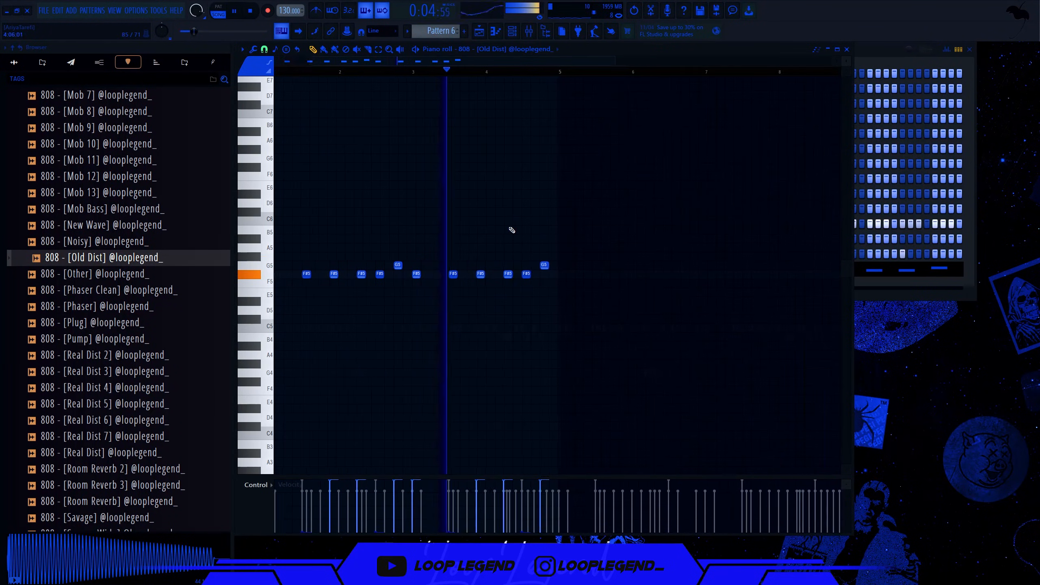
scroll(512, 230, "up", 2)
left_click_drag(505, 274, 505, 265)
right_click(535, 274)
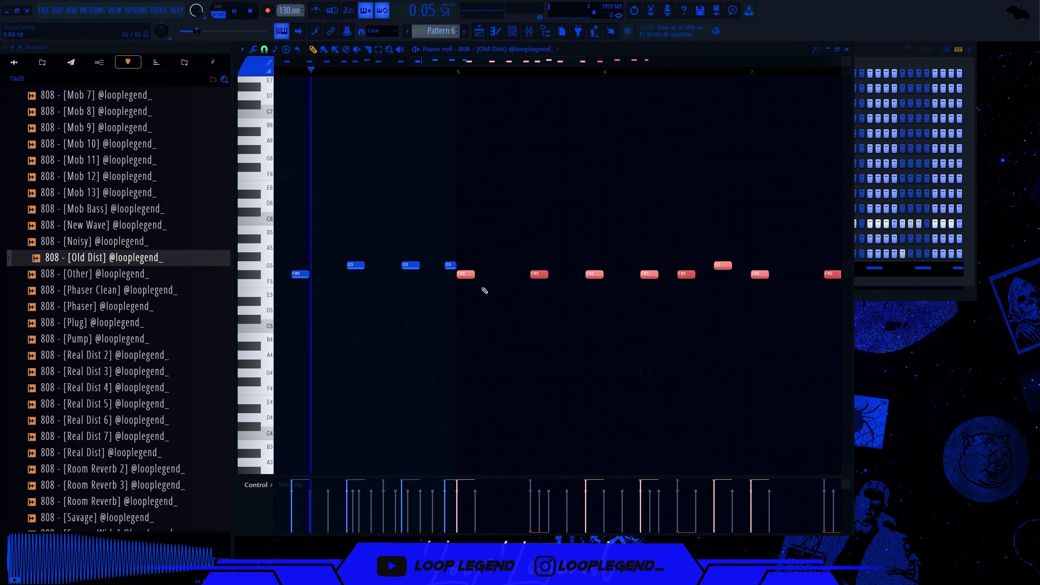
Step: Replace bar 5's 808 notes at steps 9 and 15 with F#5 notes at steps 7 and 13
left_click(487, 289)
left_click(518, 273)
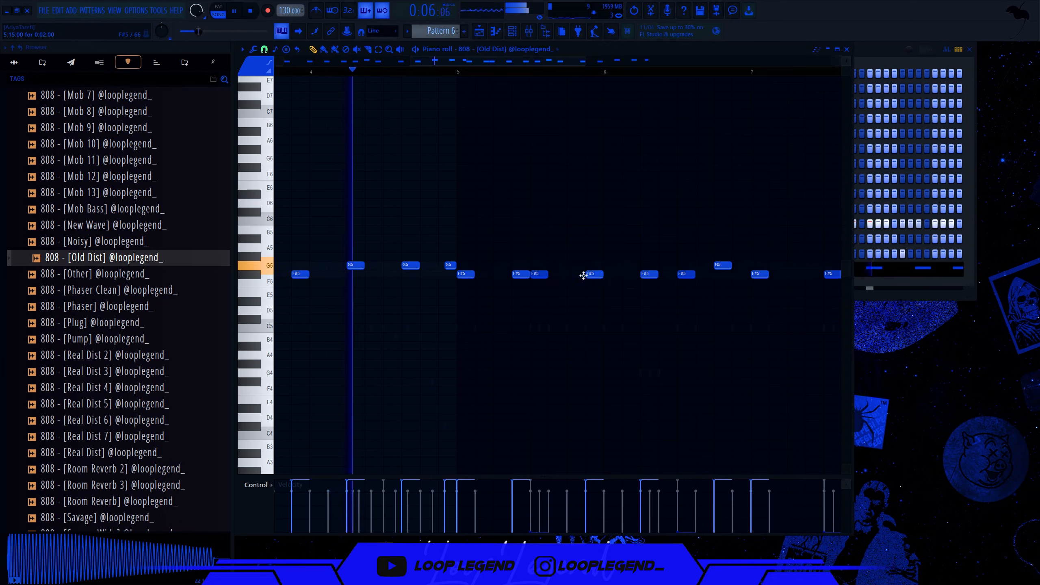
left_click(555, 274)
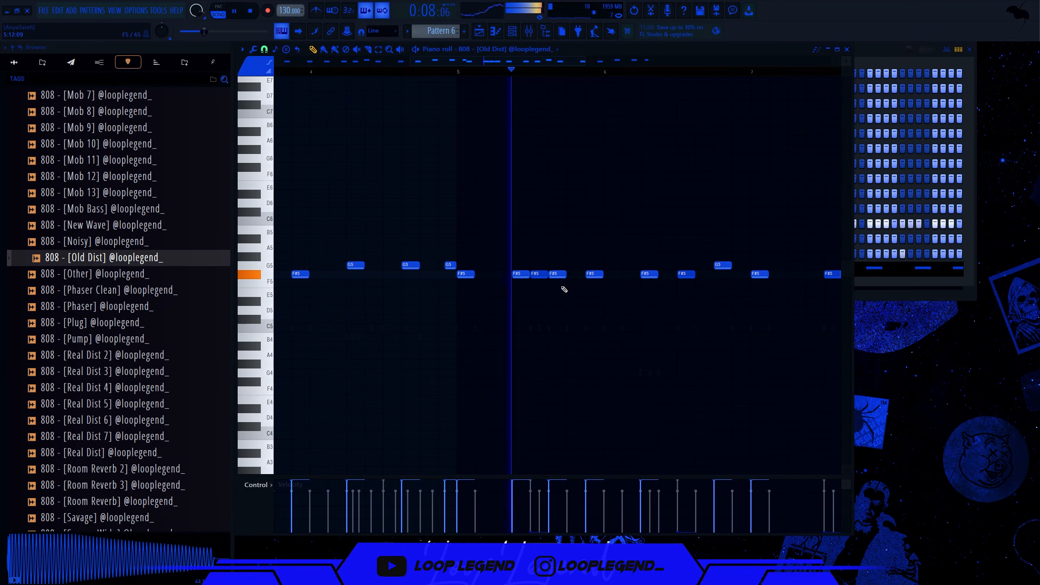
left_click_drag(559, 275, 577, 274)
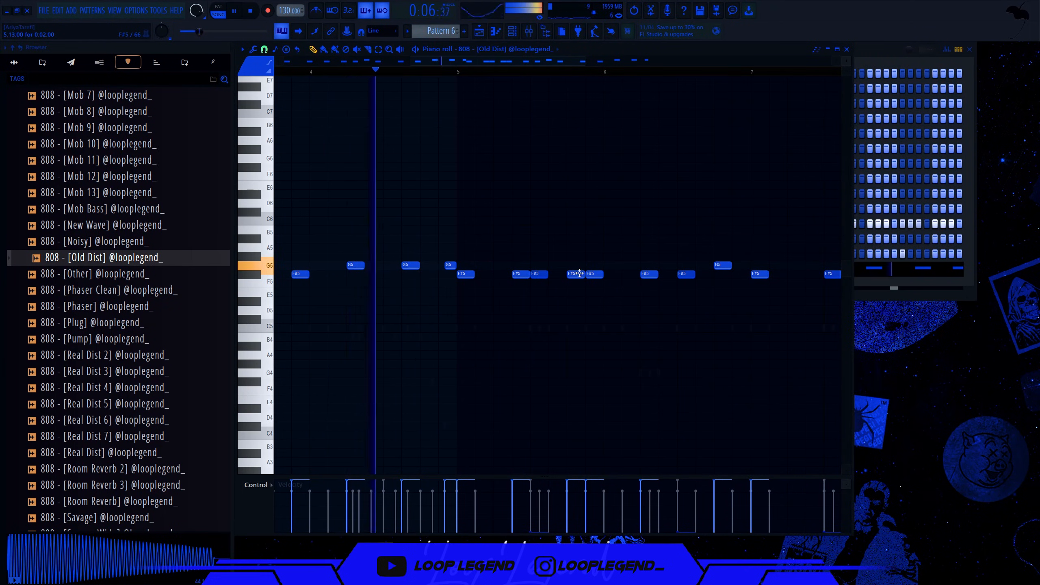
right_click(548, 276)
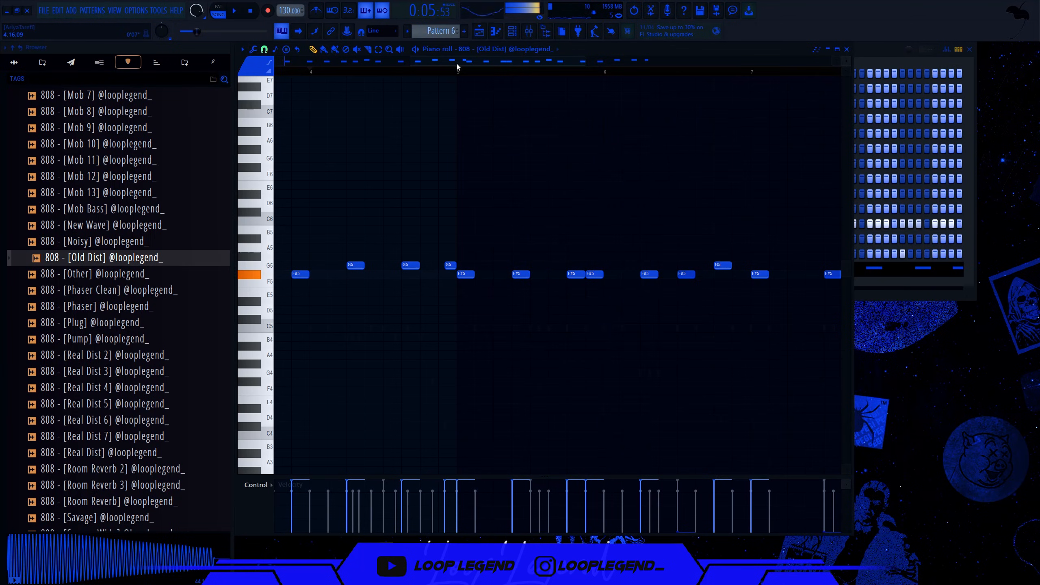
right_click(593, 274)
scroll(622, 281, "up", 1)
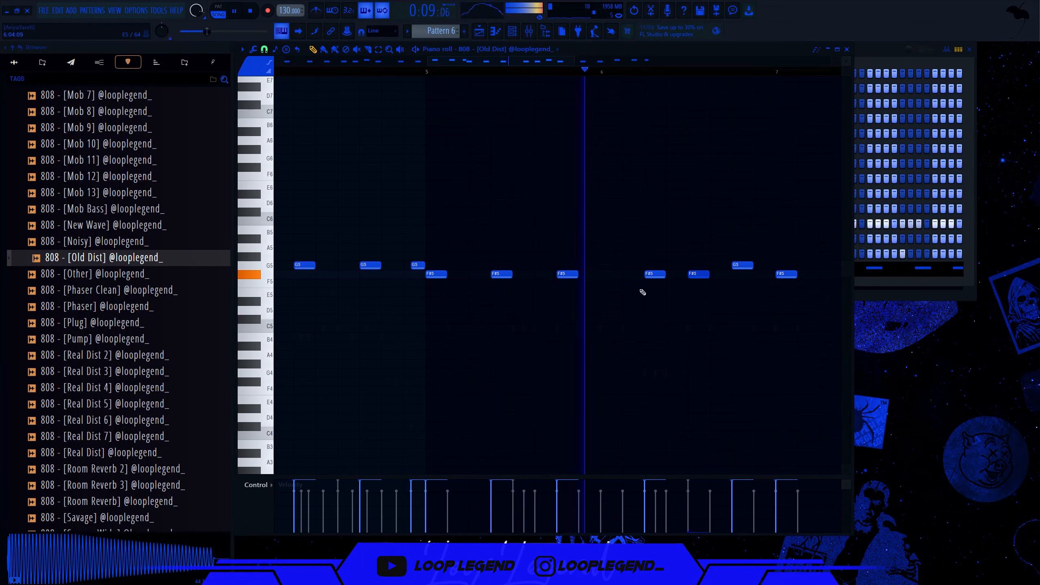
Step: Lengthen bar 6's F#5 808 note at step 9 to 4 steps and add a G5 slide note of the same length above it
scroll(655, 294, "down", 3)
scroll(704, 290, "up", 3)
key("space")
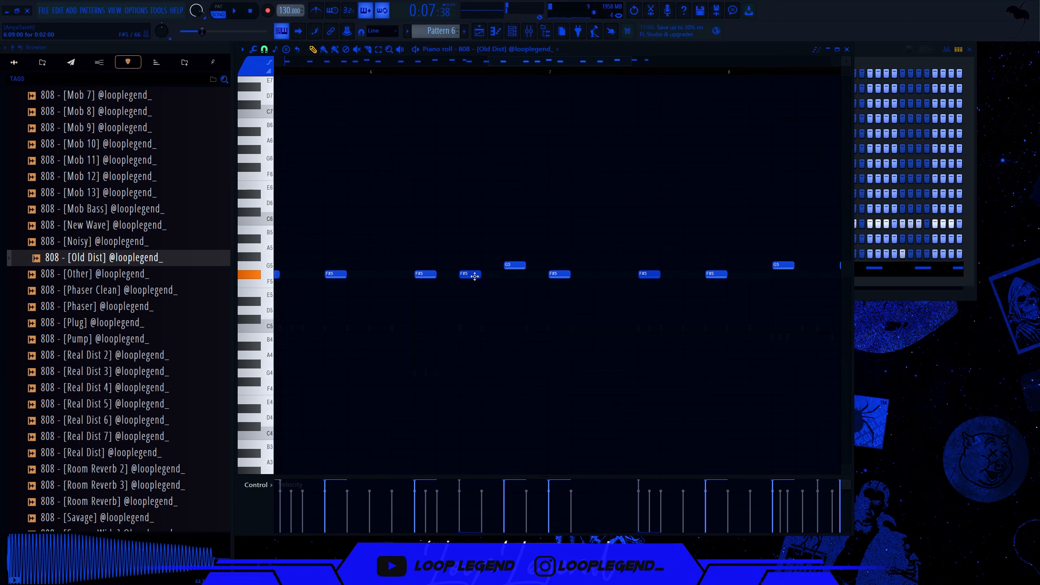
double_click(468, 262)
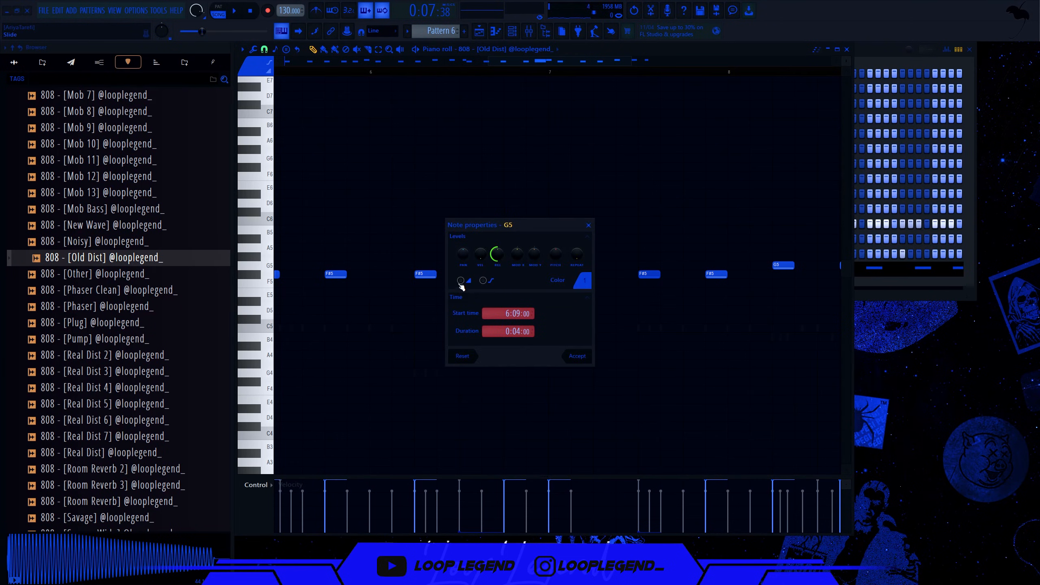
key("Return")
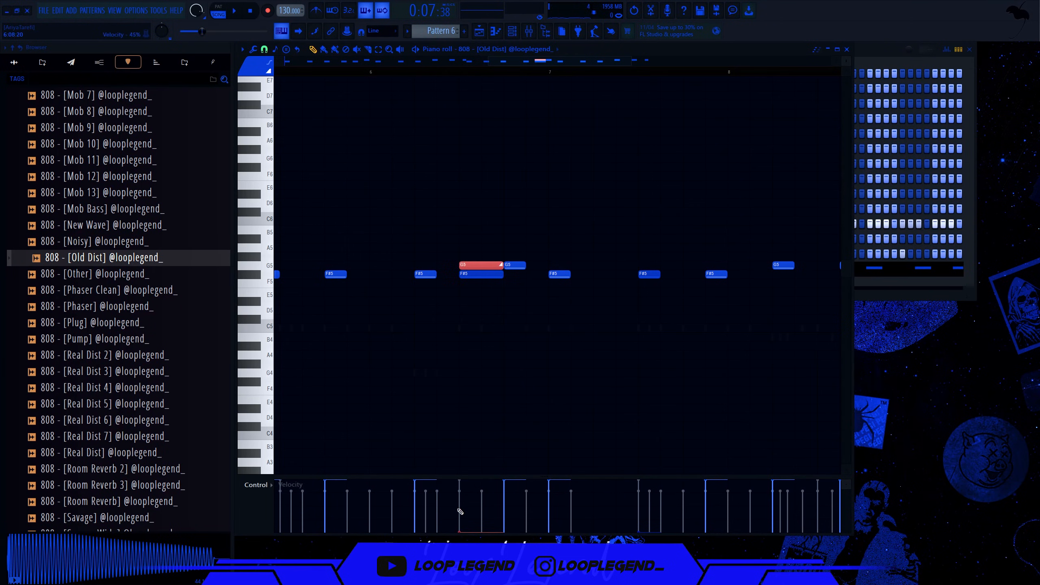
key("space")
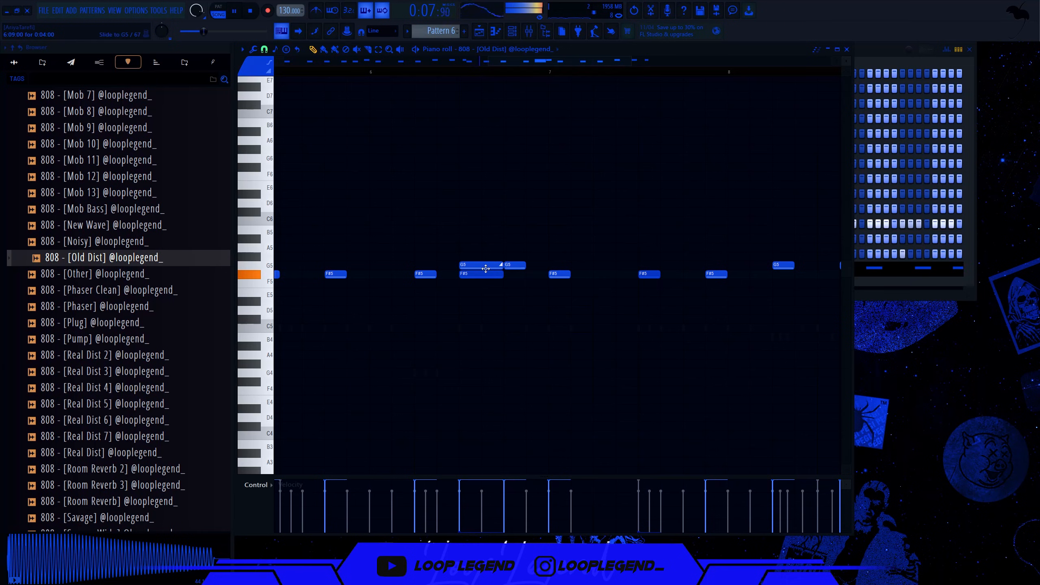
Step: Replace bar 7's 808 note at step 9 with F#5 notes at steps 7 and 13
scroll(486, 279, "down", 3)
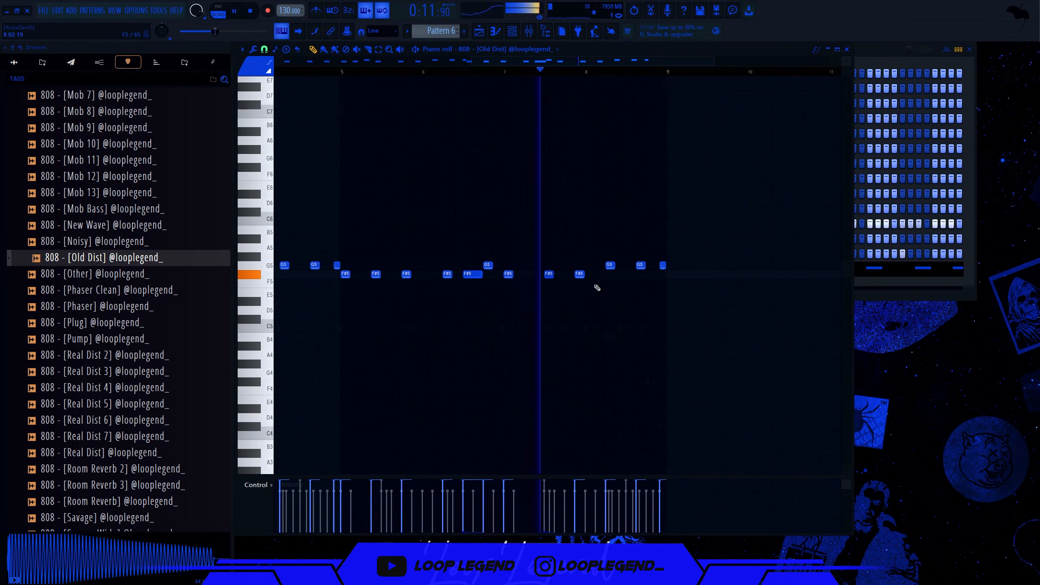
scroll(596, 283, "up", 2)
key("space")
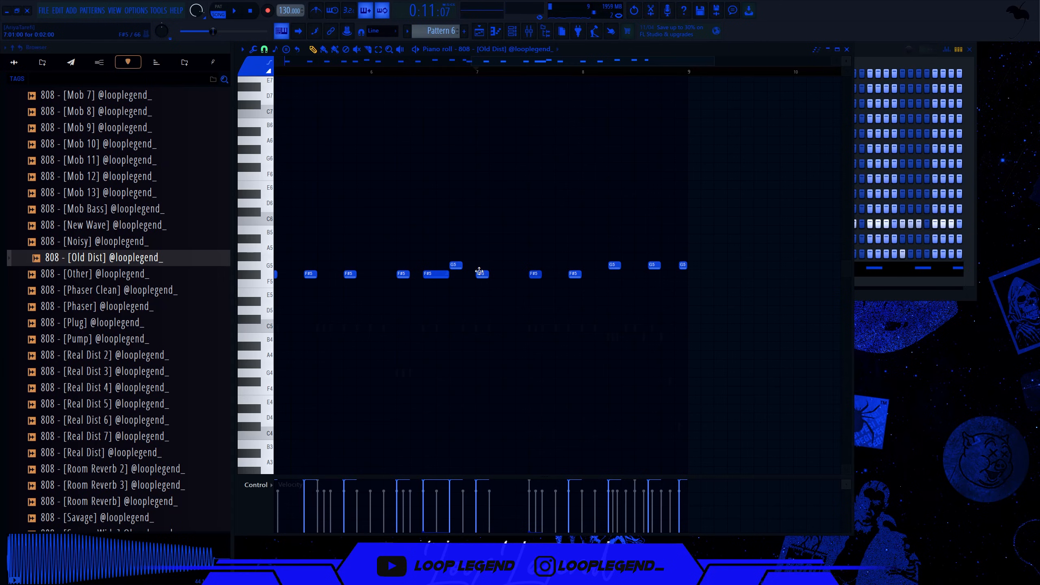
key("space")
right_click(537, 276)
left_click(561, 274)
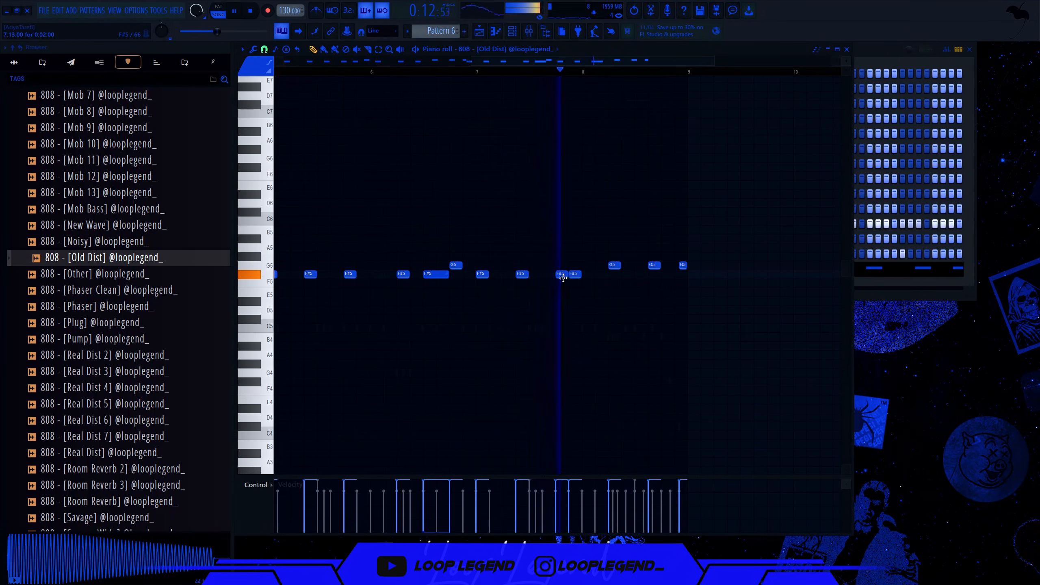
Step: Raise the 808 note at step 13 of bar 7 by an octave to F#6
key("space")
key("space")
left_click(561, 272)
key("ctrl+Up")
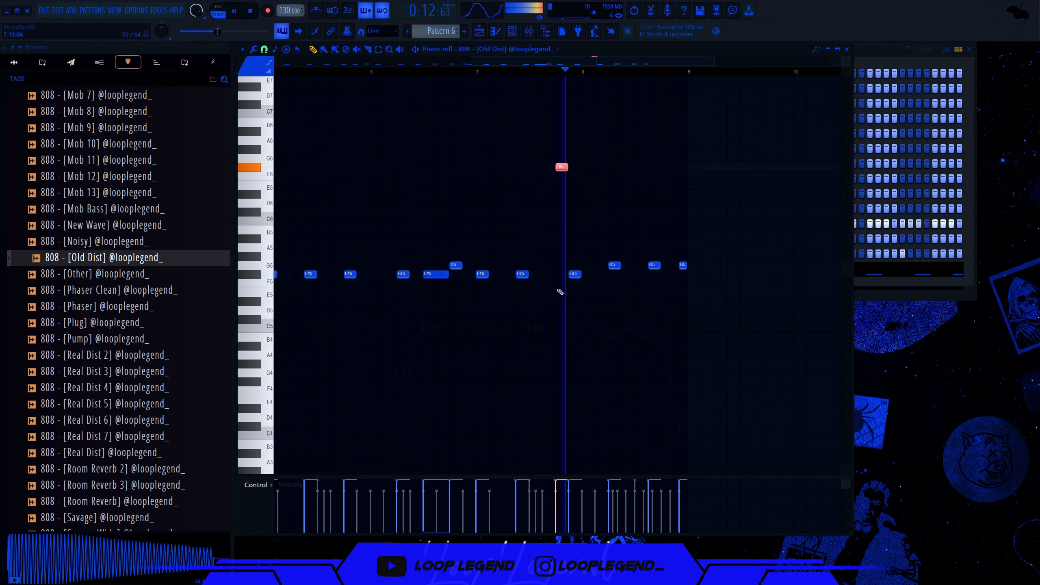
Step: Add a 2-step F#5 808 note at step 3 of bar 8 and stop the playback
scroll(646, 278, "up", 1)
scroll(645, 278, "up", 2)
left_click(557, 265)
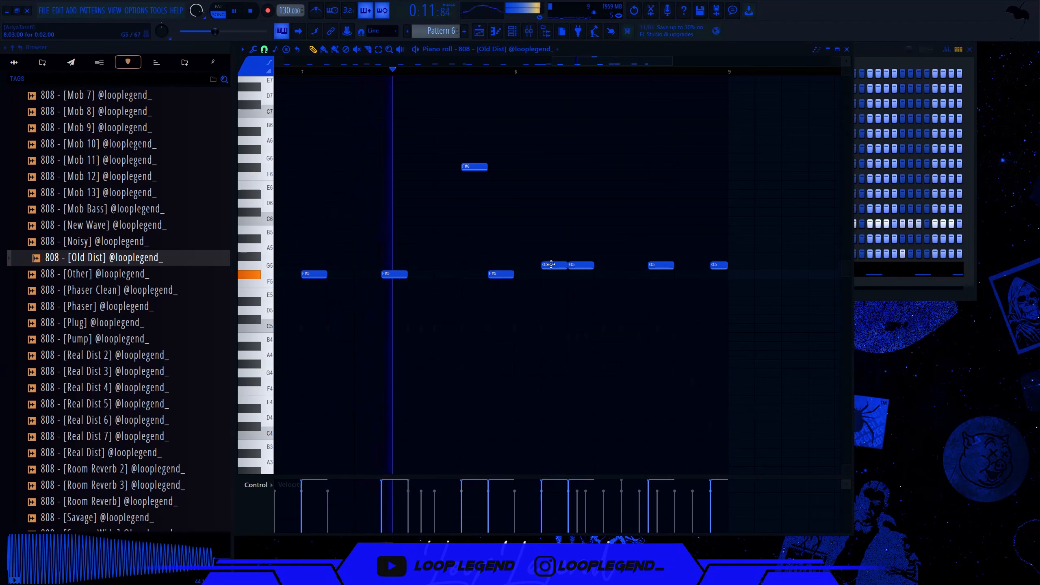
key("shift+Down")
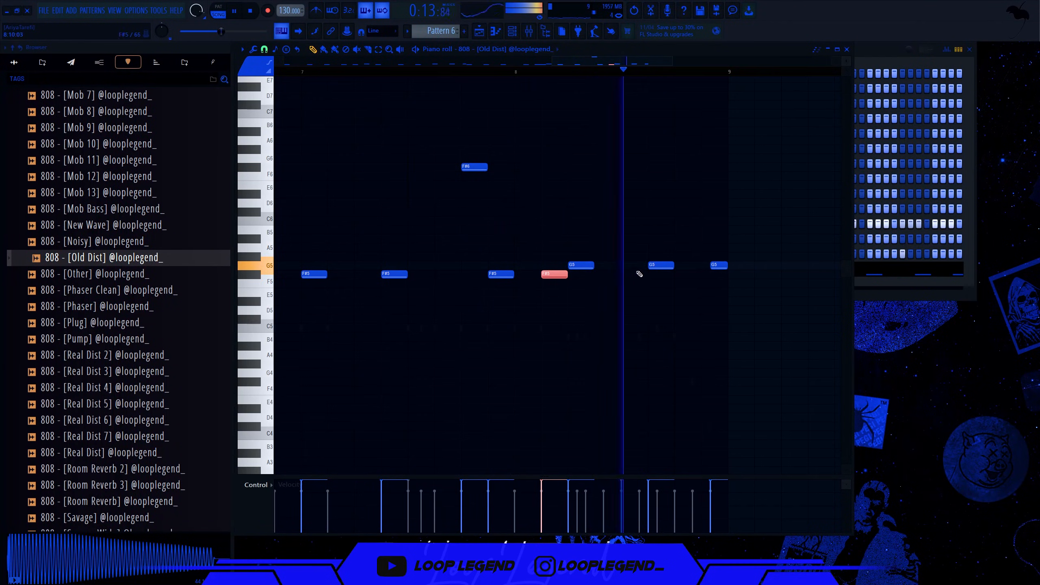
key("space")
scroll(542, 53, "up", 3)
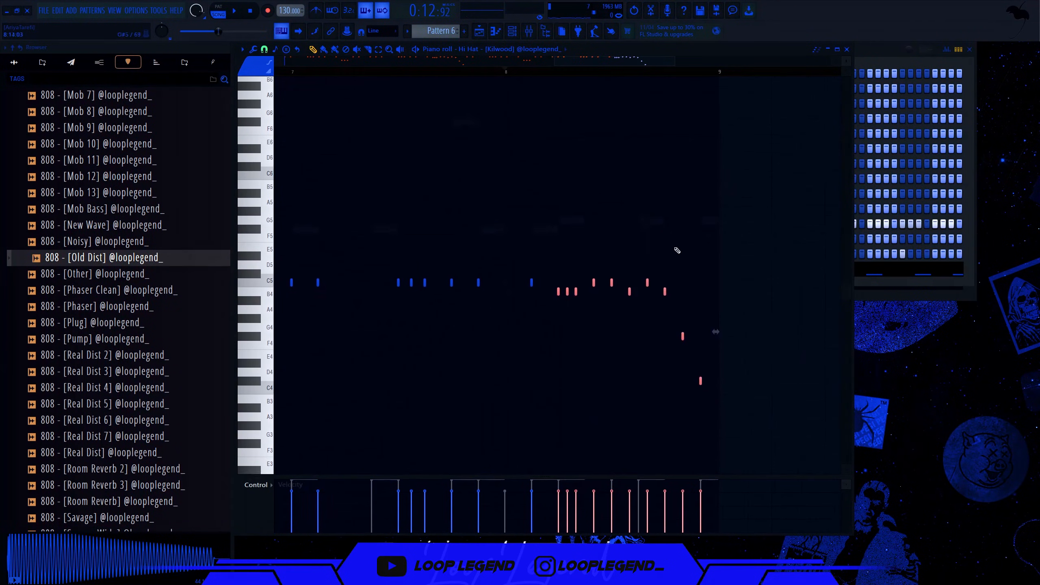
Step: Paste the hi-hat roll into bar 8 of the 808, flatten it to one pitch and place it on G5 from step 5 onward
scroll(547, 50, "down", 3)
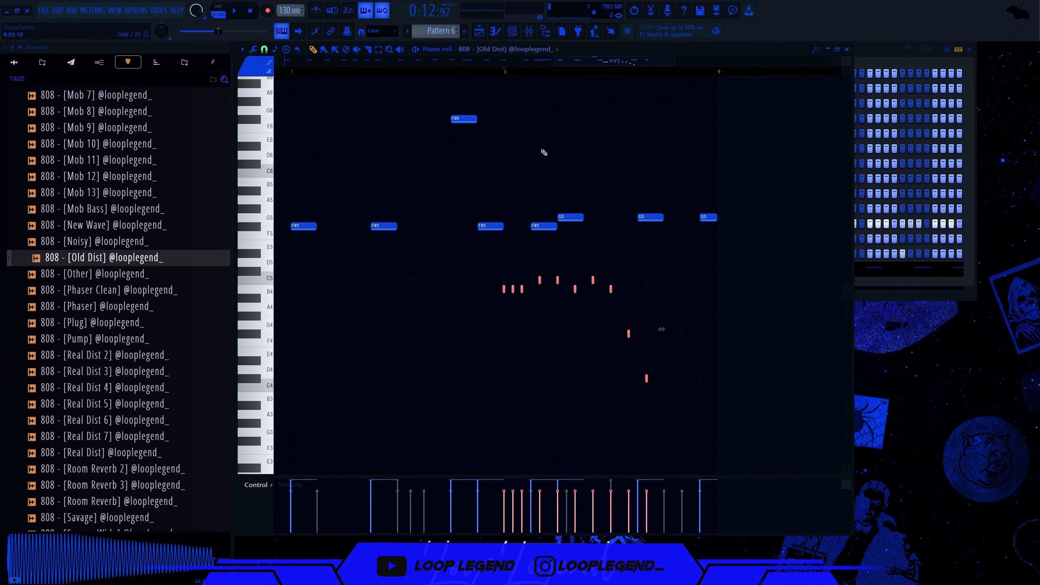
key("alt+k")
key("Return")
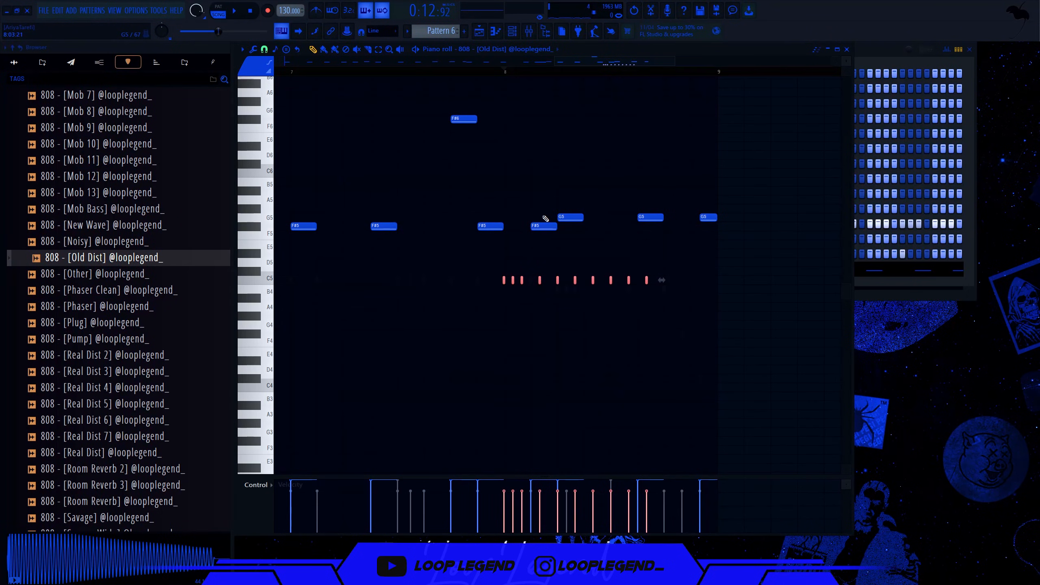
key("shift+Right")
key("shift+Right")
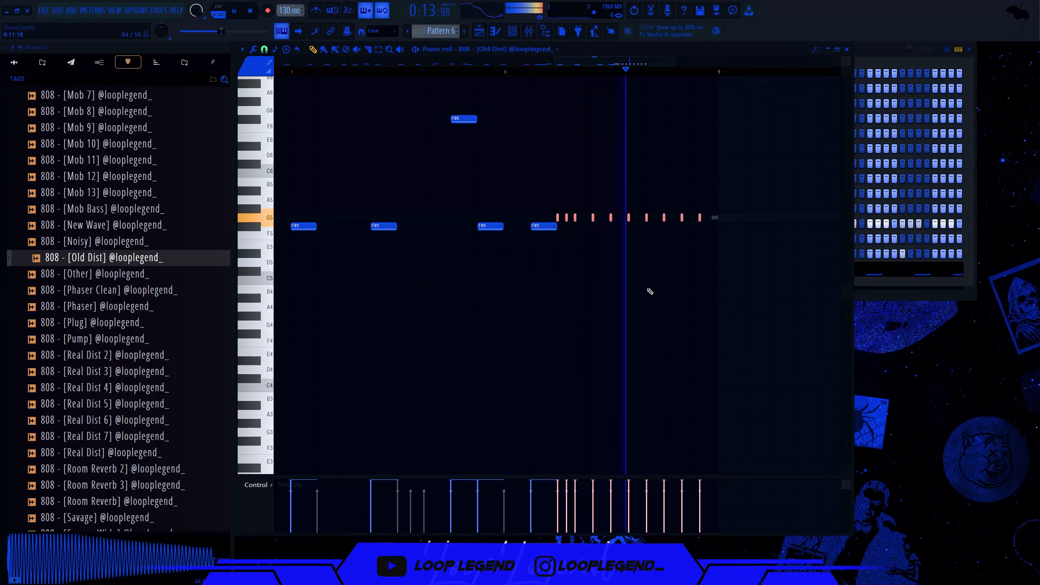
Step: Switch the 2025 Drum Kit from the 808's folder to the Snares folder and stop the playback
scroll(472, 313, "down", 4)
scroll(82, 232, "up", 20)
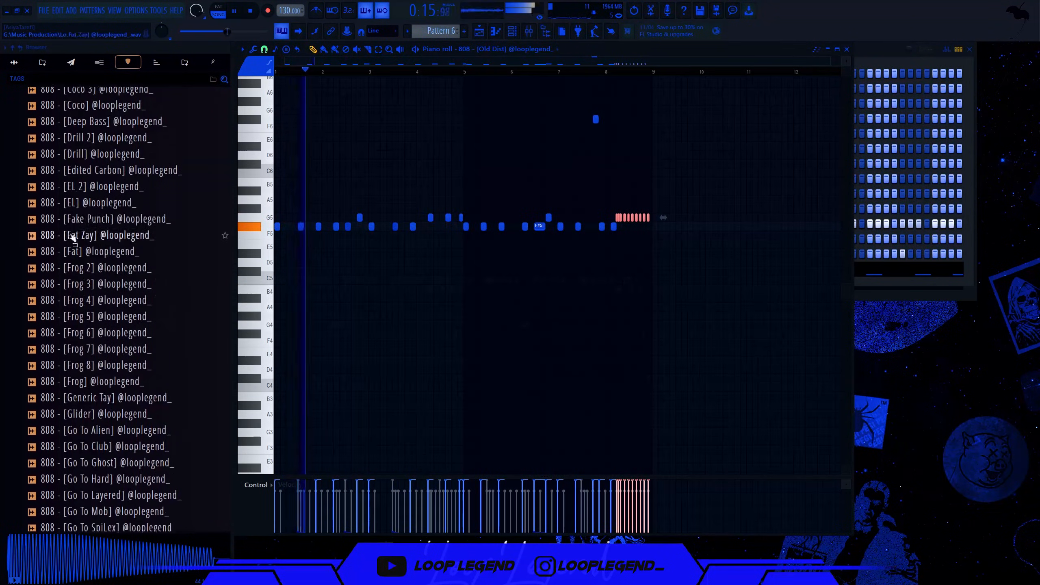
left_click(48, 157)
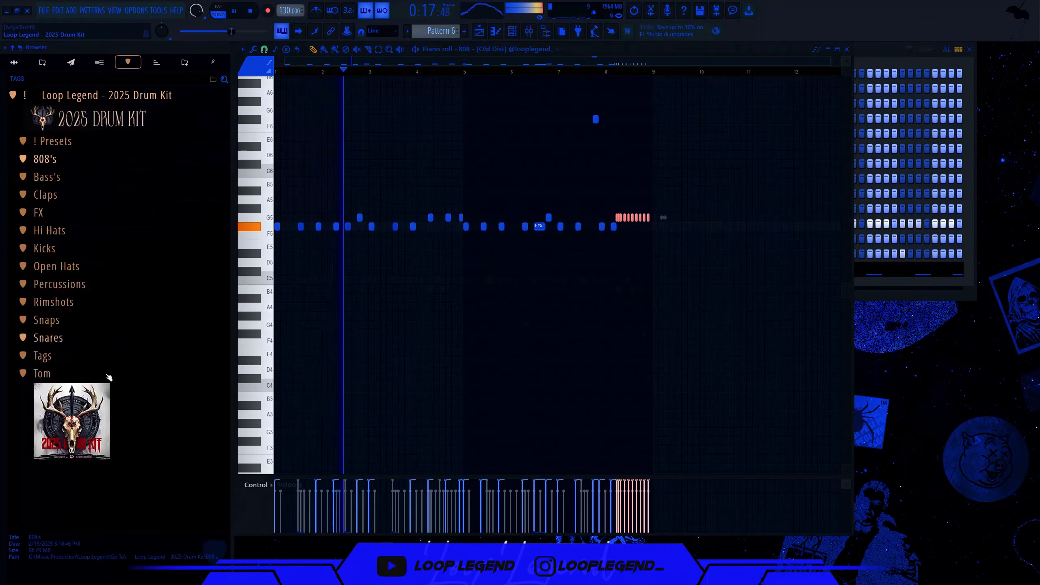
left_click(56, 341)
scroll(69, 354, "down", 10)
key("space")
Step: Audition the Go To snare samples and load Snare - [Go To 7] as a new sampler channel
left_click(82, 355)
left_click(119, 241)
left_click(123, 208)
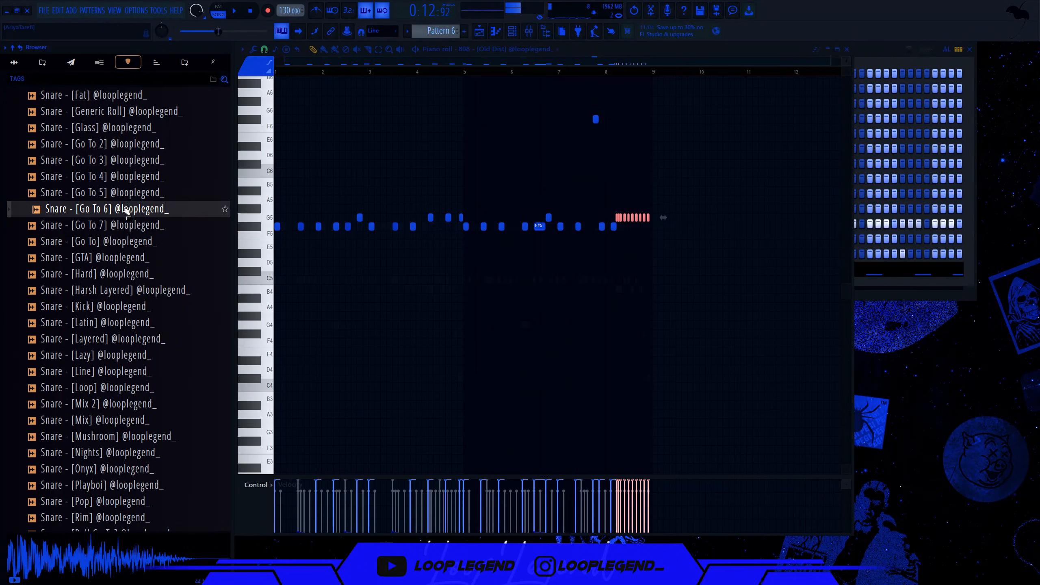
left_click(127, 192)
left_click(135, 176)
left_click(135, 159)
left_click(137, 143)
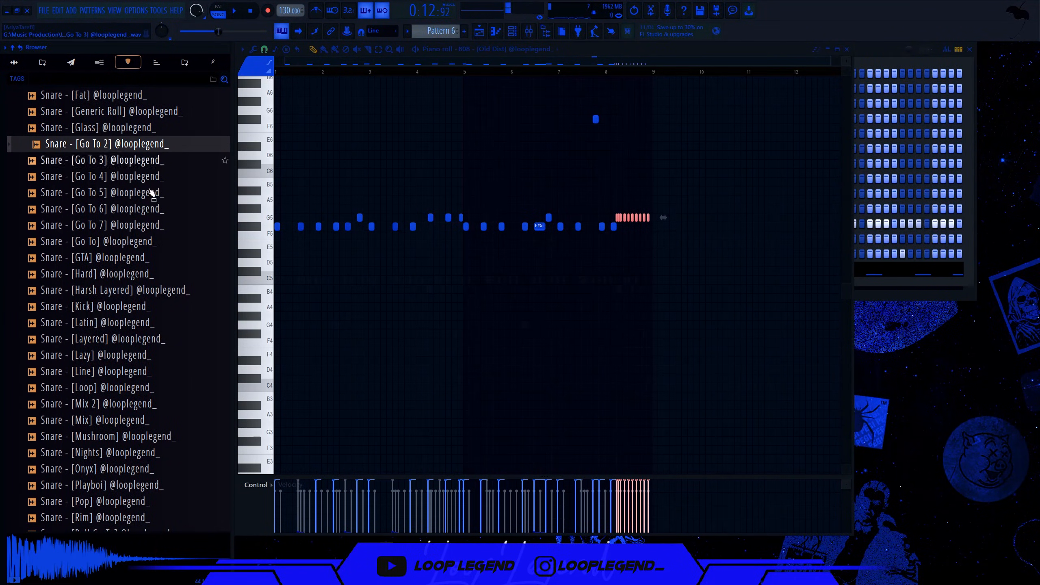
left_click(140, 241)
left_click(138, 225)
right_click(138, 221)
left_click(183, 237)
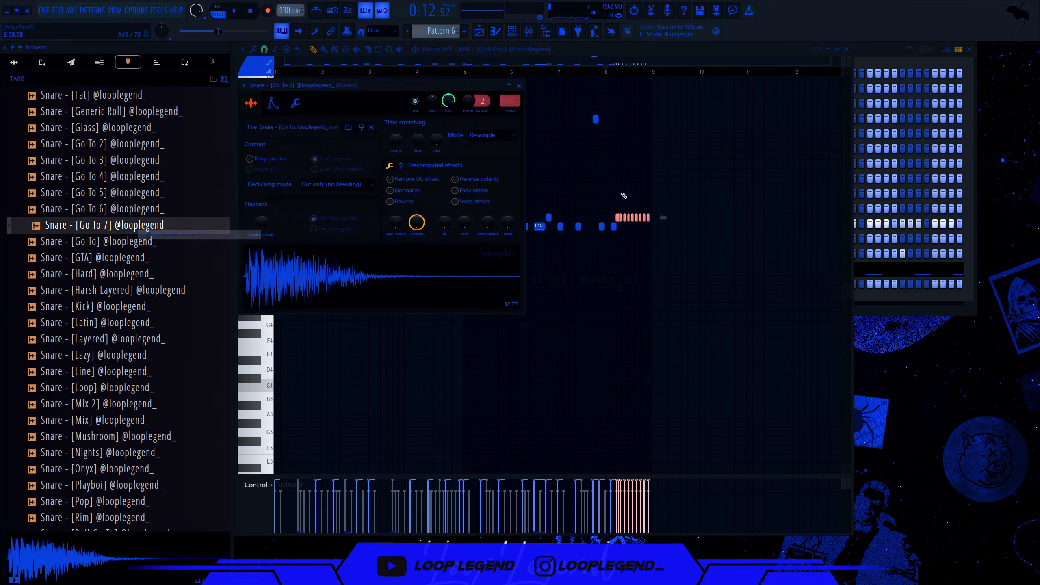
Step: Copy bar 8's G5 roll notes into Snare - [Go To 7] at the same position and play it
scroll(596, 70, "up", 3)
left_click(600, 54)
left_click(523, 49)
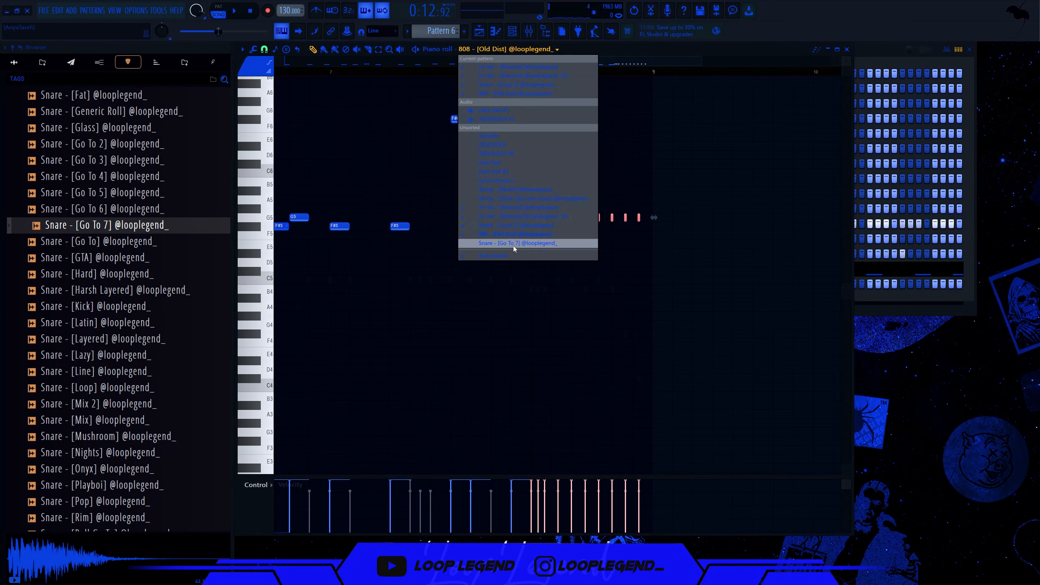
left_click(513, 246)
left_click_drag(626, 218, 646, 217)
key("space")
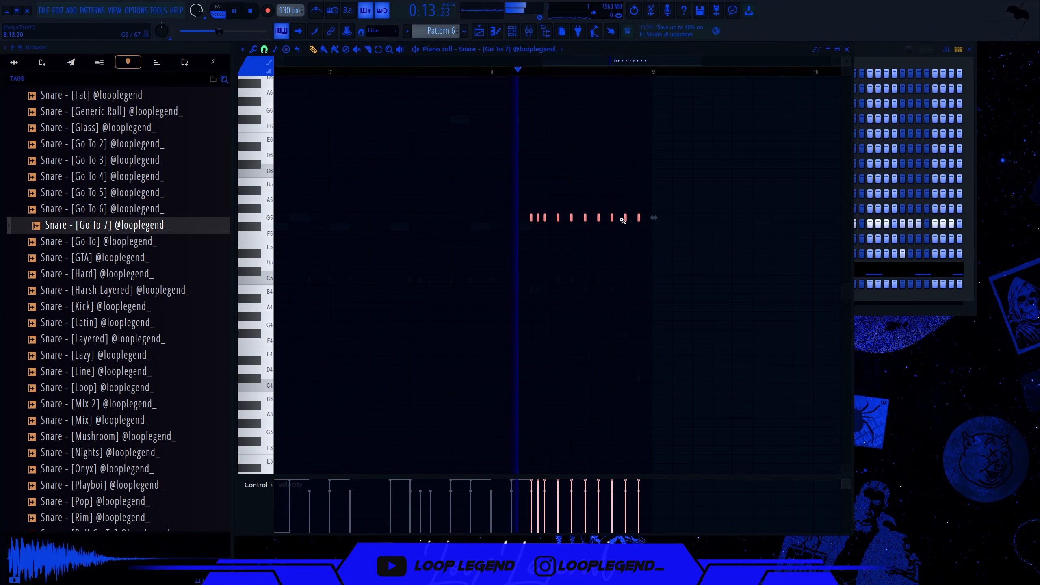
Step: Show fine pitch for the Snare - [Go To 7] roll in bar 8 and reshape the pitch of its notes
left_click(256, 484)
left_click(287, 548)
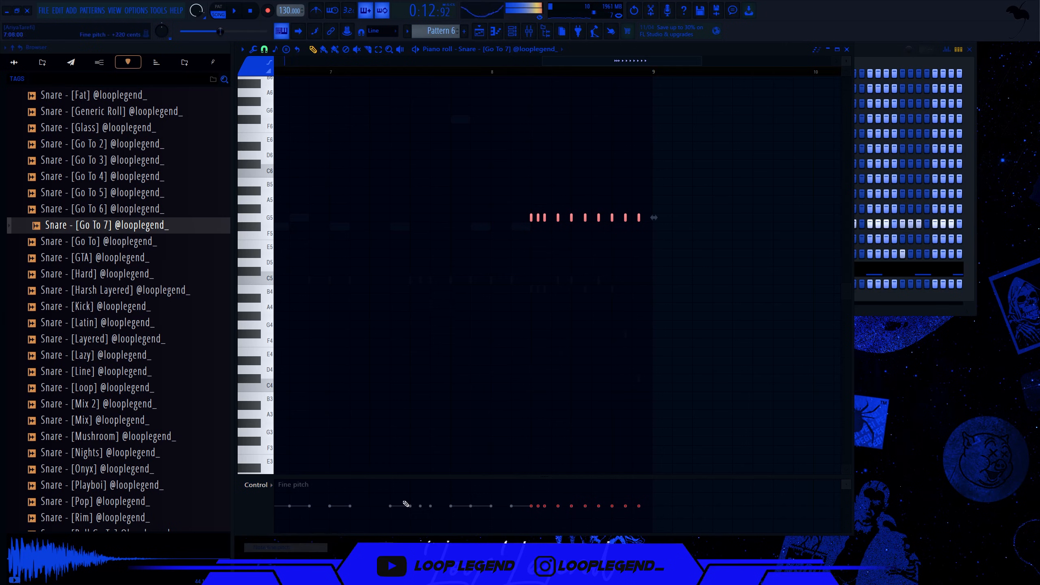
left_click_drag(580, 479, 562, 394)
mouse_move(573, 466)
left_mouse_down()
mouse_move(637, 498)
mouse_move(602, 489)
mouse_move(611, 493)
left_mouse_up()
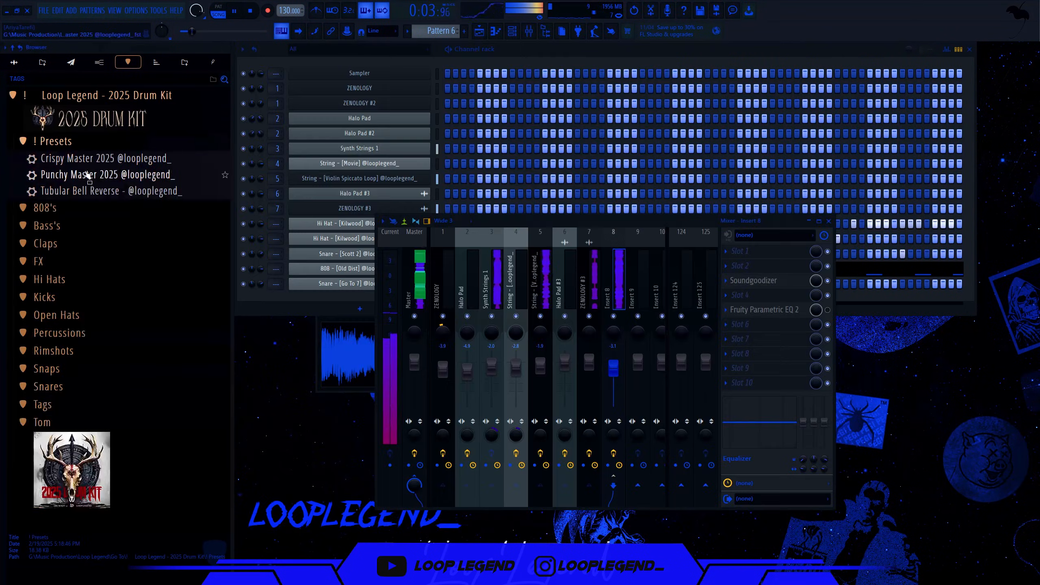
Step: Try Crispy Master 2025 on the Master track, then apply Punchy Master 2025 instead and close the mixer
left_click_drag(137, 159, 416, 297)
left_click_drag(488, 223, 363, 175)
left_click_drag(123, 175, 373, 252)
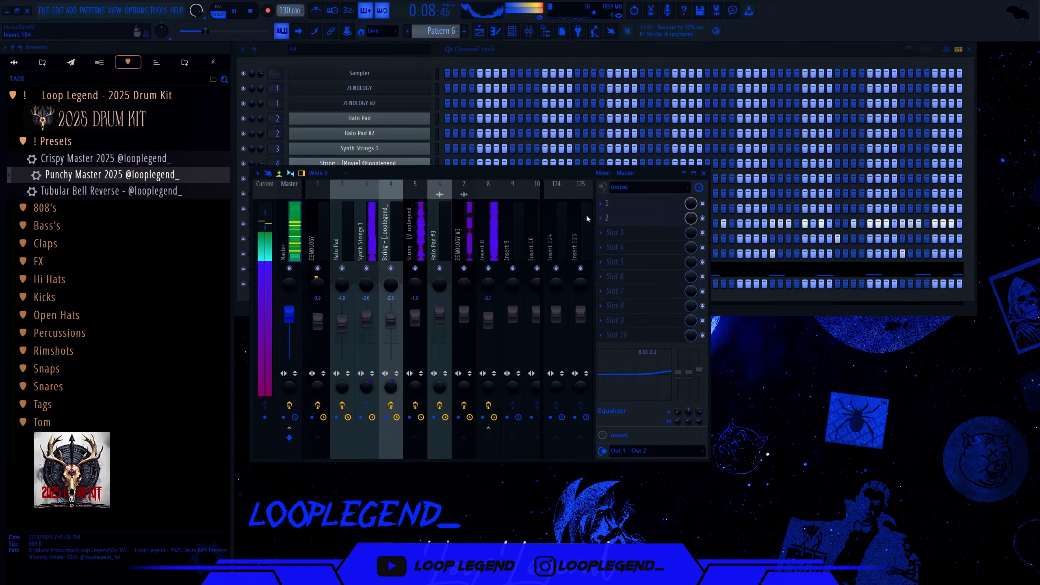
left_click(704, 173)
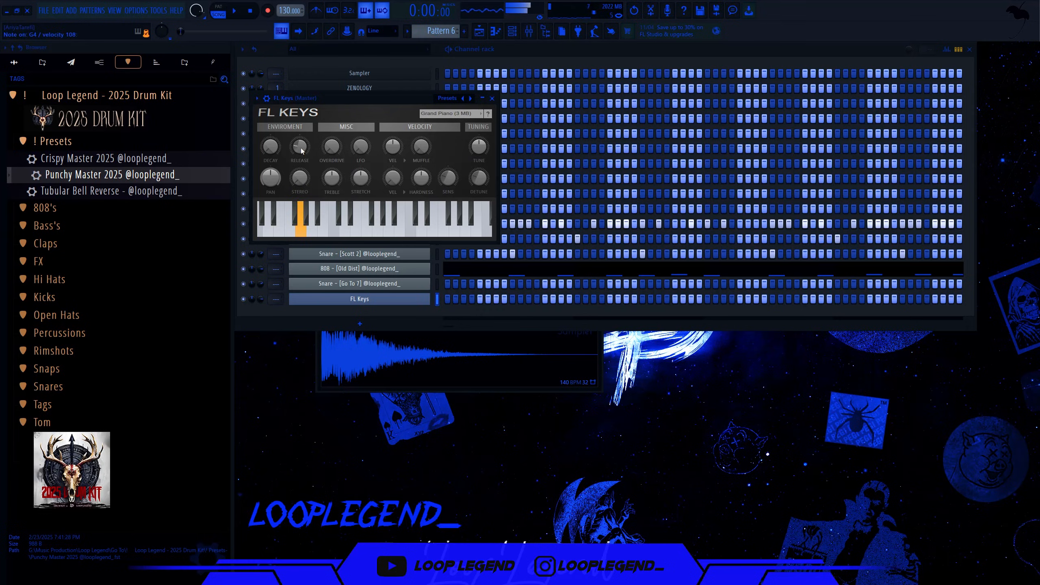
Step: Copy the Synth Strings 1 notes into FL Keys in Pattern 6 and play them against the beat
left_click(502, 35)
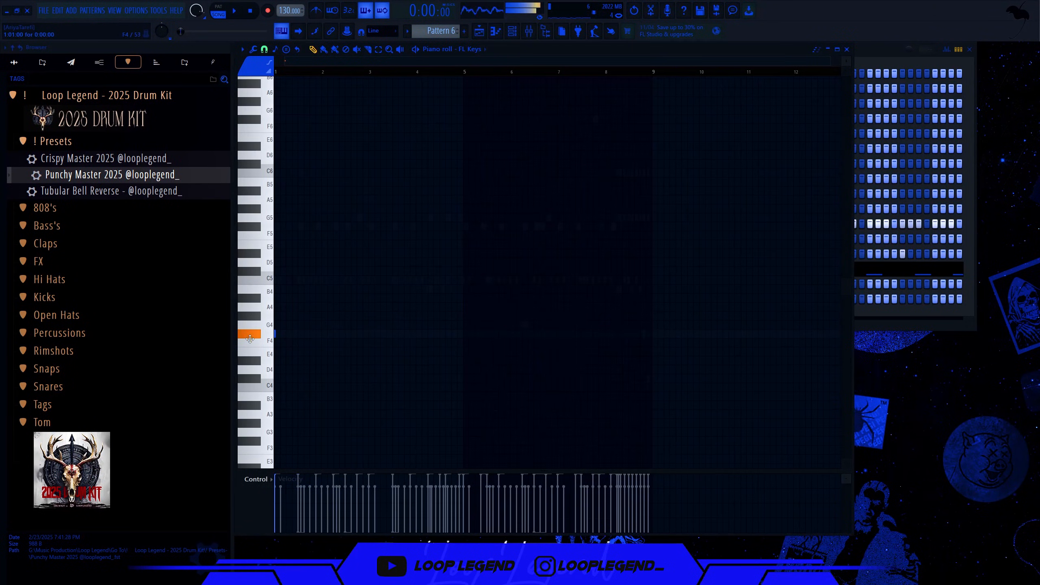
scroll(424, 32, "up", 2)
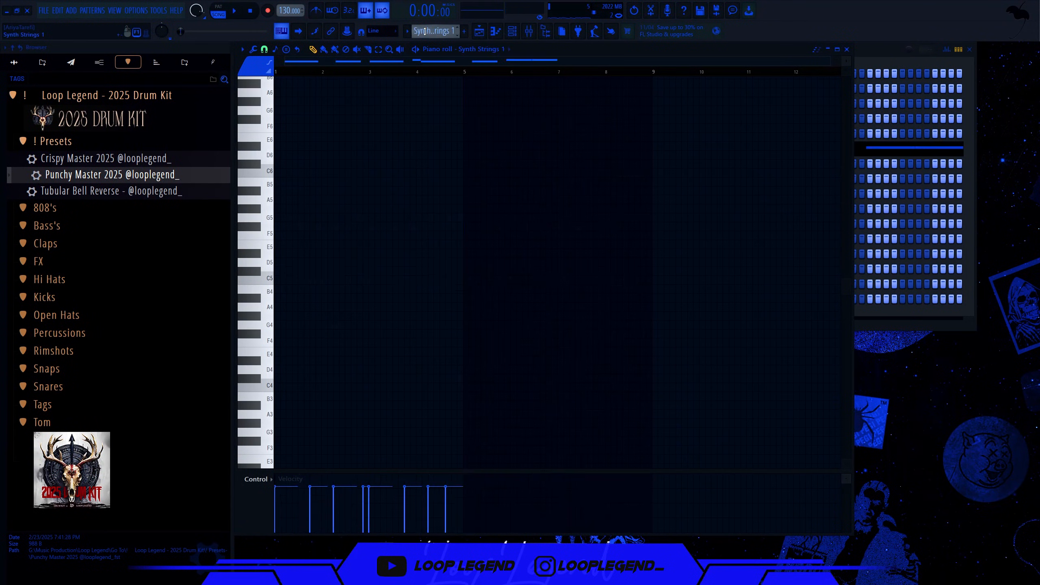
scroll(423, 32, "down", 1)
scroll(424, 32, "up", 1)
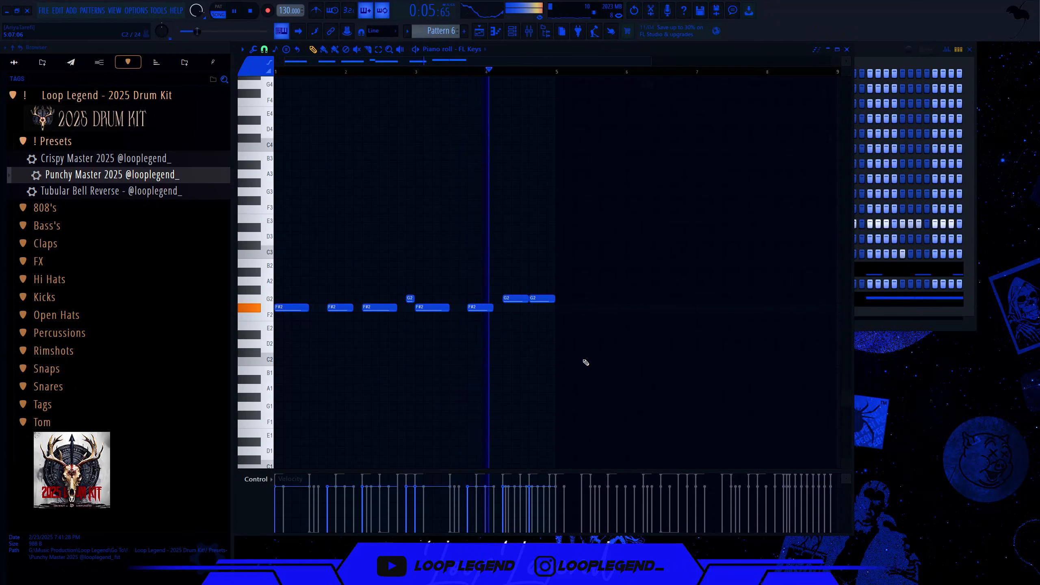
scroll(582, 360, "down", 3)
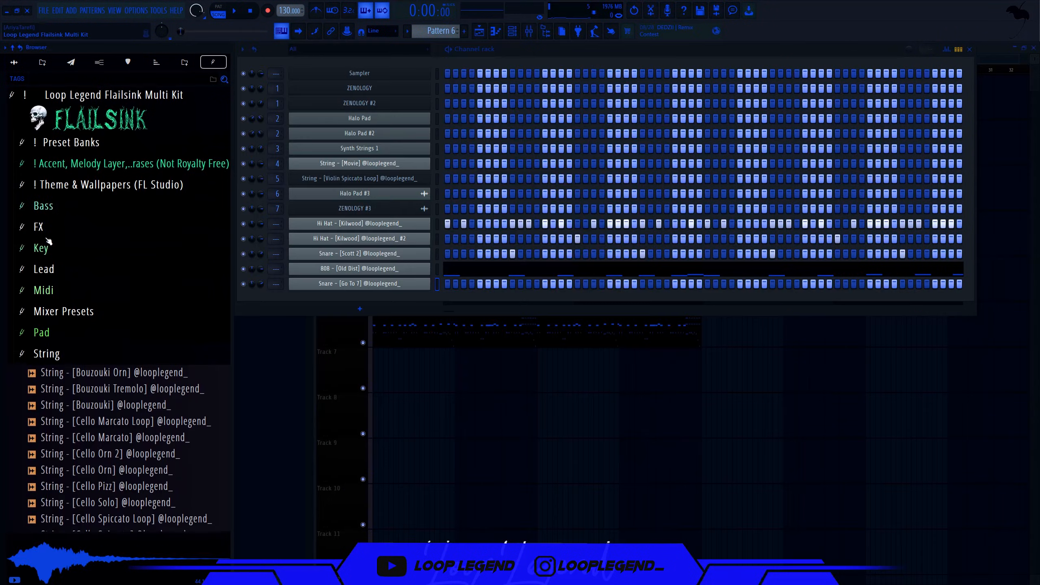
Step: Add Bass - [Alien Slide] from the Flailsink Multi Kit as a channel doubling the 808 line and play the pattern
left_click(43, 206)
left_click(105, 242)
left_click_drag(270, 275, 438, 277)
key("space")
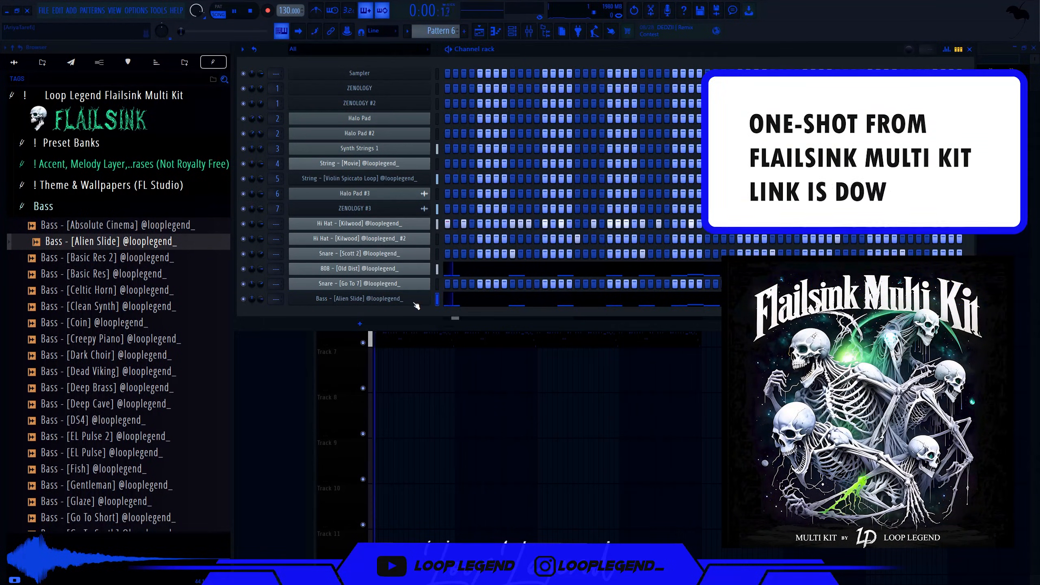
Step: Open the envelope settings of the Bass - [Alien Slide] channel and close its window
left_click(426, 298)
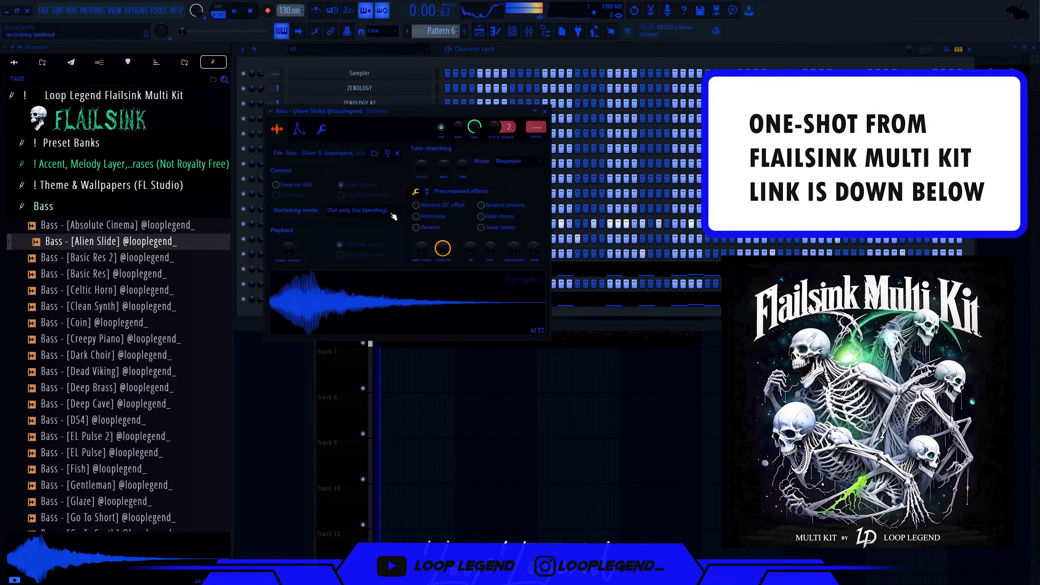
left_click(301, 135)
key("Escape")
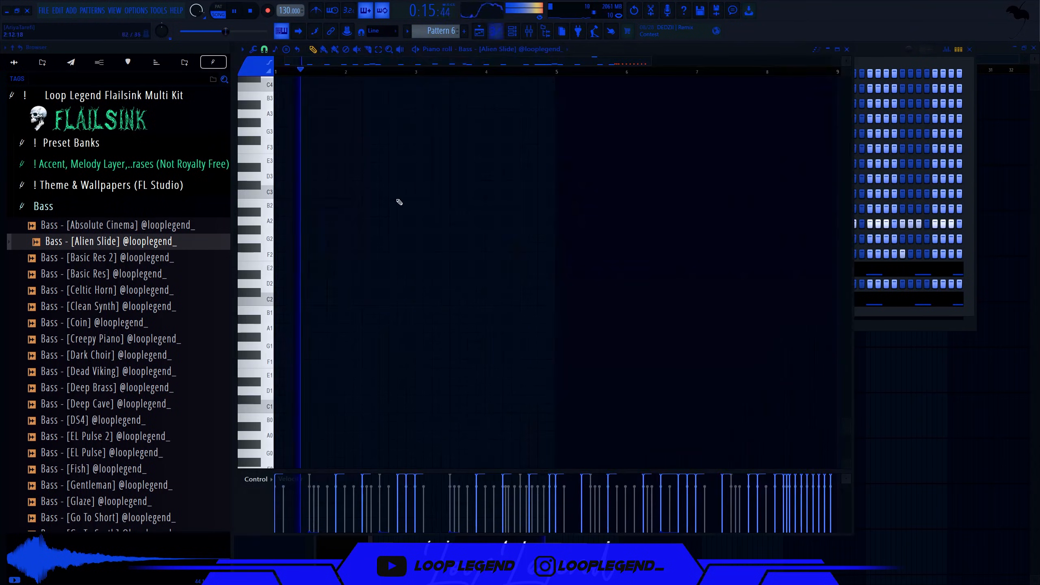
Step: Transpose the 808 - [Old Dist] line down to D#5 and E5, play it and close the piano roll
key("space")
scroll(497, 99, "up", 3)
scroll(496, 53, "up", 1)
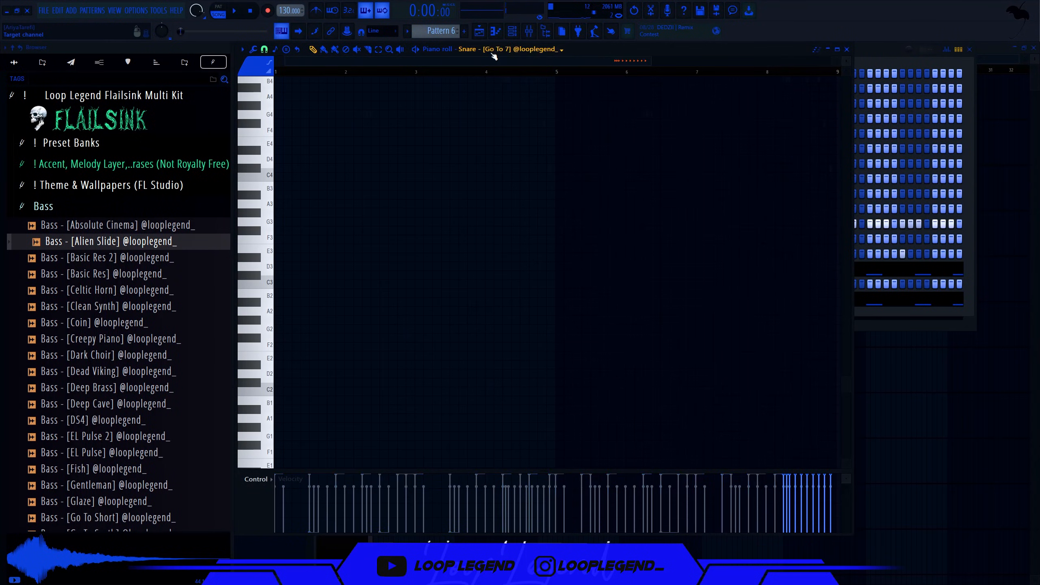
scroll(494, 56, "up", 1)
scroll(482, 242, "up", 6)
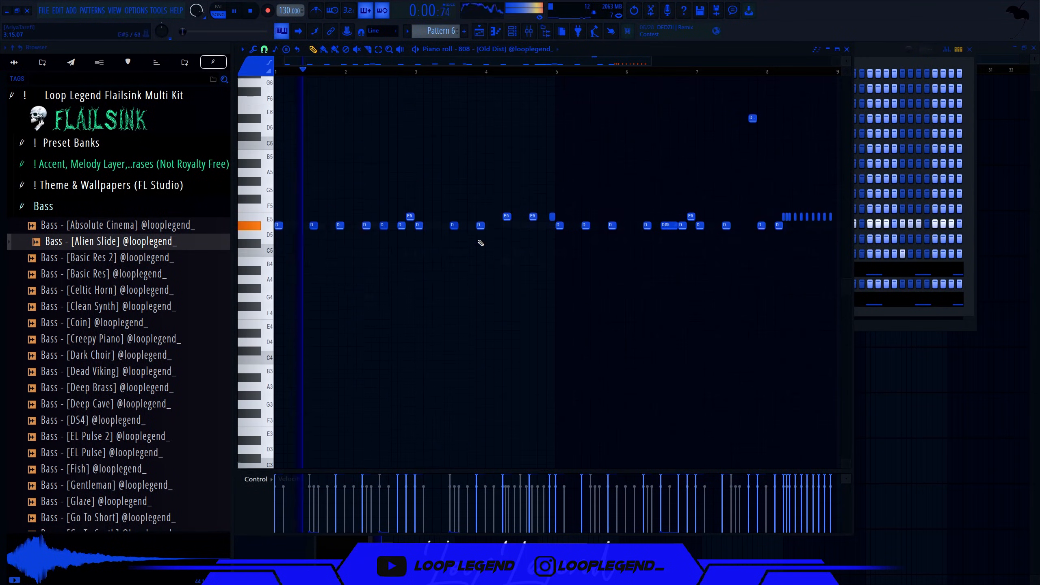
key("Escape")
key("Escape")
key("Escape")
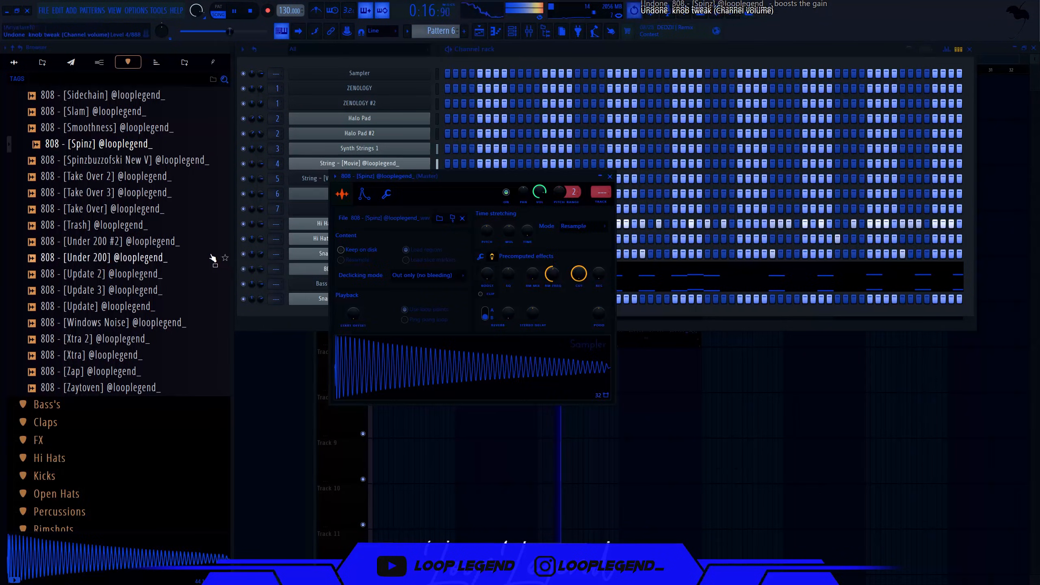
Step: Undo the swap to 808 - [Spinz], switch the sampler's precomputed effects page and close the channel window
key("ctrl+z")
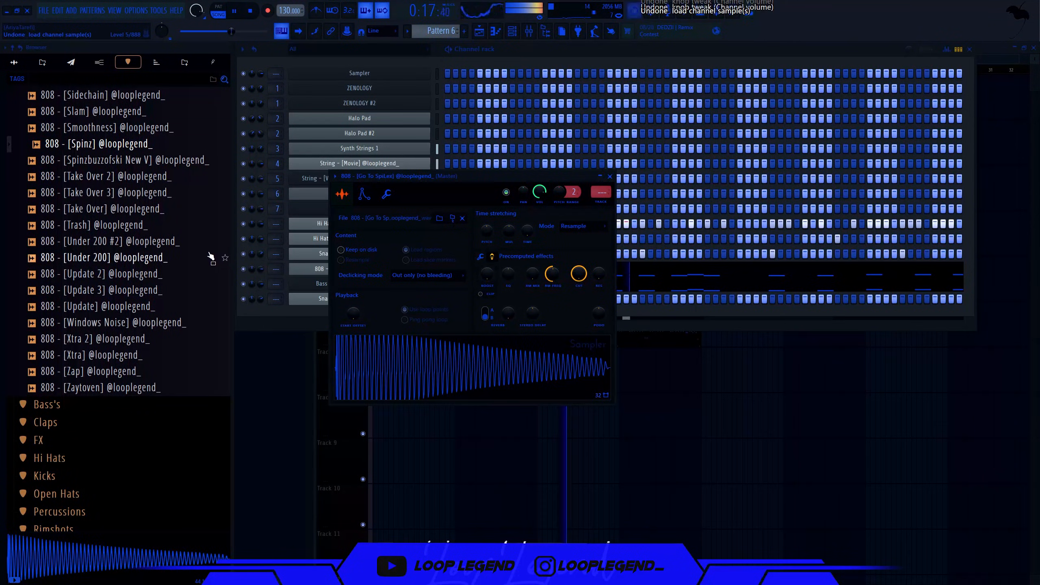
scroll(210, 257, "up", 20)
left_click(492, 256)
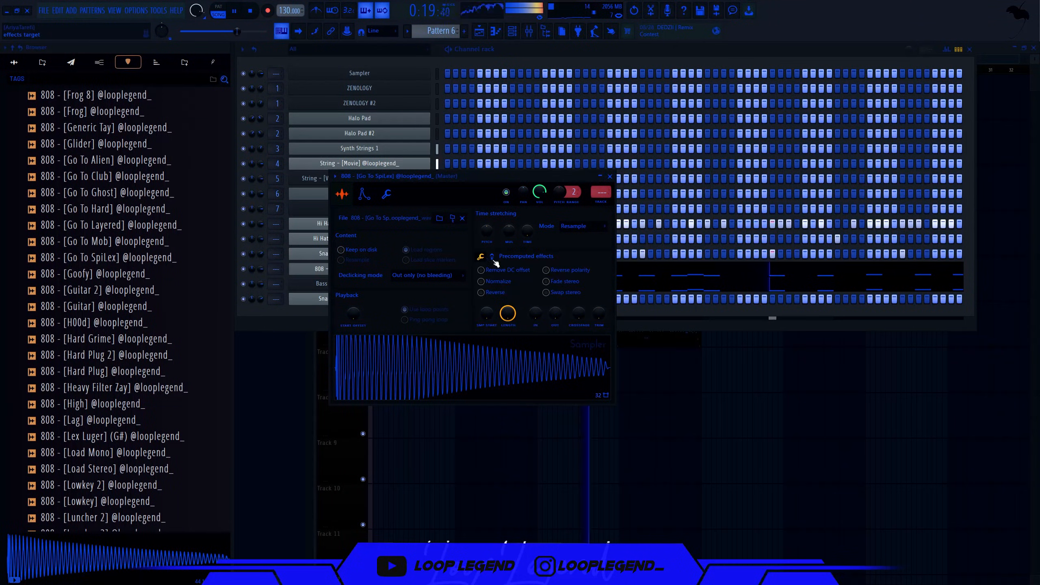
left_click(610, 177)
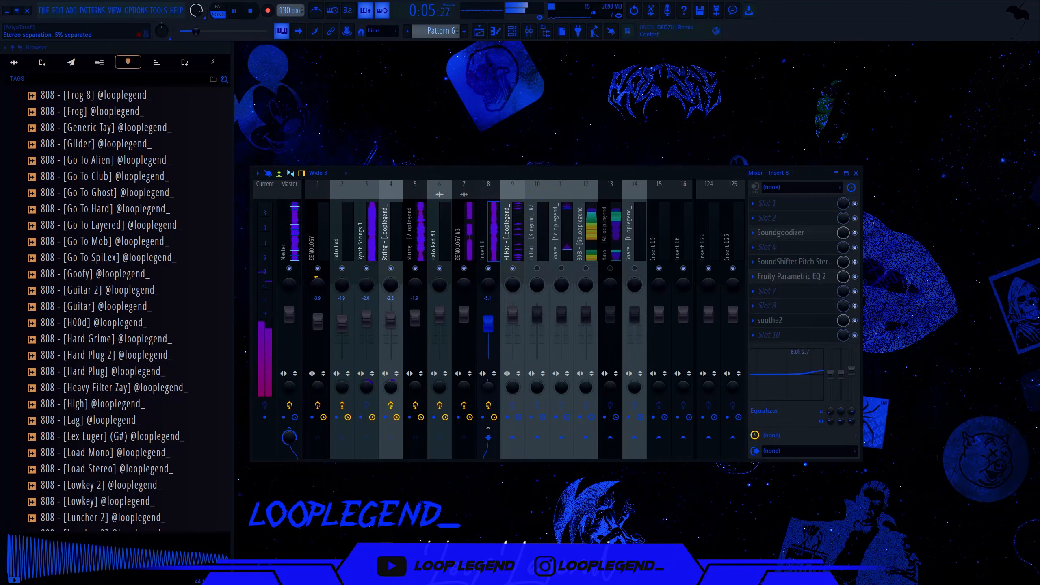
Step: Unmute the hi-hat and Snare - [Scott 2] mixer tracks and lower the snare's volume to -2.1 dB
left_click(521, 243)
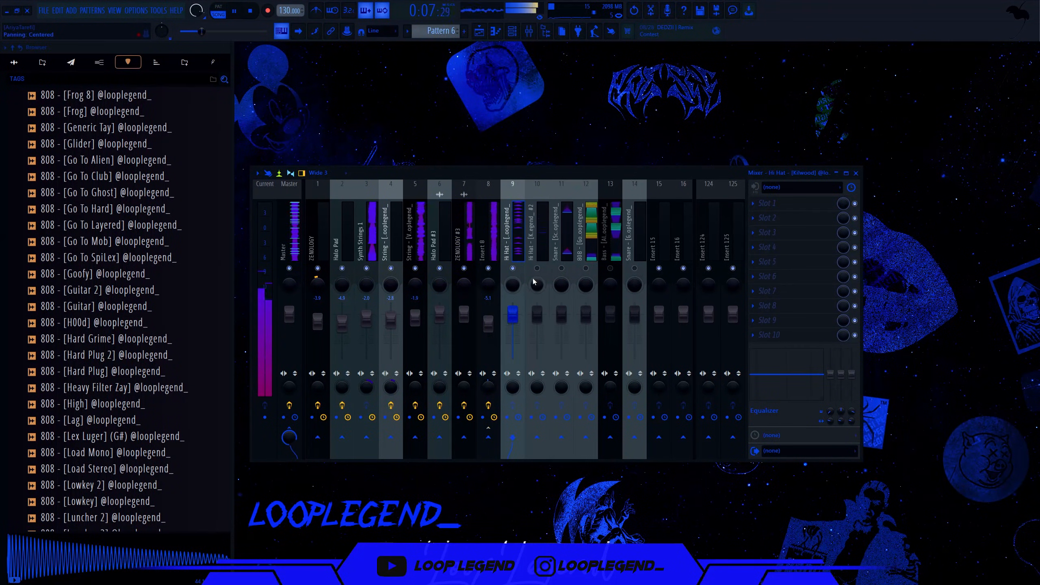
left_click(566, 308)
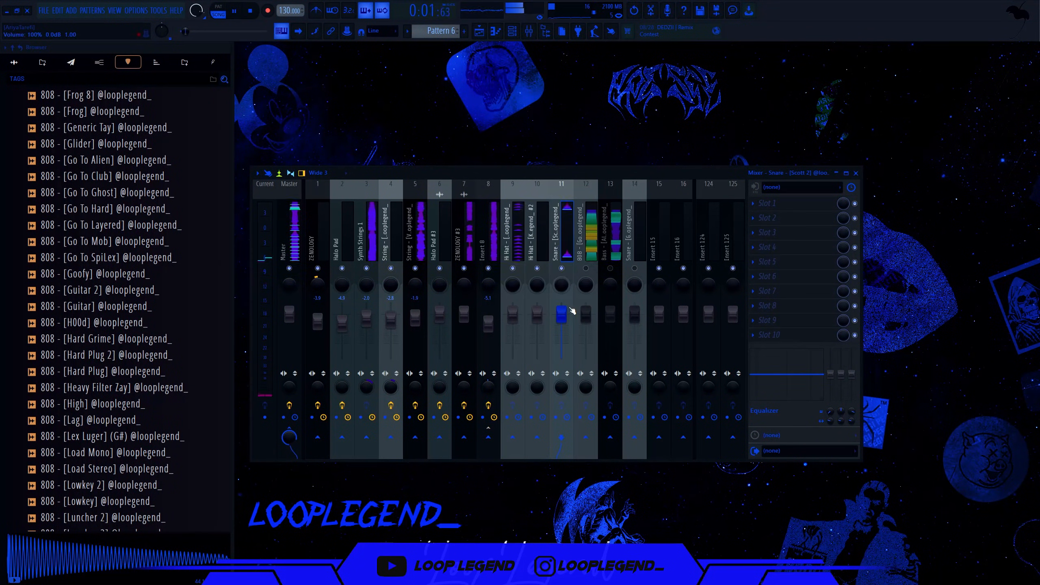
key("space")
Step: Unmute the 808 - [Go To SpiLex] mixer track and lower its volume to about -2 dB
left_click(583, 261)
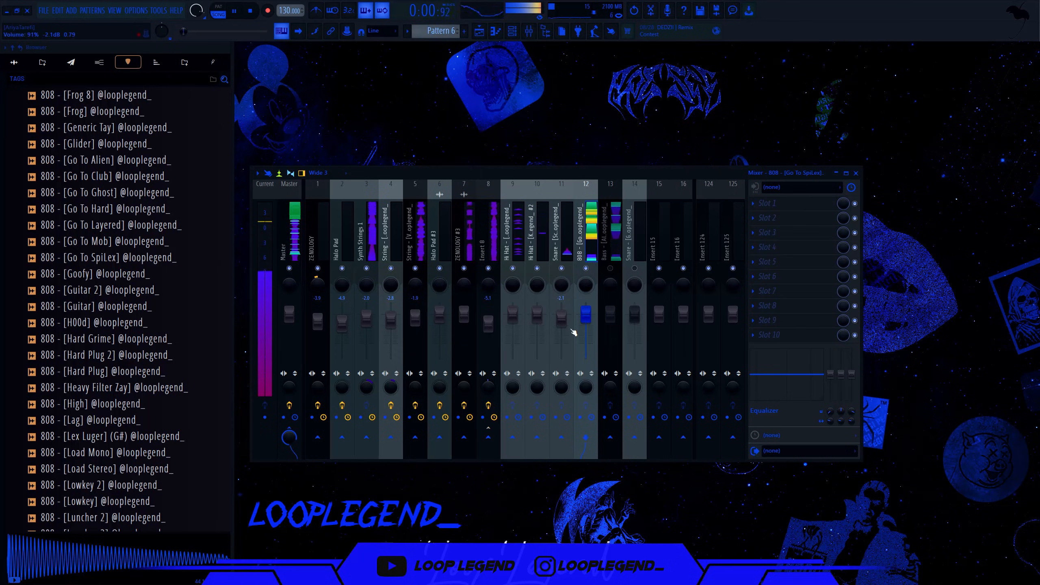
left_click_drag(585, 330, 586, 332)
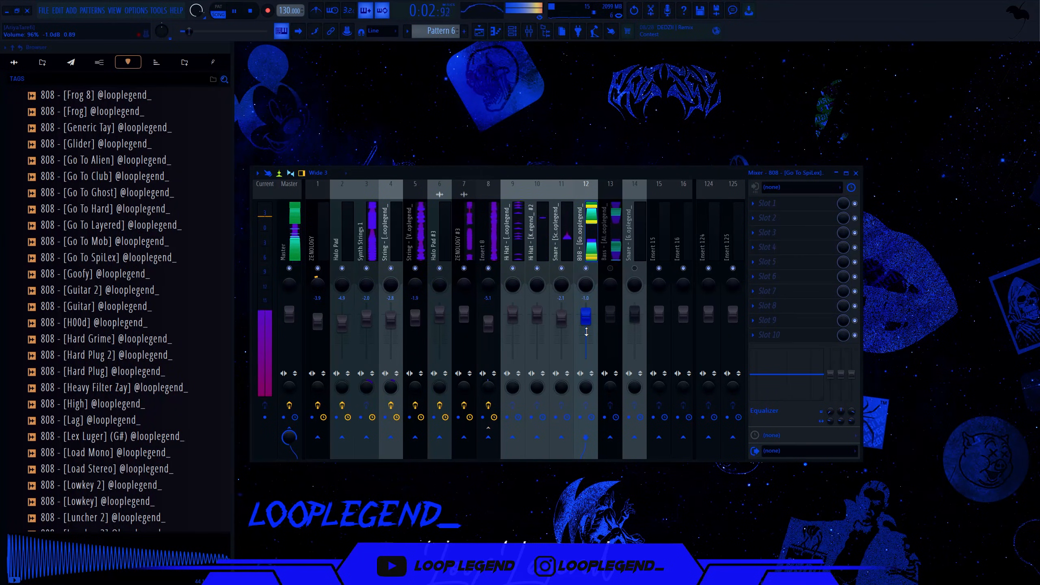
scroll(586, 332, "down", 3)
left_click_drag(590, 300, 586, 337)
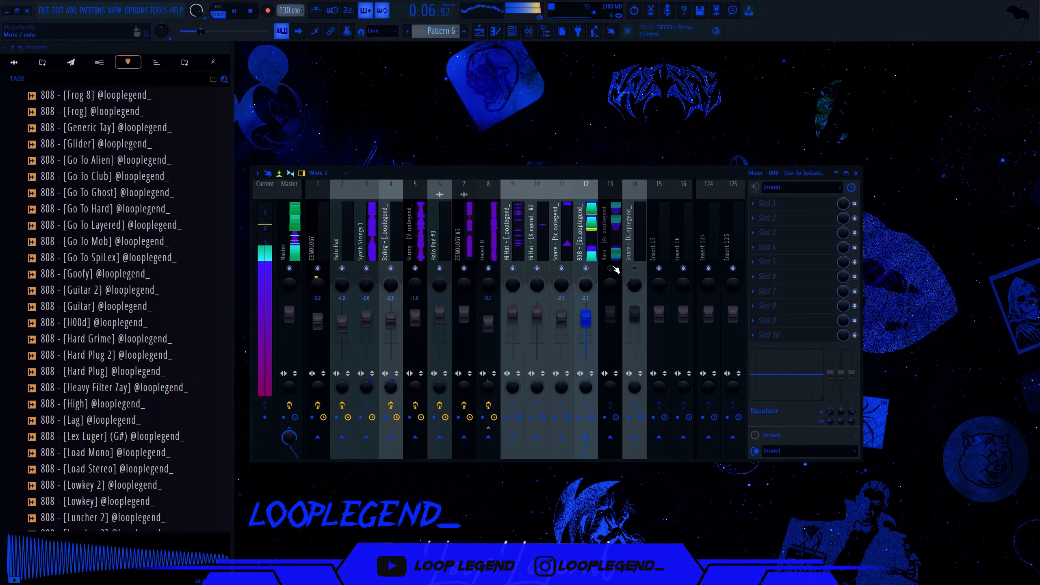
Step: Transpose the 808 - [Go To SpiLex] line up to A5 and A#5 in the piano roll
scroll(619, 328, "down", 4)
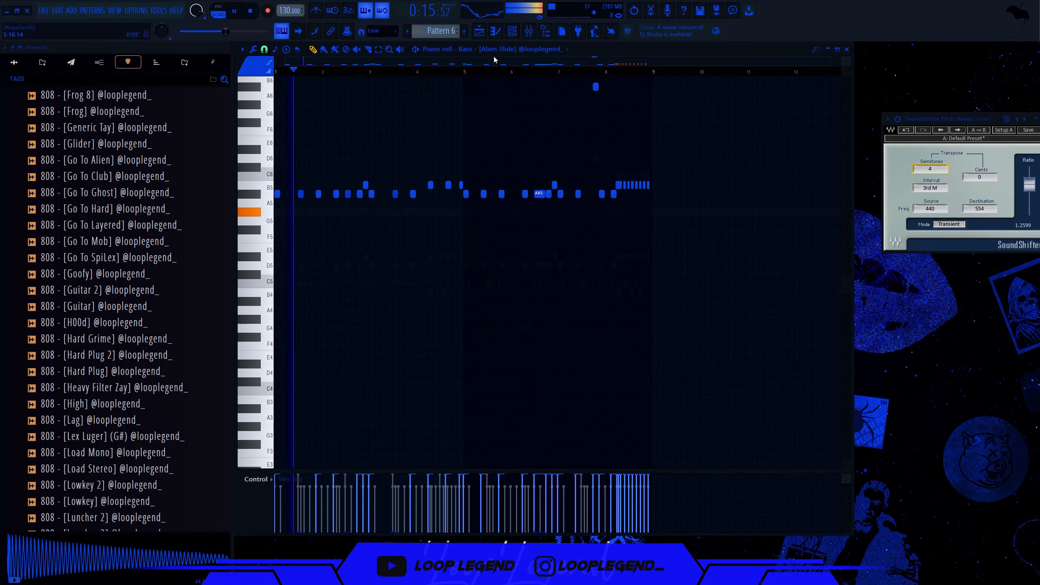
scroll(498, 53, "up", 1)
key("shift+Up")
key("shift+Up")
key("shift+Up")
key("shift+Up")
key("shift+Up")
key("shift+Up")
key("shift+Up")
key("shift+Up")
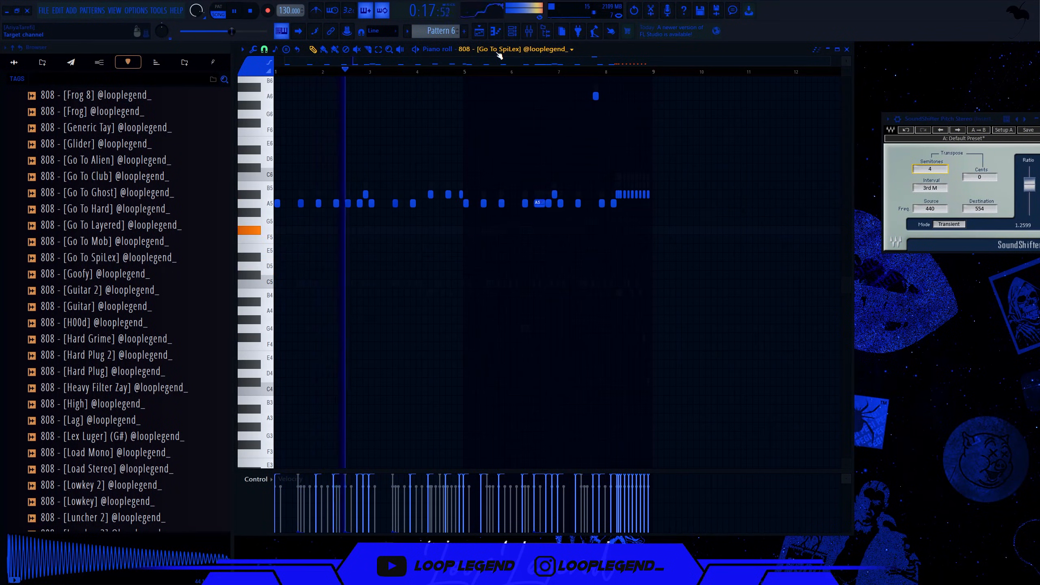
scroll(500, 53, "down", 1)
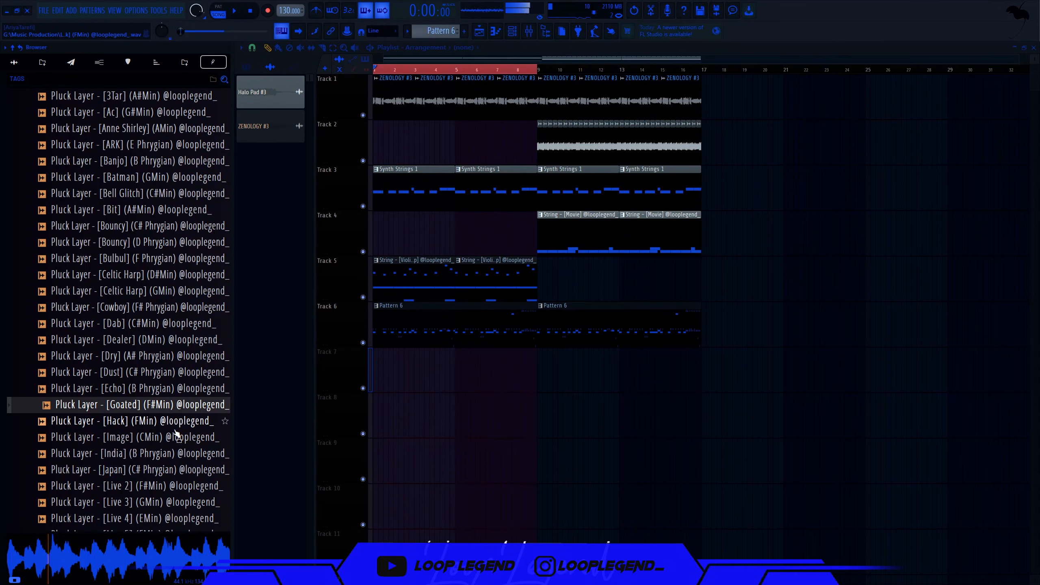
Step: Audition pluck layers in the sample browser and place Pluck Layer - [India] (B Phrygian) at bar 1 on Track 7
left_click(175, 436)
left_click(165, 453)
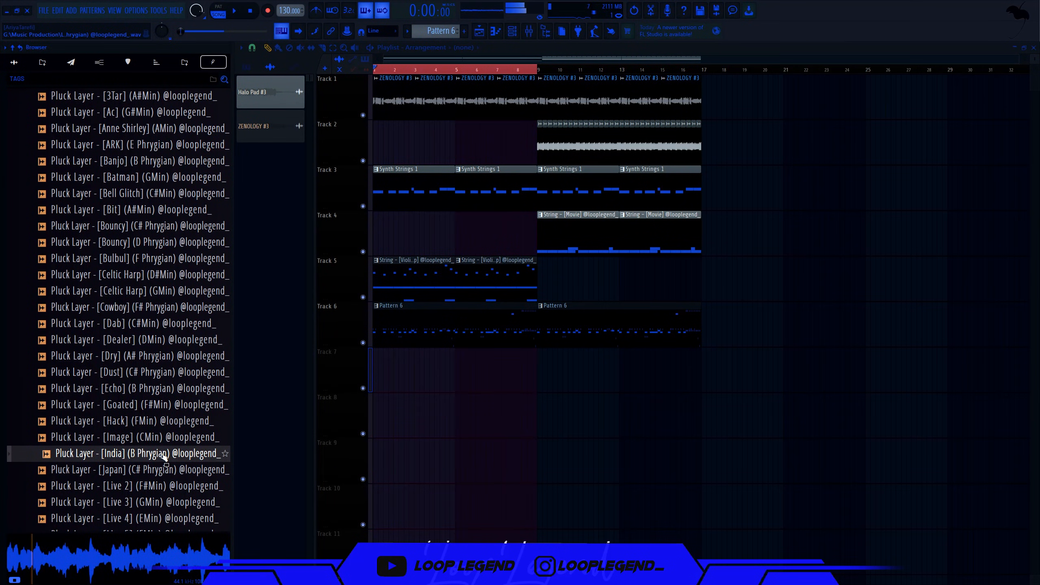
left_click_drag(165, 453, 409, 371)
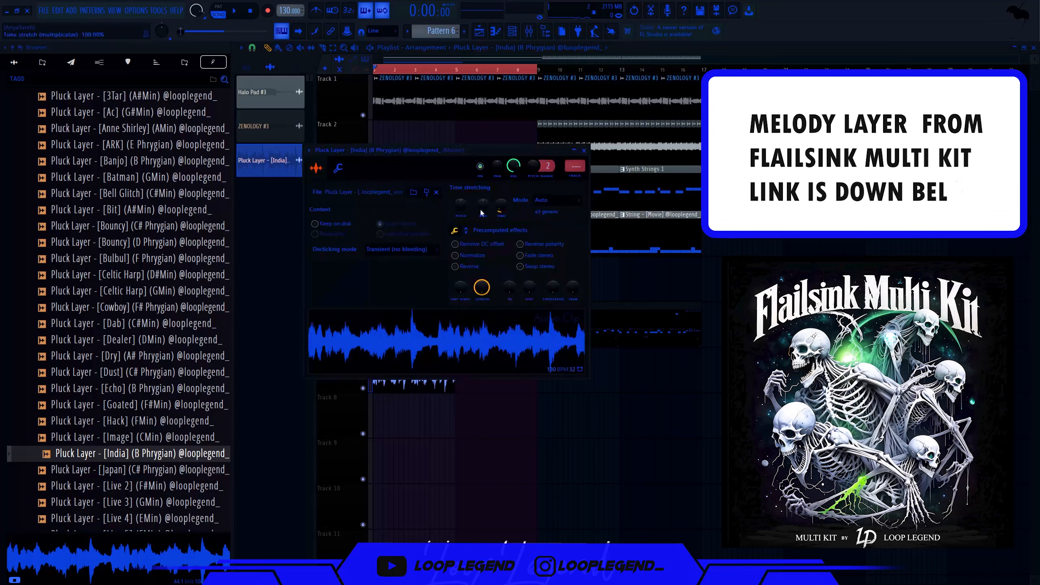
Step: Pitch the Pluck Layer - [India] sample down by 100 cents and lower its channel volume to about -5.6 dB
scroll(466, 205, "down", 1)
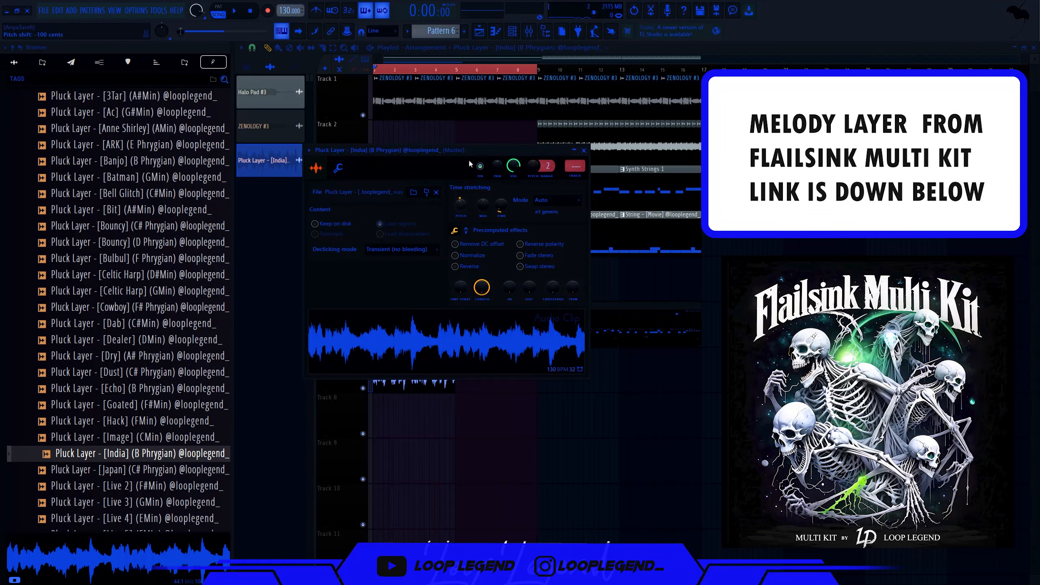
left_click(237, 11)
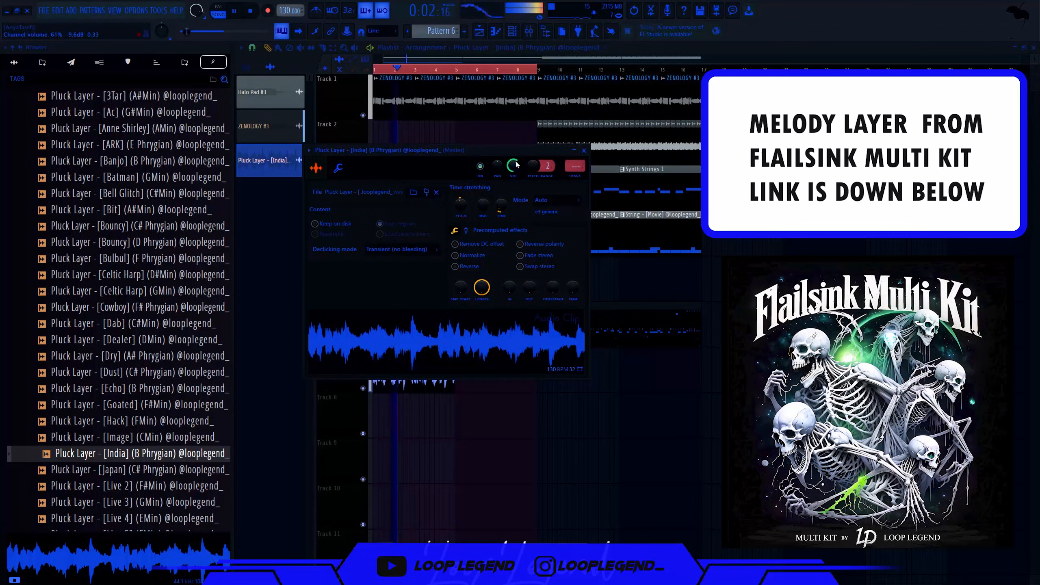
Step: Slice the pluck clip after its first bar, move that slice to Track 9 and shift the remainder to bar 1
scroll(418, 256, "up", 3)
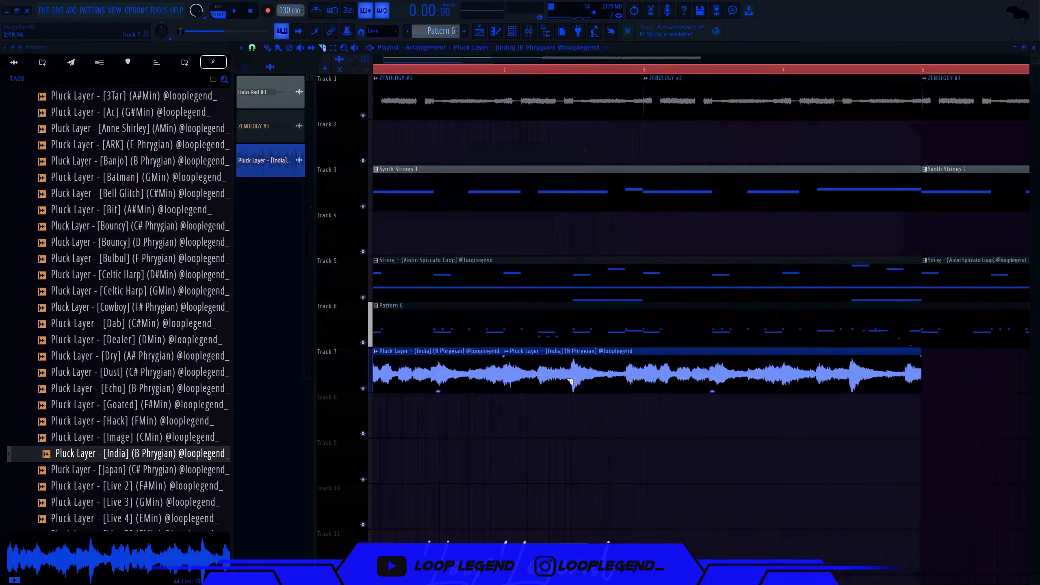
scroll(434, 377, "down", 2)
left_click_drag(418, 373, 559, 464)
left_click_drag(512, 373, 452, 373)
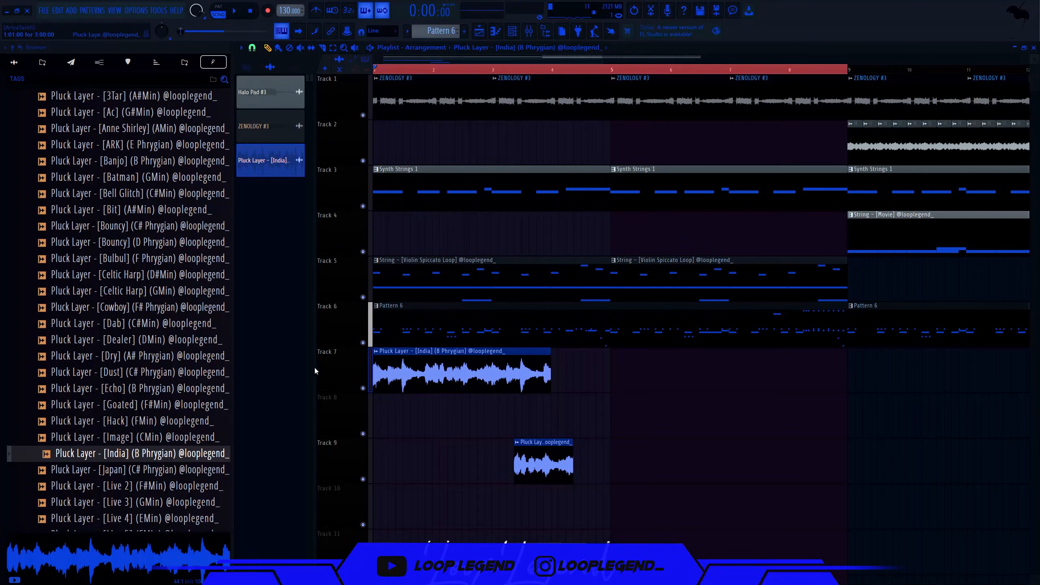
Step: Mute Track 6 and play the arrangement to hear the pluck slices without the drums
left_click(363, 342)
key("space")
scroll(507, 378, "up", 3)
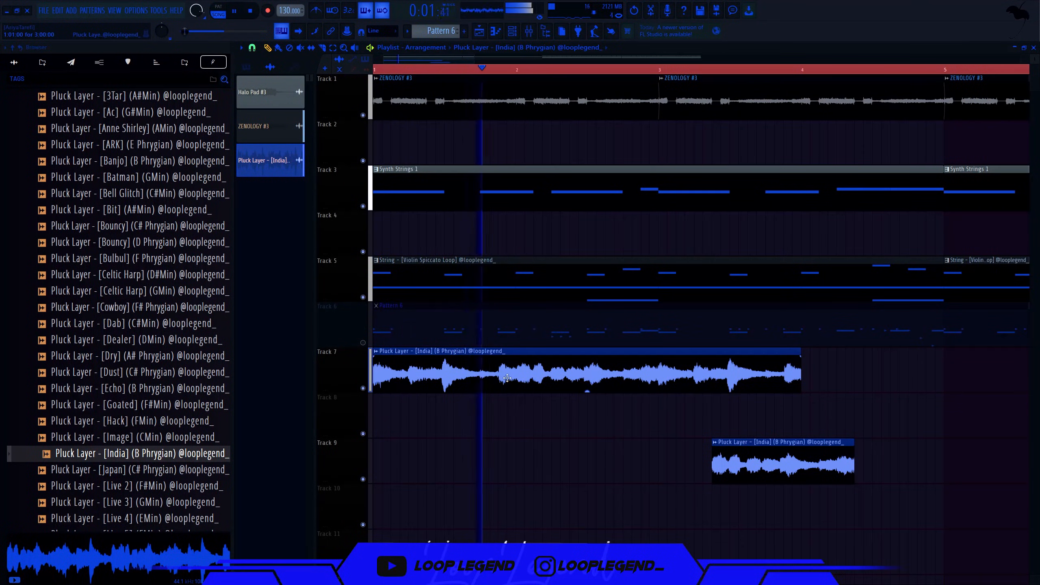
Step: Make the pluck slice on Track 8 unique and extend it to bar 4
right_click(489, 402)
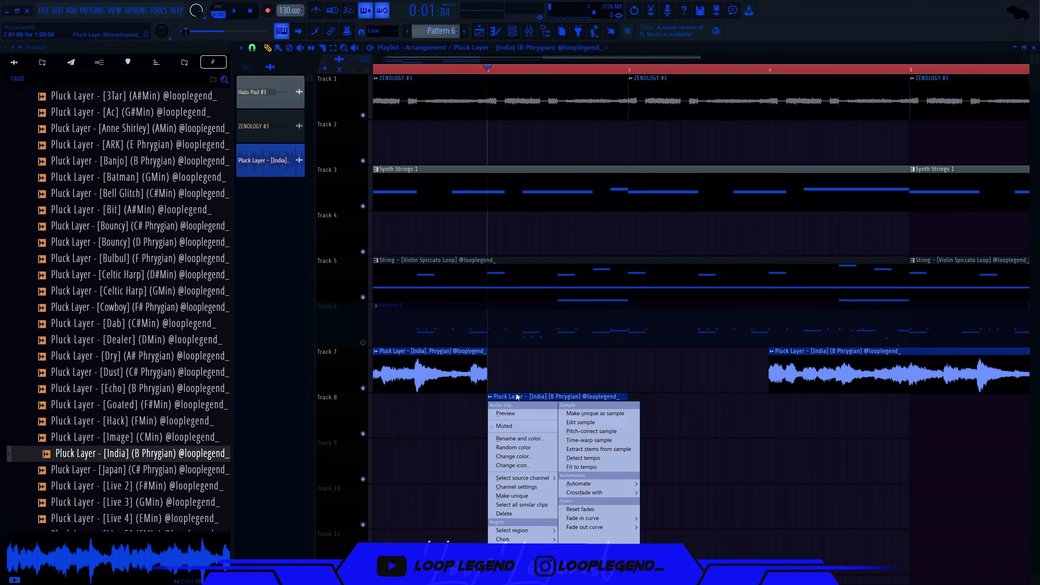
left_click(512, 495)
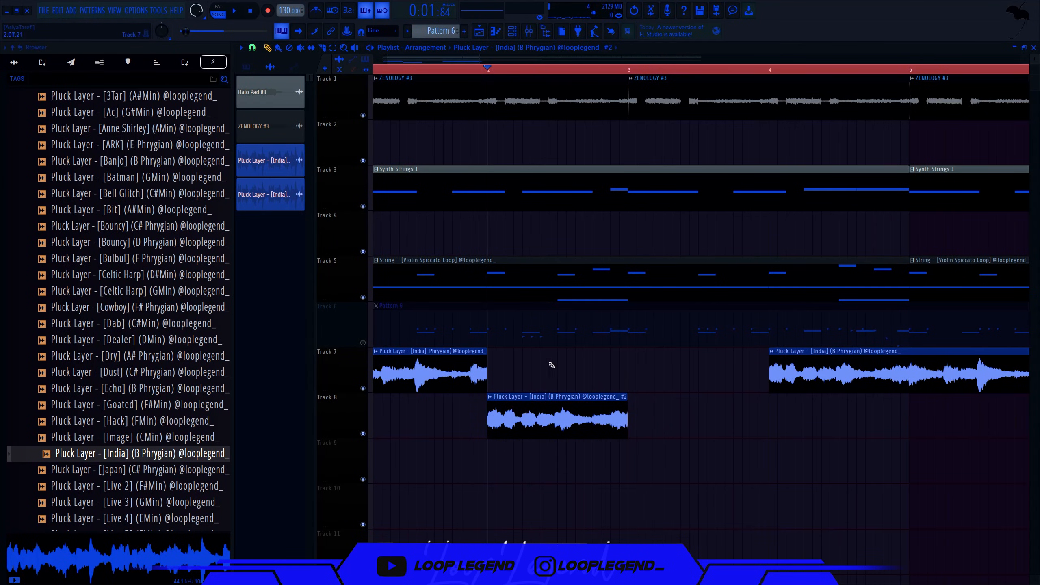
left_click_drag(628, 402, 770, 402)
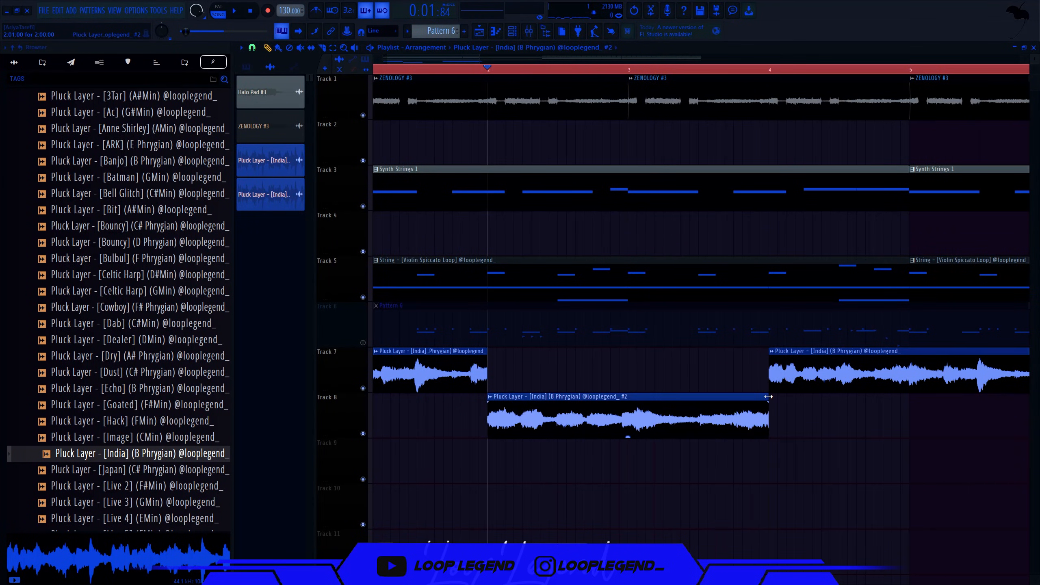
Step: Play the arrangement from the start to check how the Track 7 and Track 8 pluck slices fit together
key("space")
scroll(650, 345, "down", 2)
scroll(651, 346, "down", 1)
key("space")
left_click_drag(486, 70, 3, 135)
key("space")
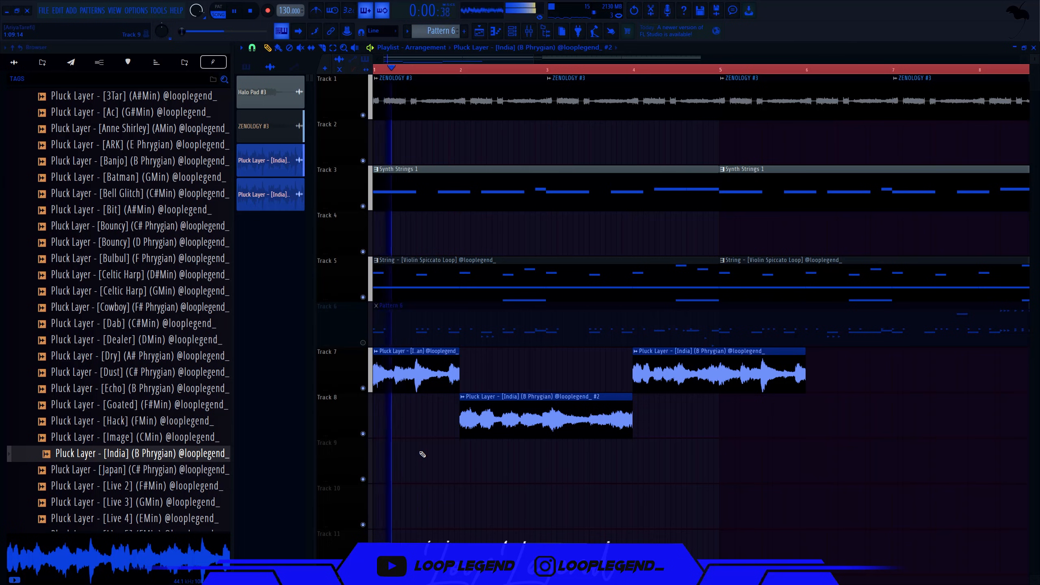
scroll(411, 445, "up", 2)
scroll(410, 444, "up", 2)
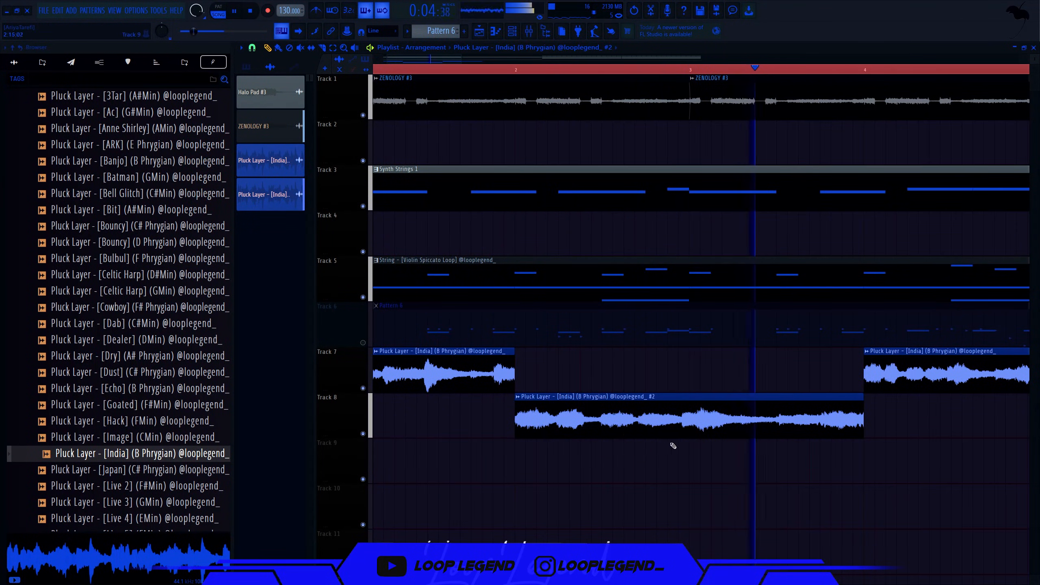
Step: Shift the Track 8 pluck clip back to bar 1 and cut away its first bar so it starts at bar 2
left_click_drag(710, 409, 533, 409)
key("space")
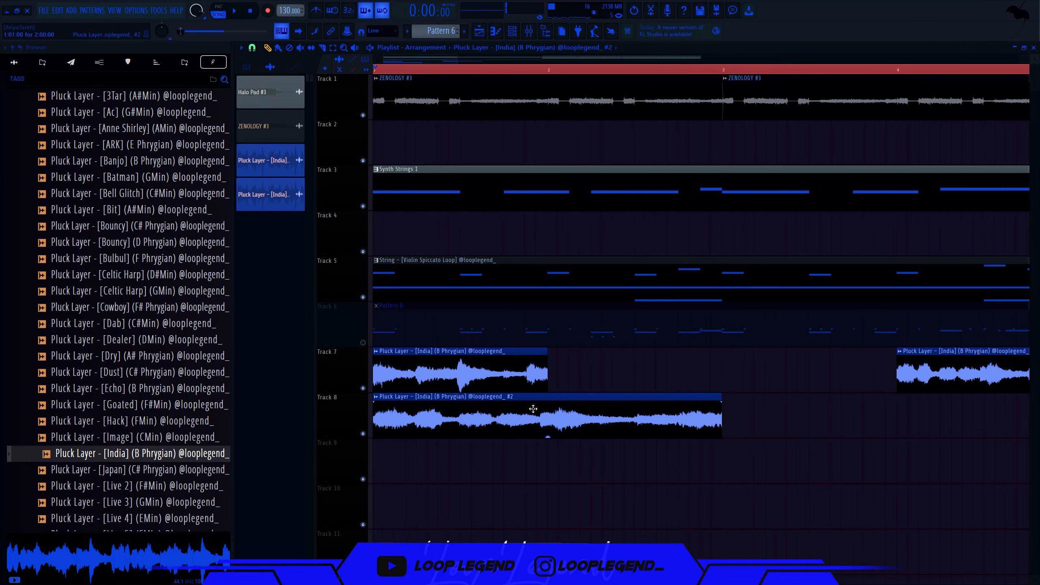
left_click(550, 411)
right_click(504, 403)
Step: Unmute Track 6 and play the pluck slices together with the drums
left_click(363, 343)
key("space")
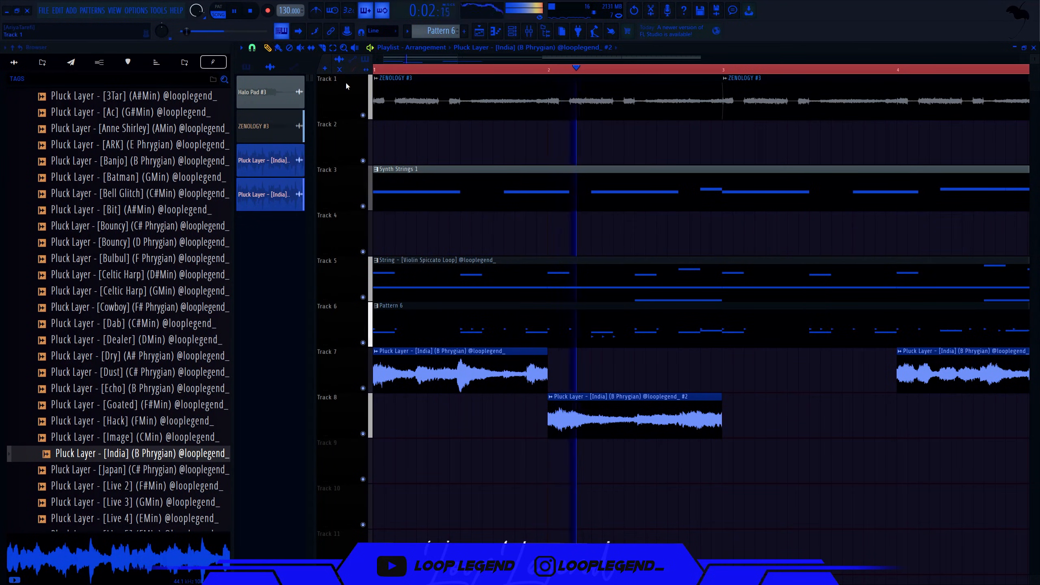
Step: Duplicate the two one-bar pluck clips into bars 3 and 4 and delete the leftover long clip on Track 7
scroll(641, 406, "down", 2)
left_click_drag(628, 369, 200, 555)
key("ctrl+b")
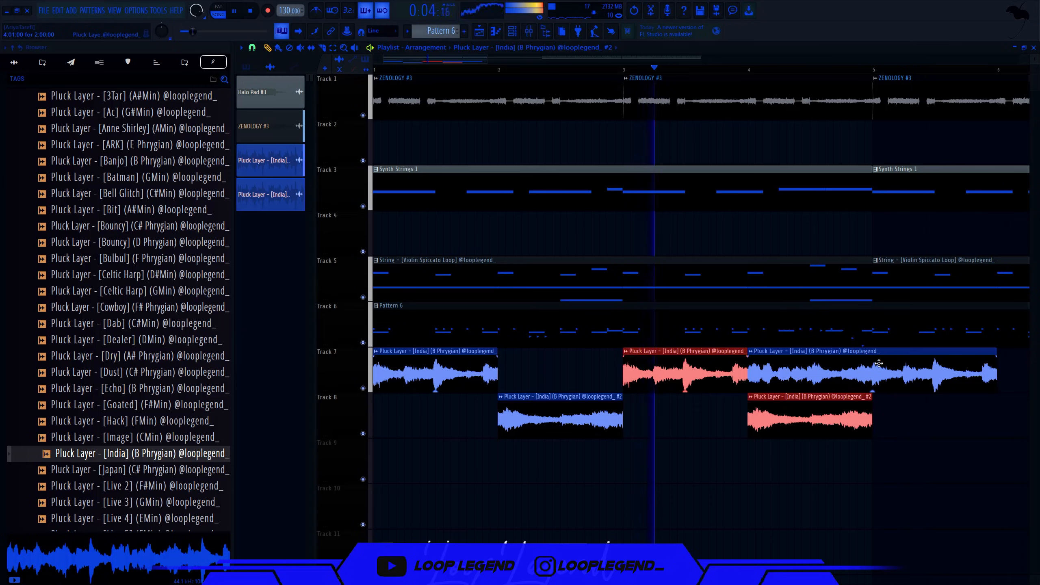
right_click(877, 364)
scroll(805, 379, "down", 2)
Step: Select the four pluck clips on Tracks 7 and 8 and set the playback loop to bars 1 through 4
left_click_drag(755, 371, 327, 569)
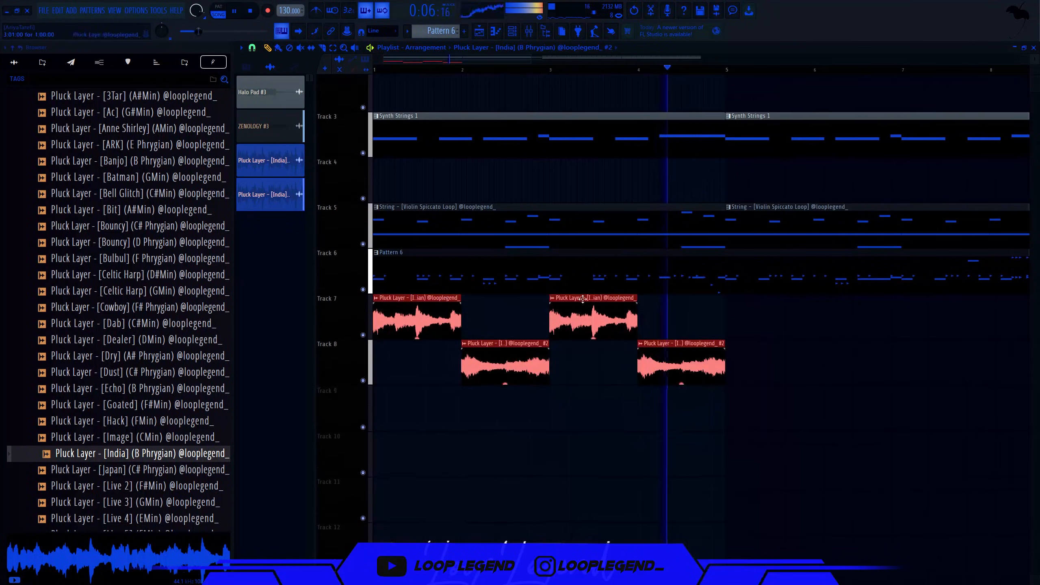
left_click_drag(727, 70, 360, 102)
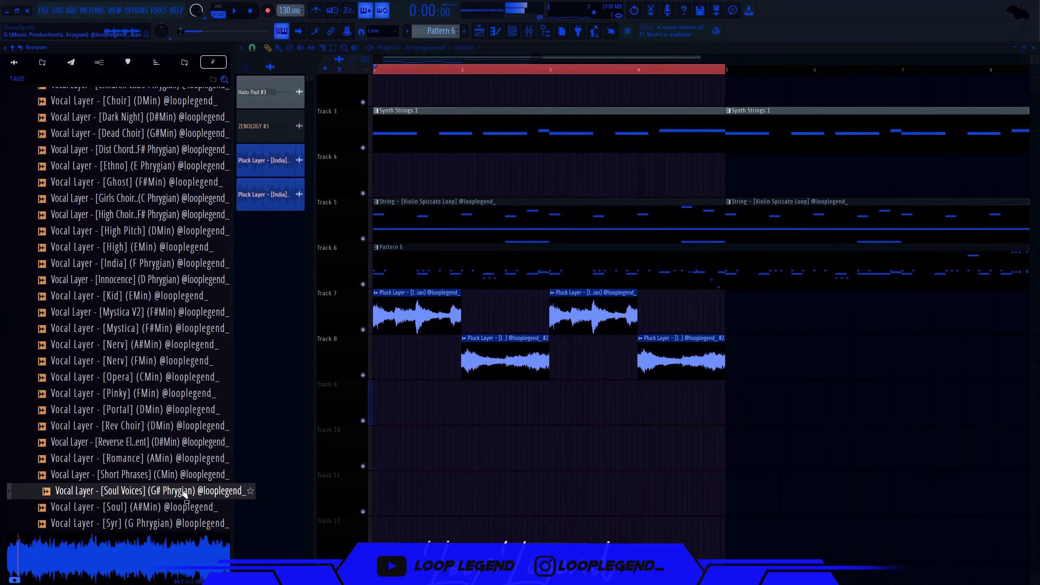
Step: Place Vocal Layer - [Soul Voices] (G# Phrygian) at bar 1 on Track 9 and lower its channel volume to about -10.9 dB
scroll(187, 493, "down", 2)
left_click(192, 410)
left_click_drag(198, 395, 429, 406)
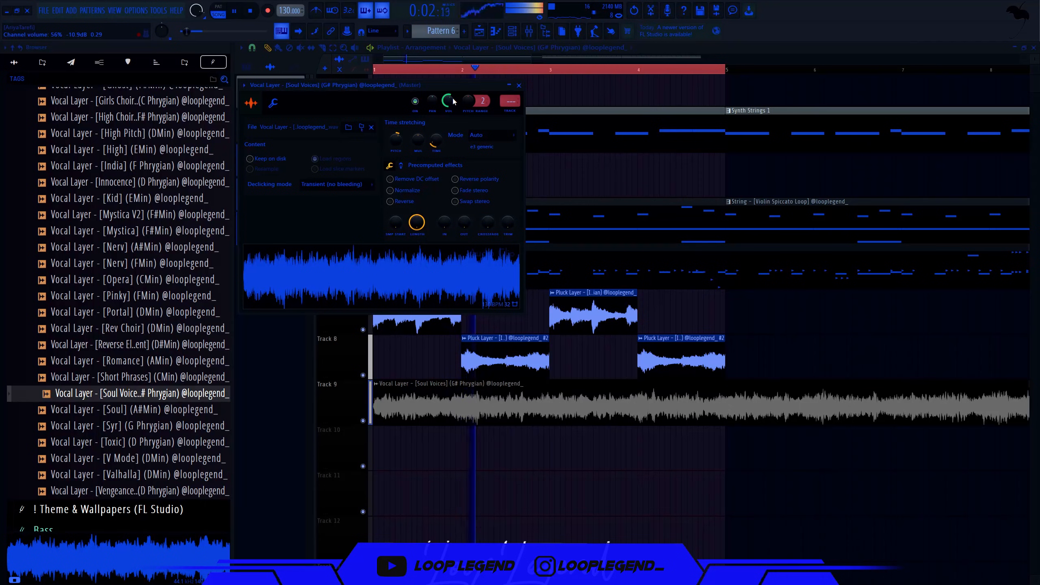
left_click(519, 86)
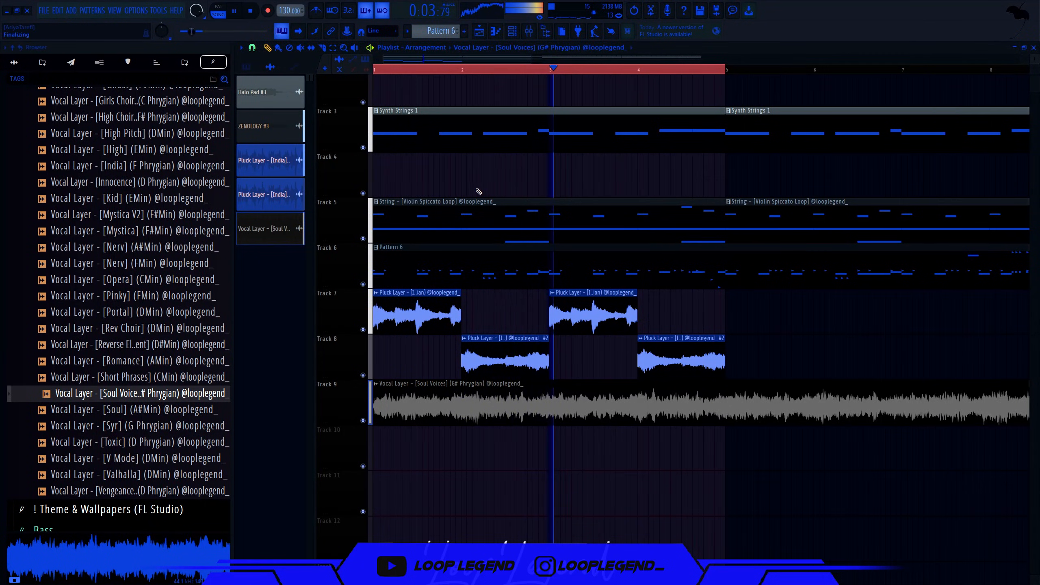
Step: Reverse the Vocal Layer - [Soul Voices] sample in its channel settings
scroll(475, 193, "down", 3)
double_click(439, 386)
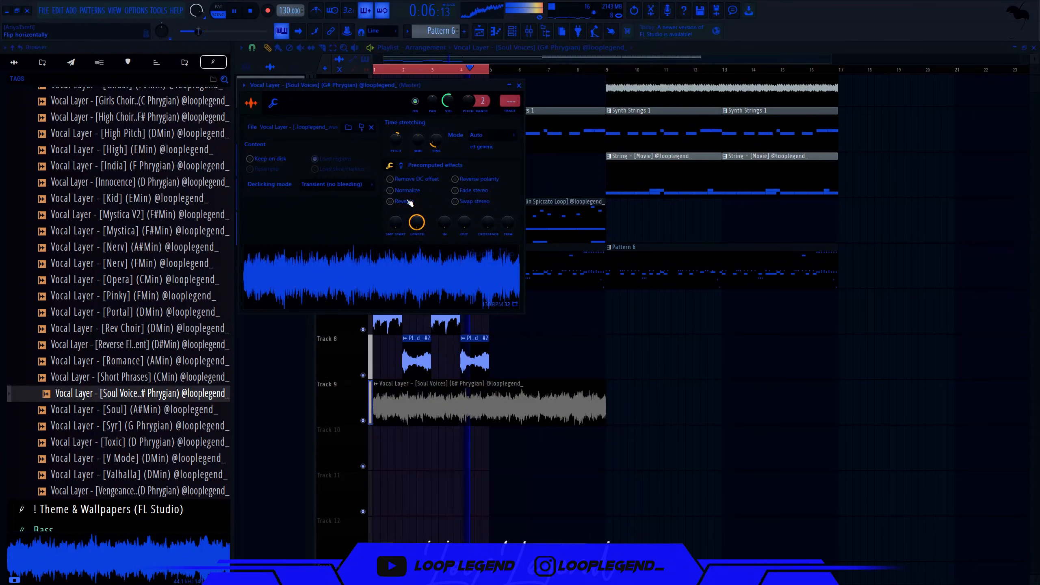
left_click(391, 202)
left_click(519, 85)
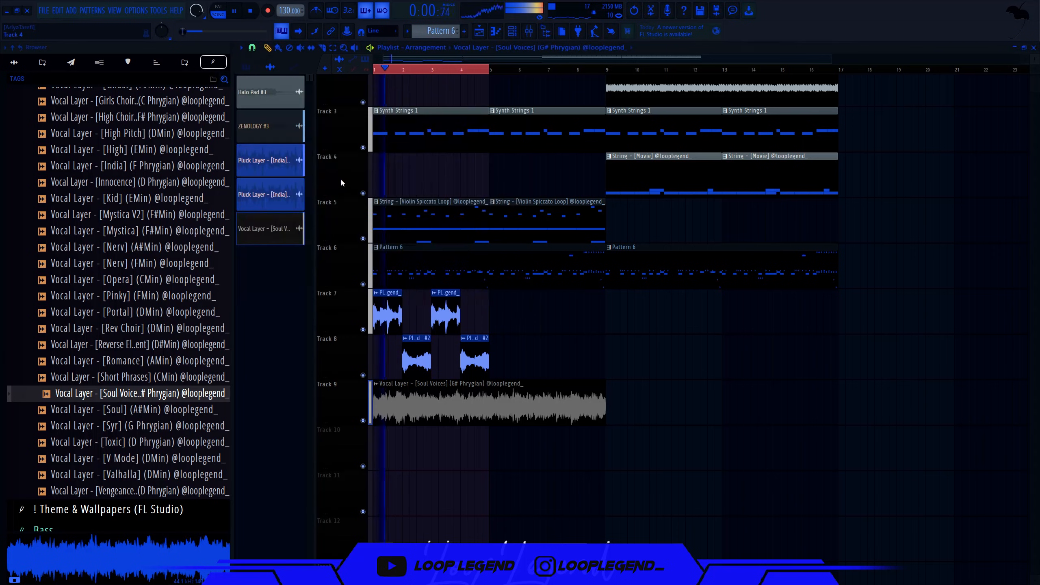
right_click(279, 237)
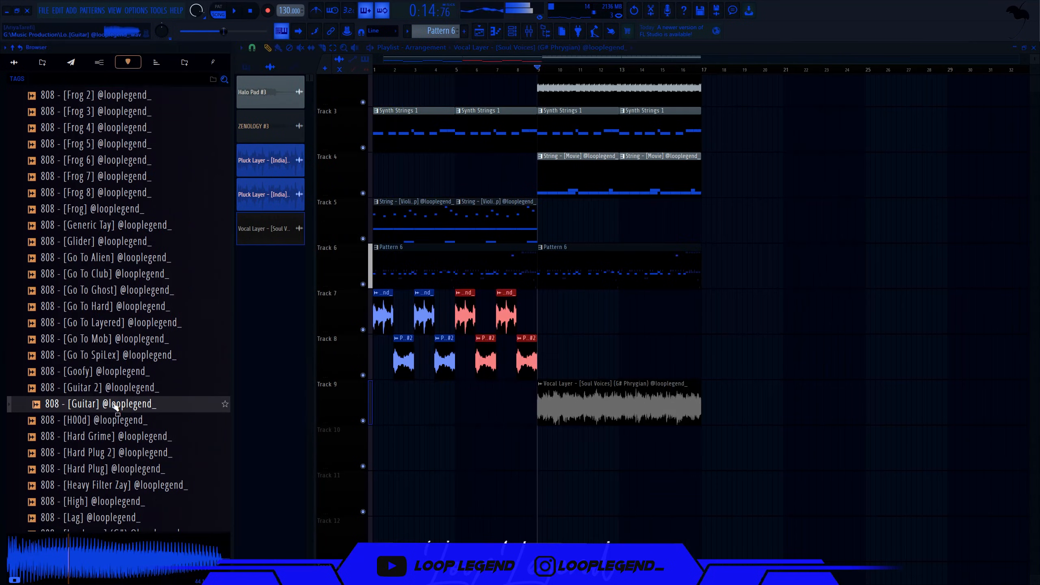
Step: Load 808 - [Guitar] into a new channel and show the channel rack during playback from just before bar 9
right_click(115, 403)
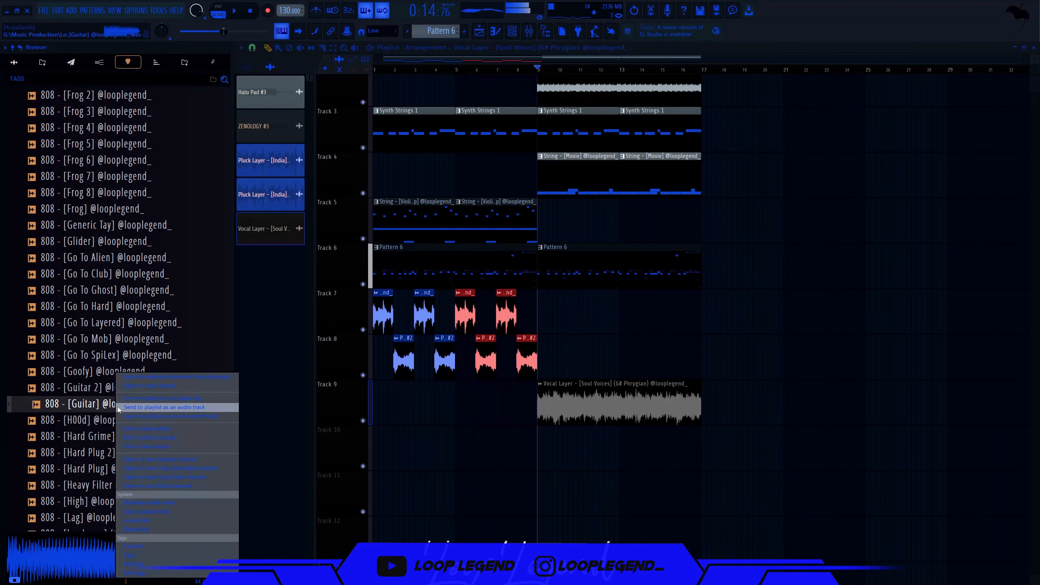
left_click(159, 387)
left_click(534, 79)
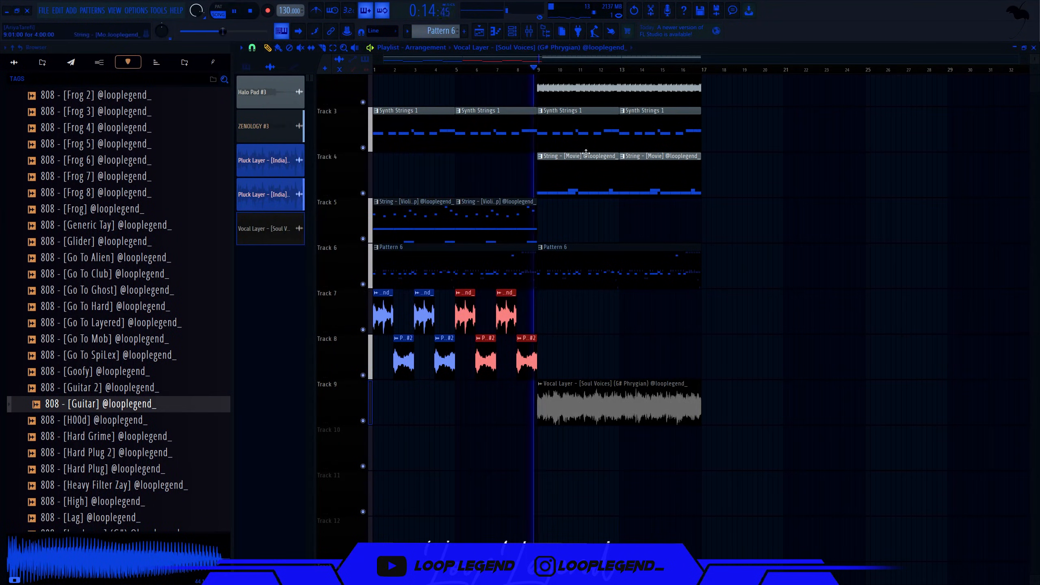
key("space")
key("F6")
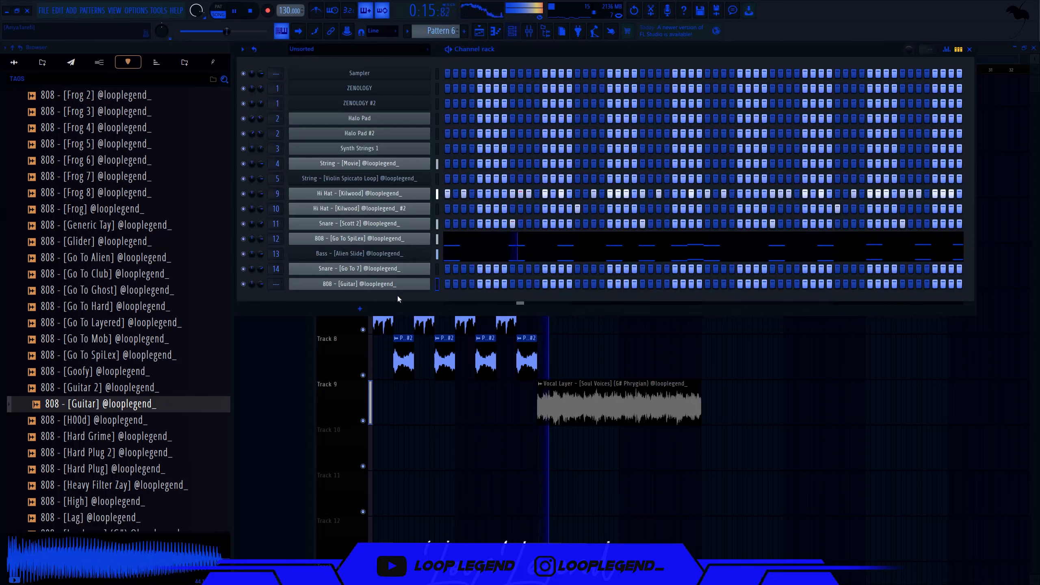
right_click(392, 284)
left_click(391, 287)
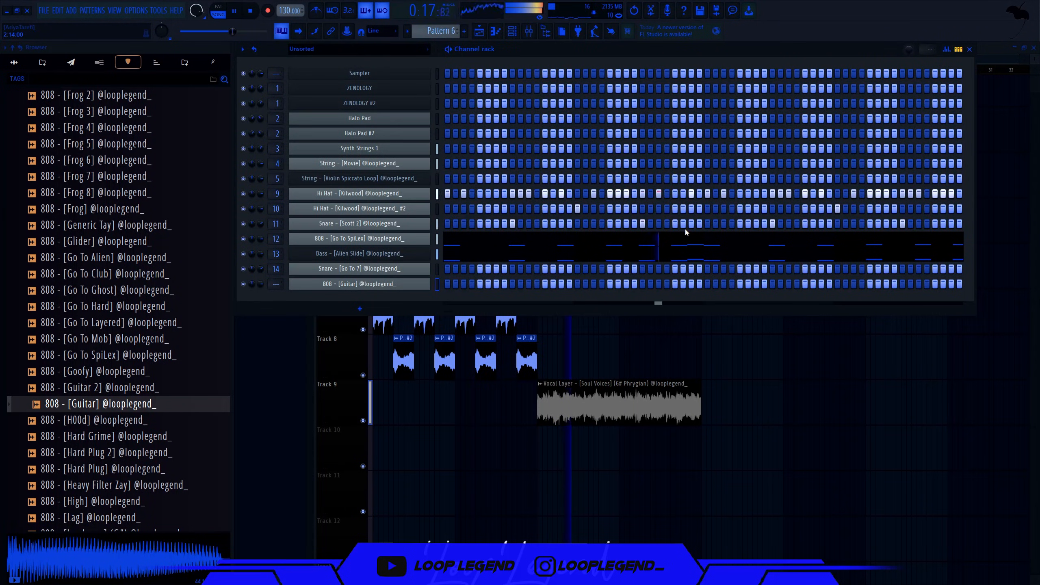
left_click(838, 284)
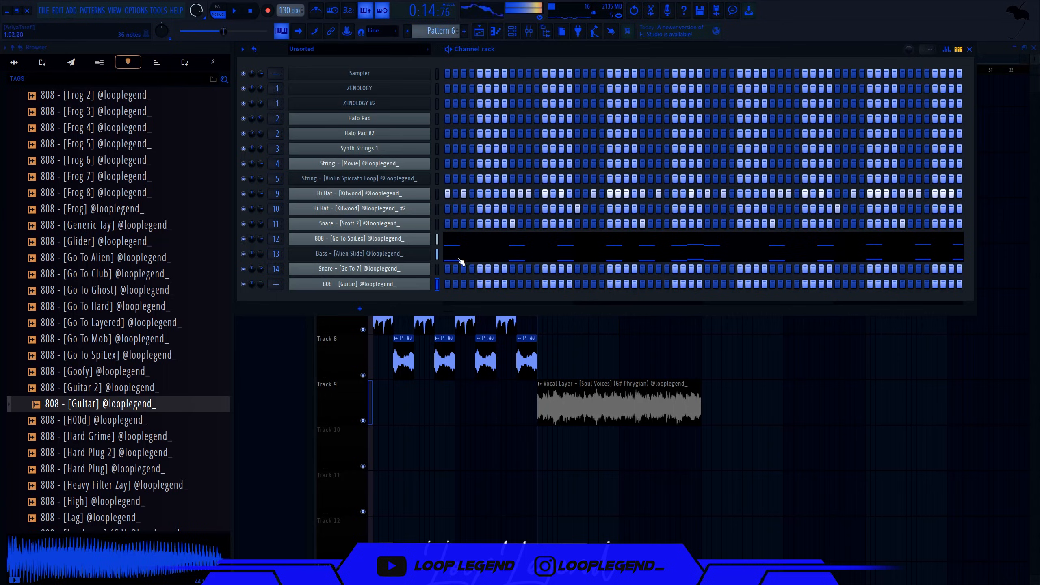
Step: Cut the neighbouring A#4 and B4 notes around bar 4 from the 808 - [Go To SpiLex] piano roll
left_click(440, 245)
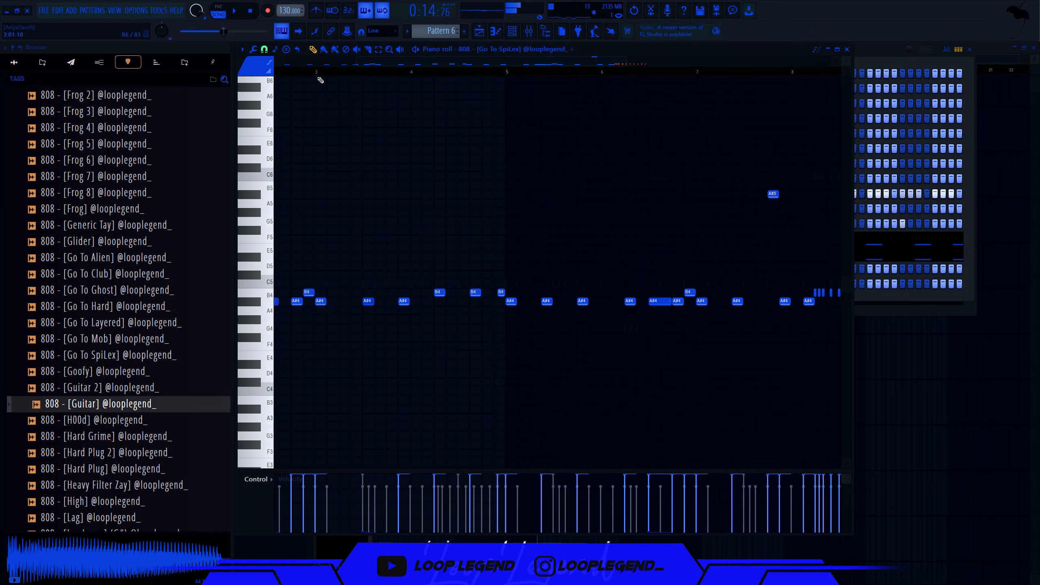
scroll(319, 79, "up", 2)
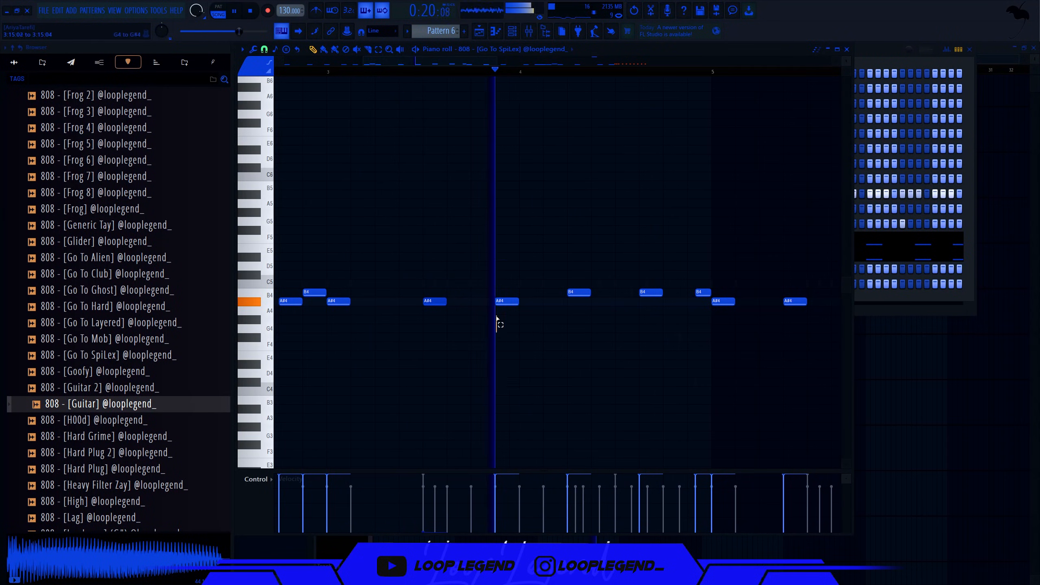
left_click_drag(497, 331, 595, 187)
key("ctrl+x")
key("space")
Step: Paste the cut A#4 and B4 notes into 808 - [Guitar] at their original positions around bar 4 and open that channel
left_click(547, 49)
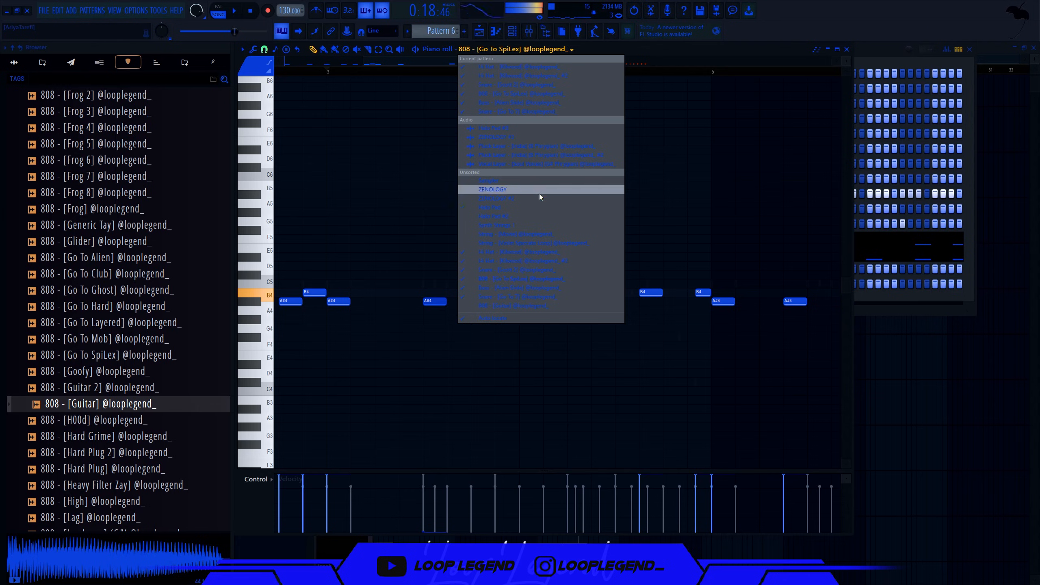
left_click(523, 306)
key("ctrl+v")
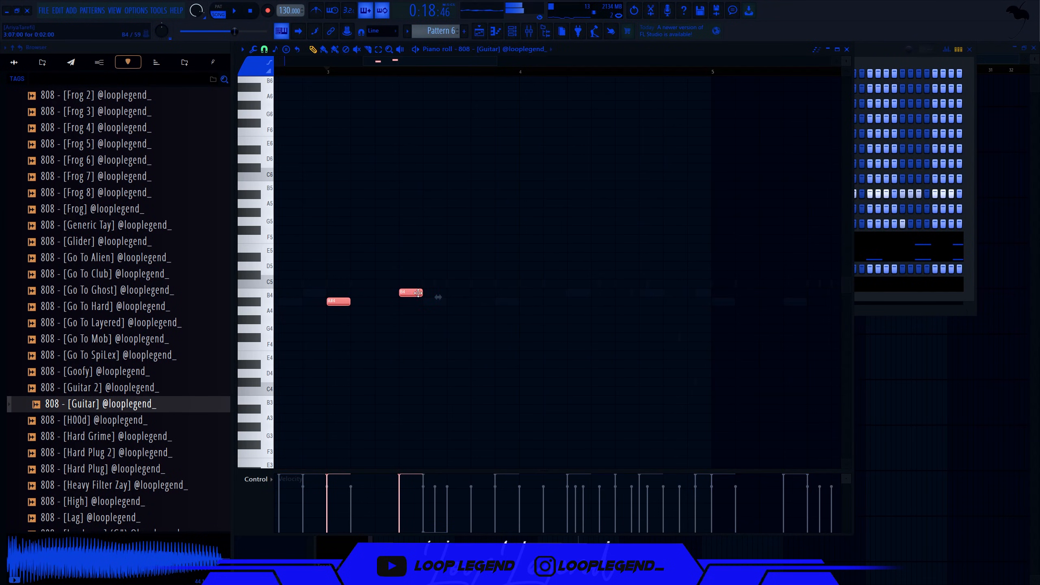
key("space")
left_click_drag(418, 293, 584, 290)
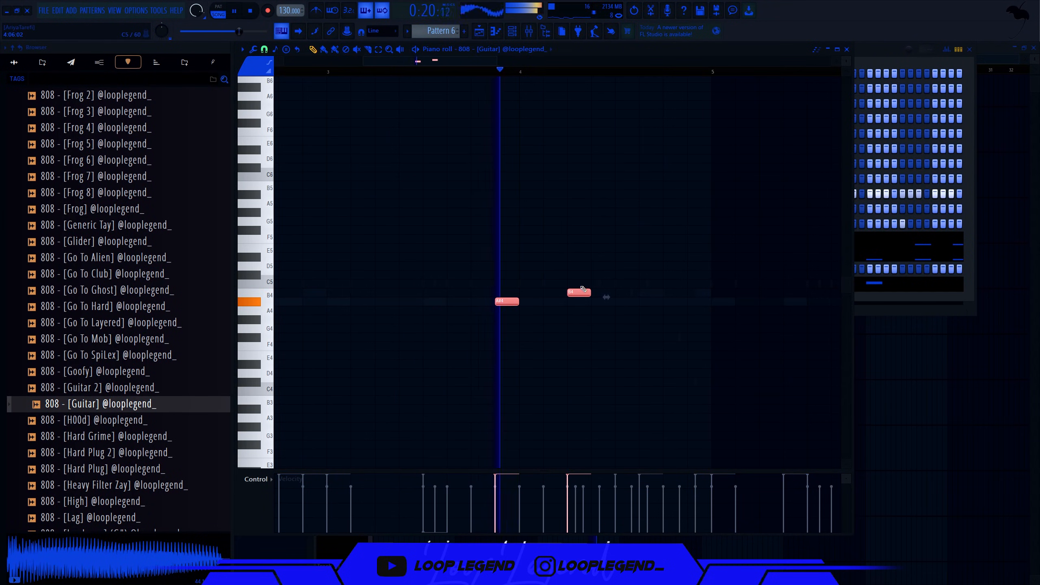
key("F6")
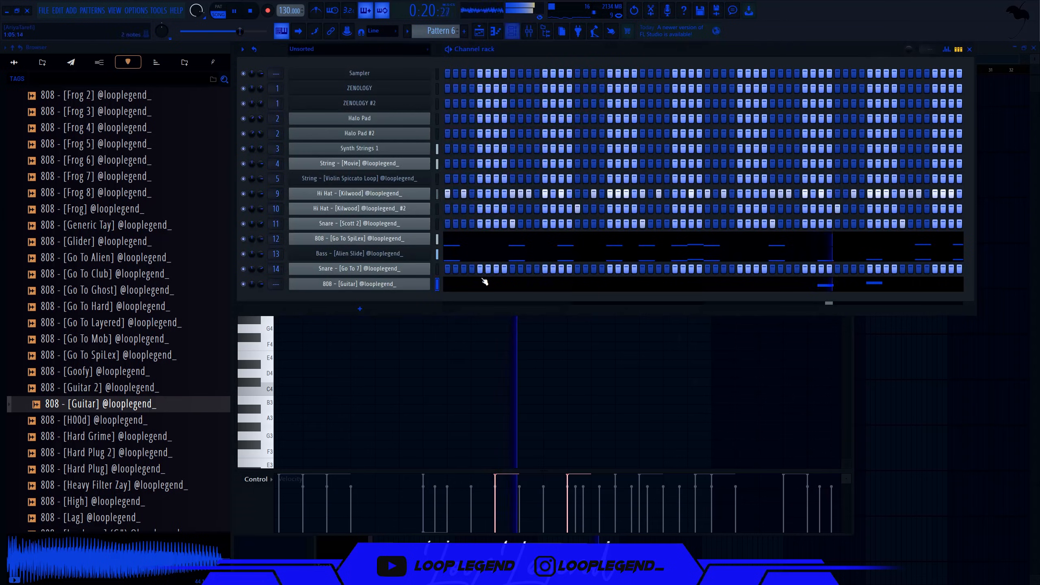
left_click(360, 284)
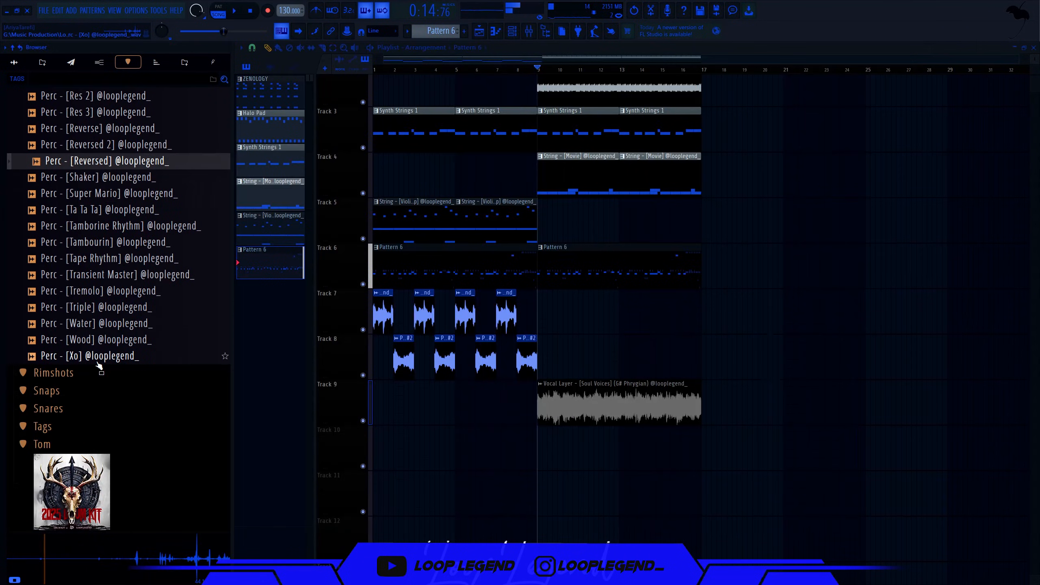
Step: Audition the neighbouring percussion samples and load Perc - [Ta Ta Ta] into a new channel
key("Up")
left_click(100, 208)
key("Up")
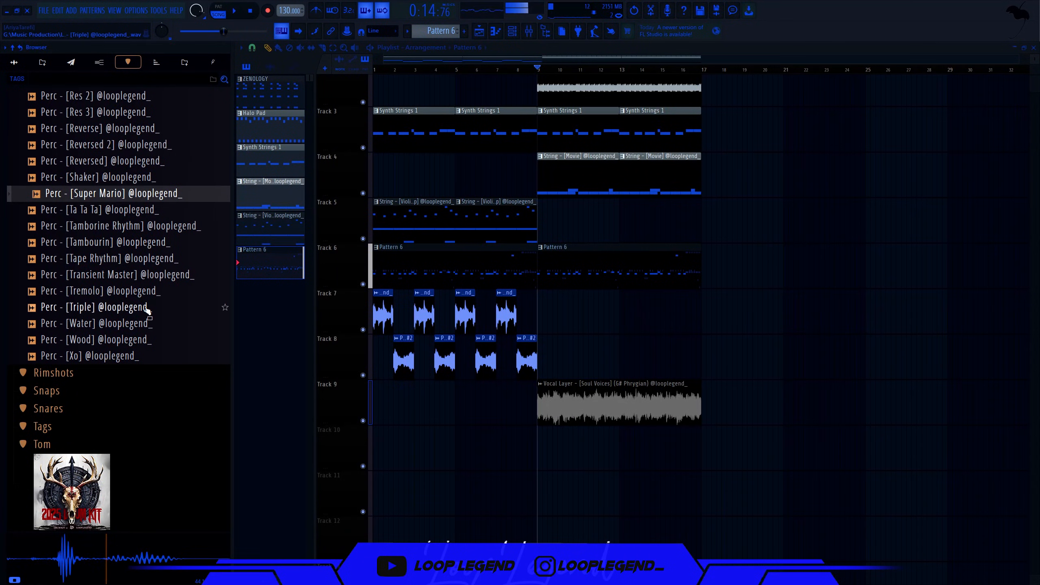
left_click(102, 209)
right_click(102, 209)
left_click(123, 226)
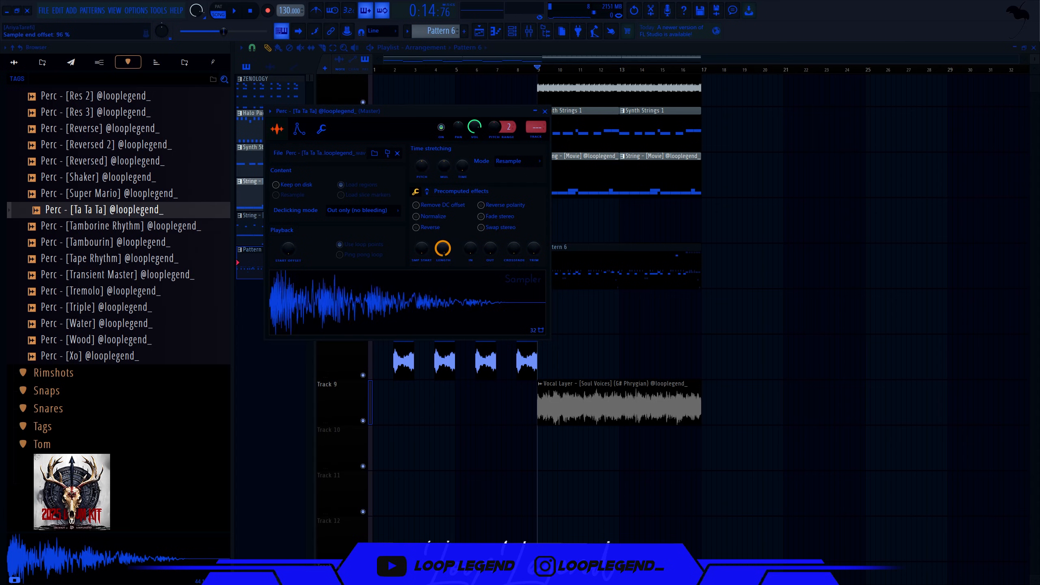
Step: Shorten the Perc - [Ta Ta Ta] sample's length and place its hits on steps 29, 31, 61 and 63 of Pattern 6
mouse_move(443, 248)
left_mouse_down()
mouse_move(439, 282)
mouse_move(443, 267)
left_mouse_up()
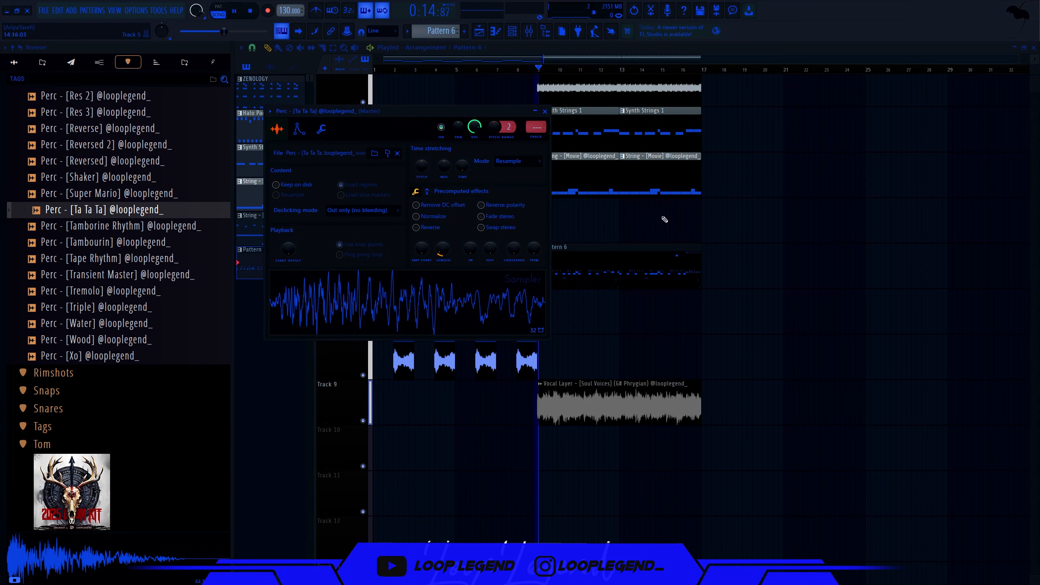
key("F6")
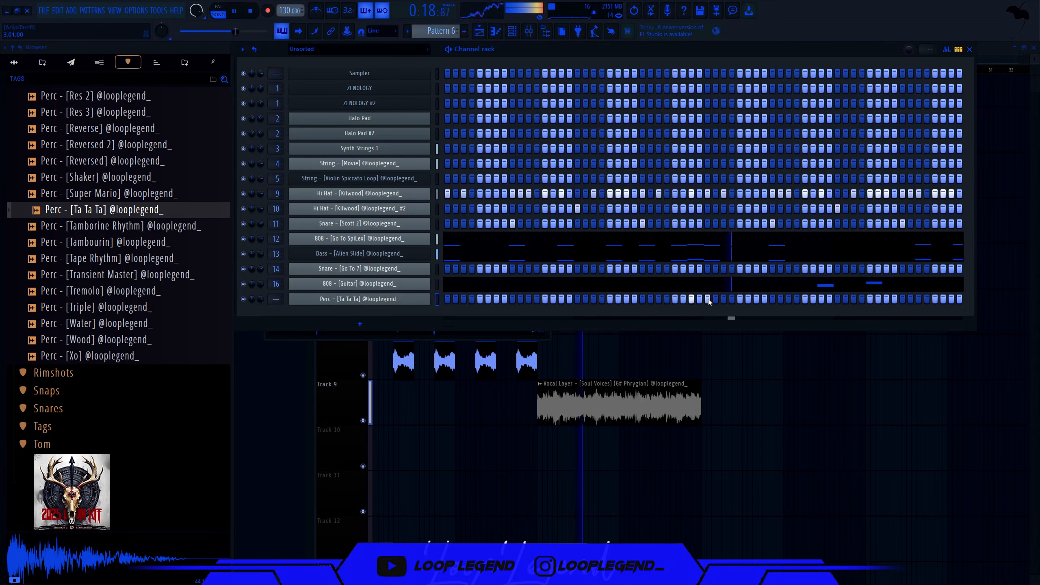
key("F7")
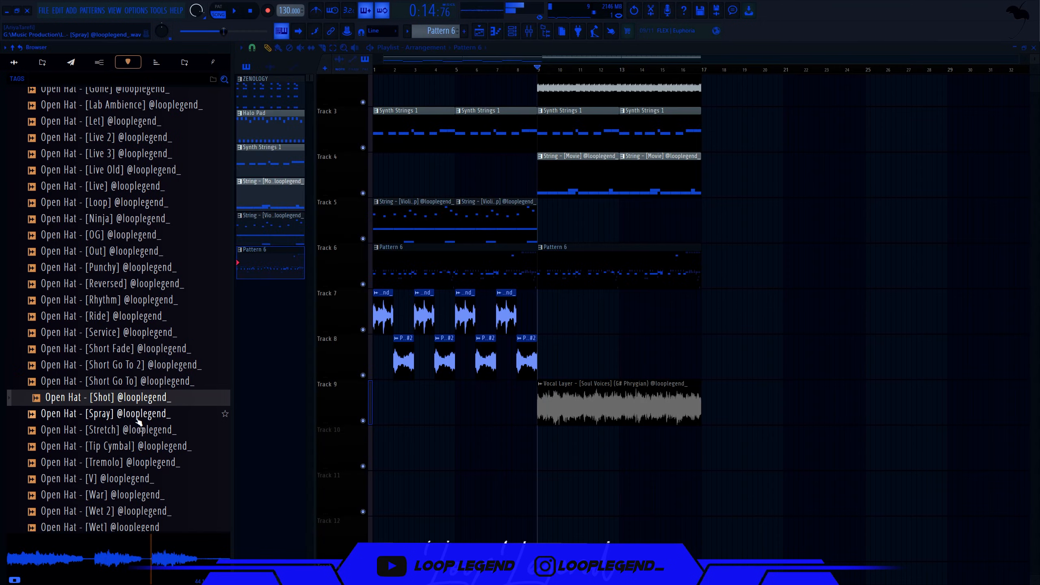
Step: Load Open Hat - [Shot] into a new channel and shorten its sample length to the first hit
left_click(123, 413)
left_click(123, 397)
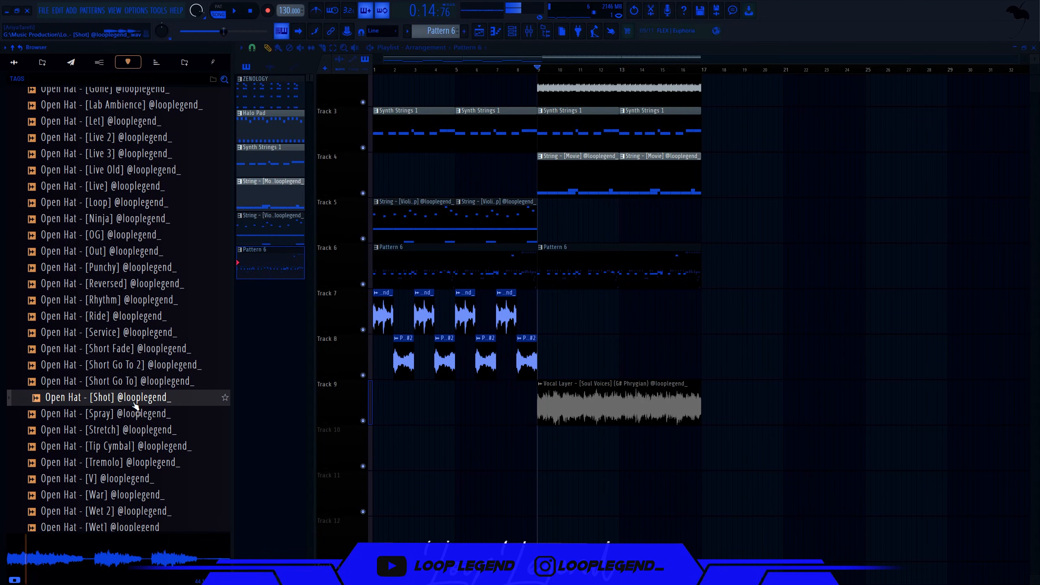
left_click(117, 446)
left_click_drag(117, 397, 151, 386)
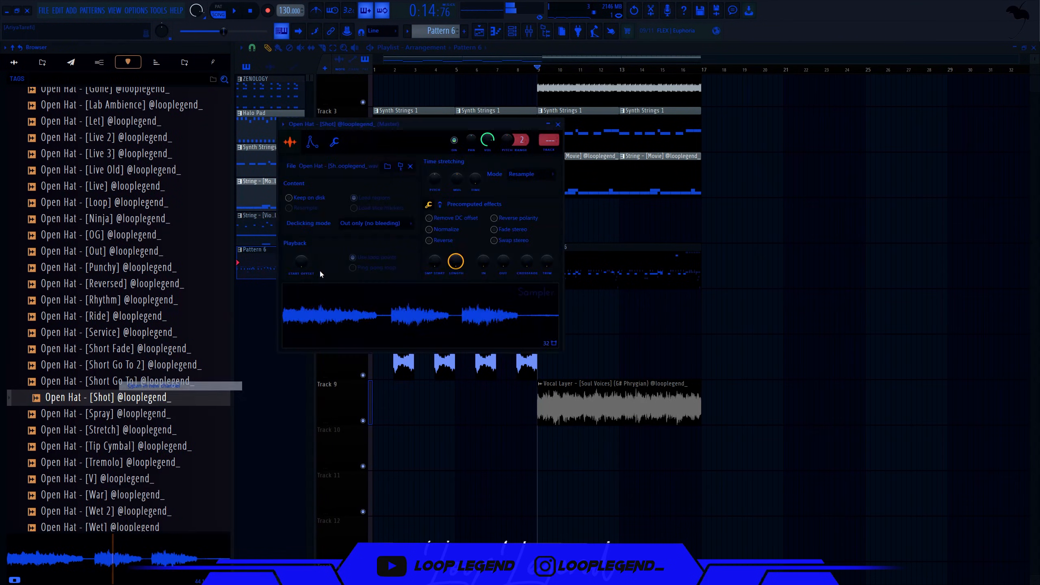
left_click_drag(456, 261, 456, 286)
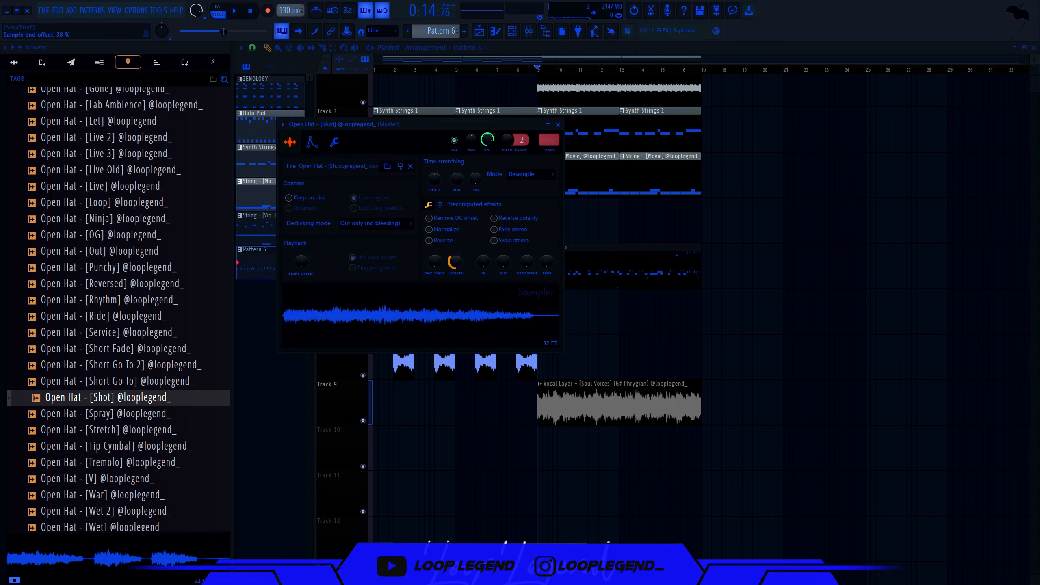
Step: Place an Open Hat - [Shot] note on beat 4 of bar 1 and repeat it every two bars through bar 8
key("F6")
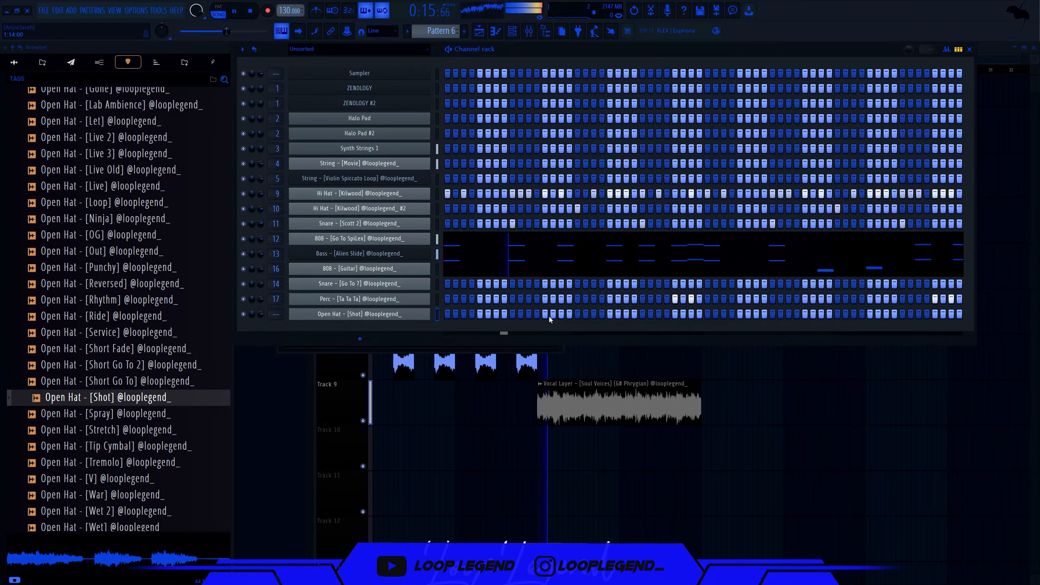
key("F7")
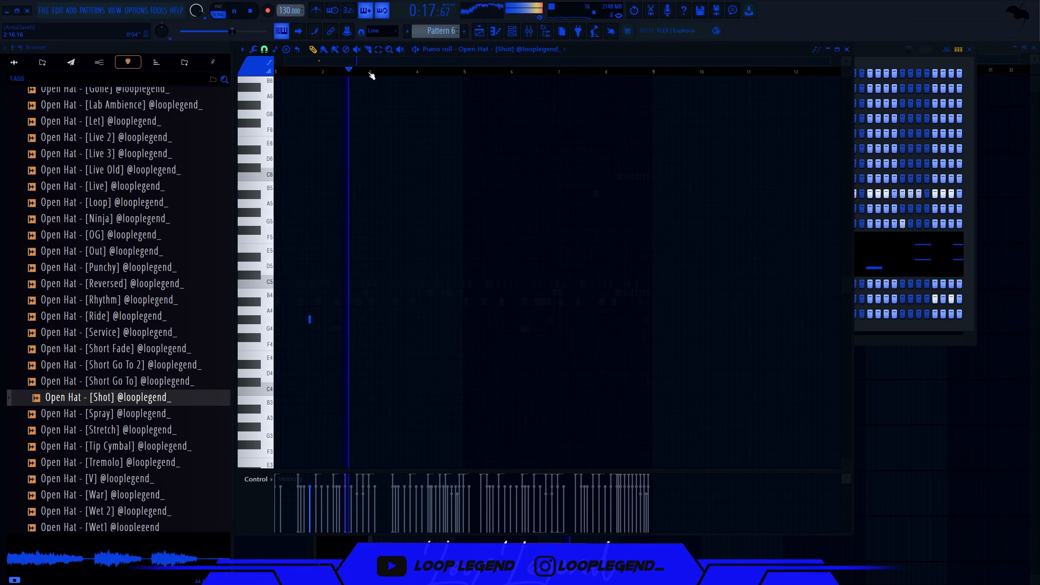
key("ctrl+a")
key("ctrl+b")
key("ctrl+b")
key("ctrl+b")
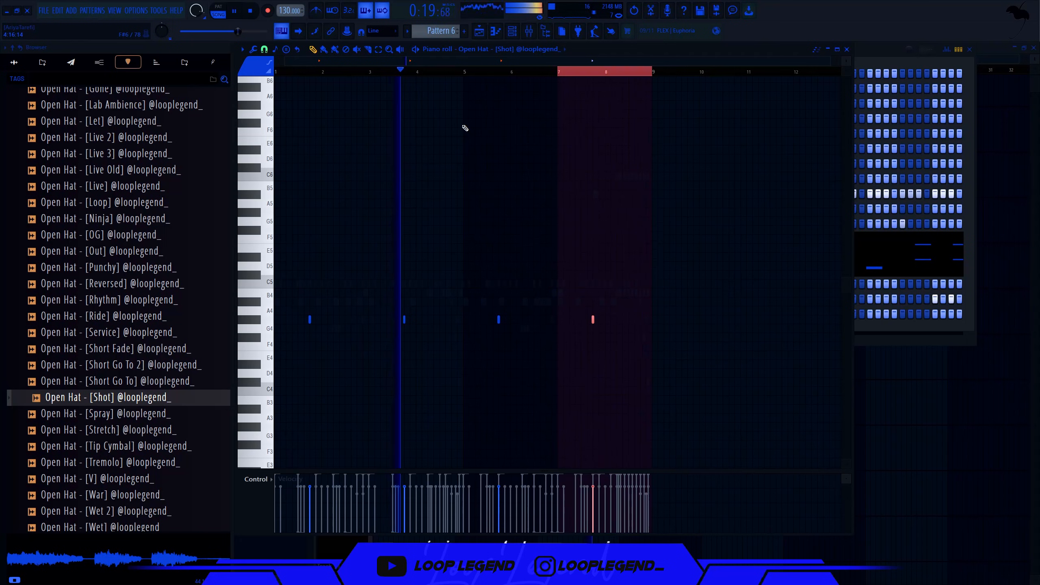
key("ctrl+a")
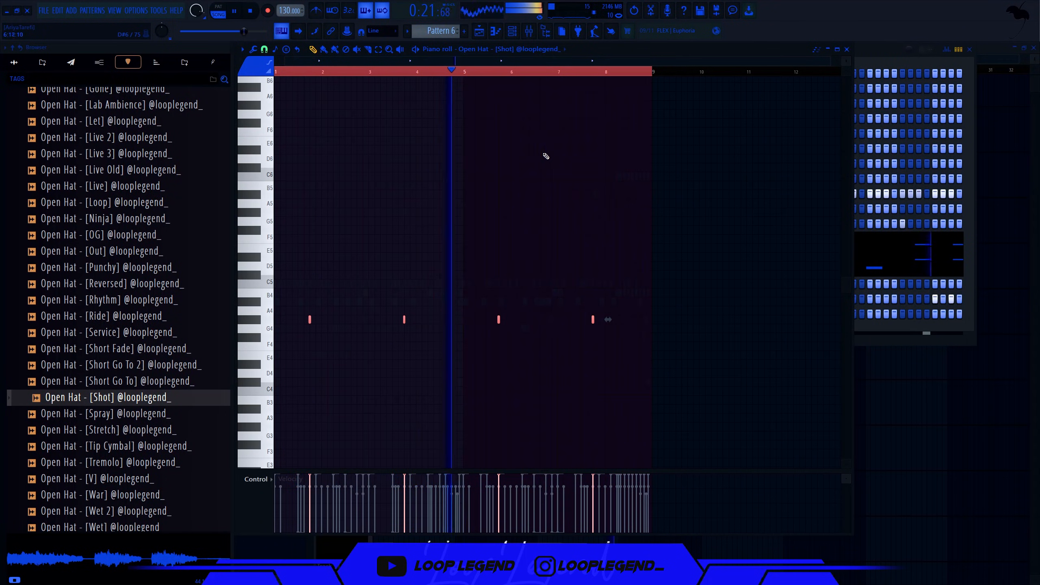
Step: Load Open Hat - [Short Go To] into a new channel and add its hits in bar 2 of Pattern 6
left_click(135, 381)
right_click(136, 381)
left_click(149, 386)
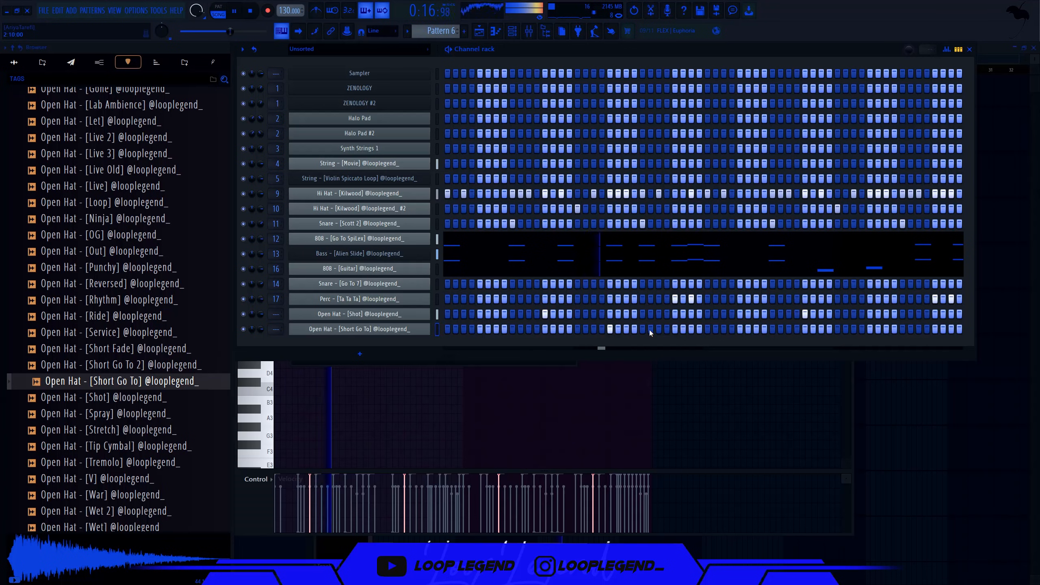
left_click(659, 329)
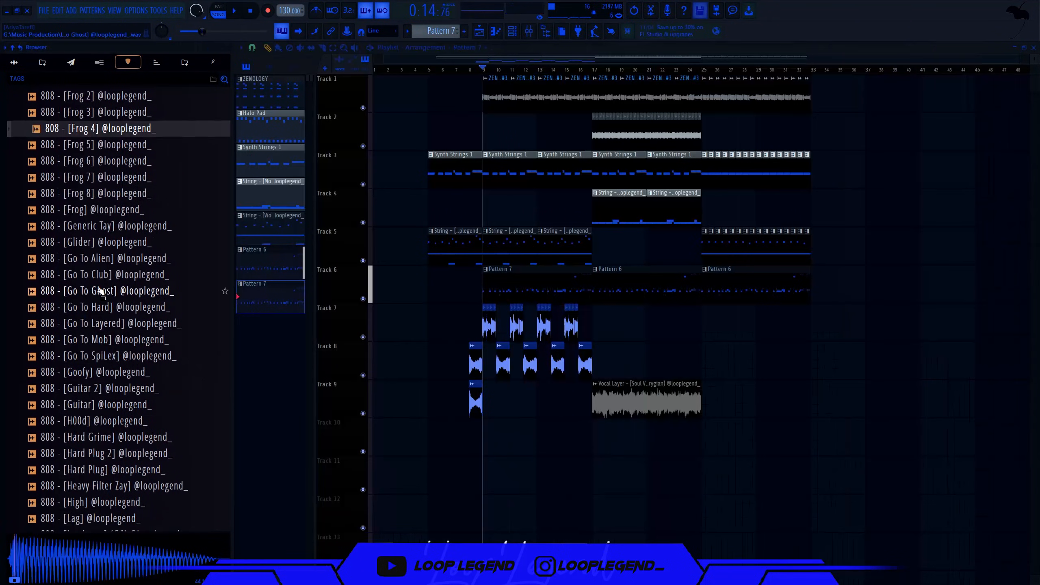
Step: Load 808 - [Go To Hard] into a new channel and move the 808 - [Go To SpiLex] notes to it in Pattern 7
left_click(117, 306)
right_click(116, 306)
left_click(159, 326)
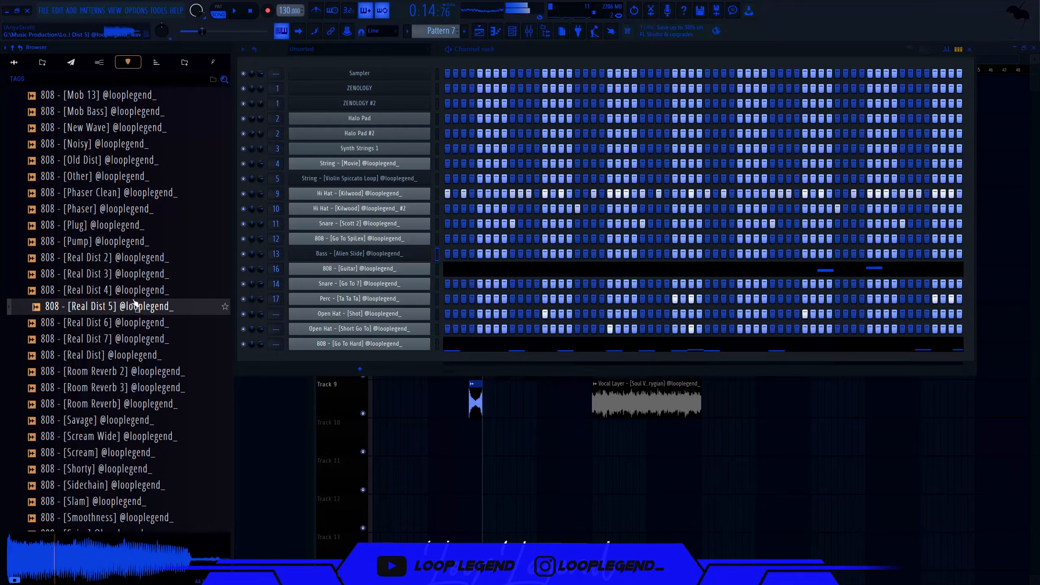
Step: Load 808 - [Real Dist 4] into a new channel below 808 - [Go To Hard] and set its Cut group to 16
left_click(137, 294)
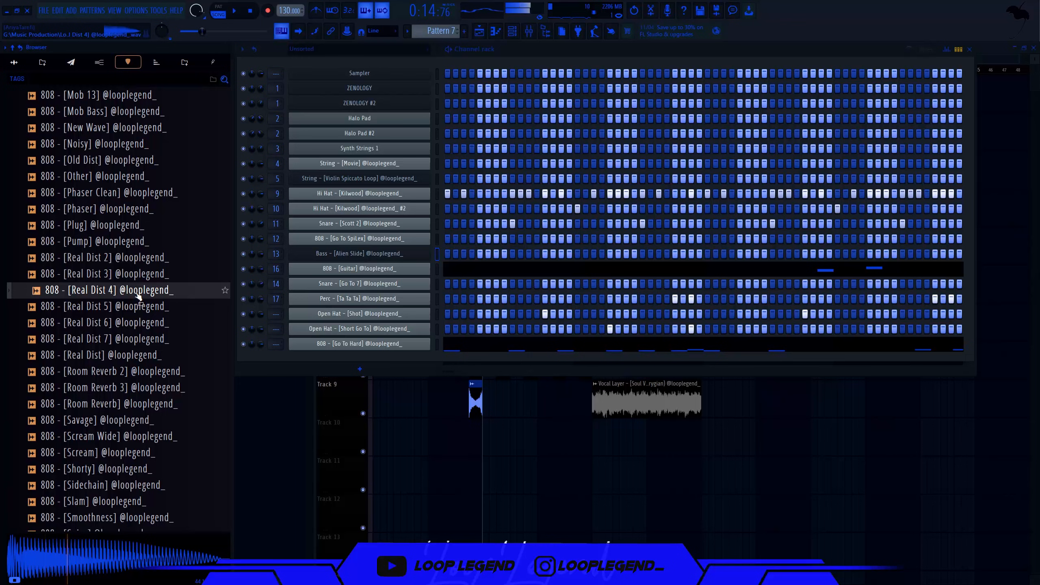
left_click_drag(138, 296, 352, 358)
key("space")
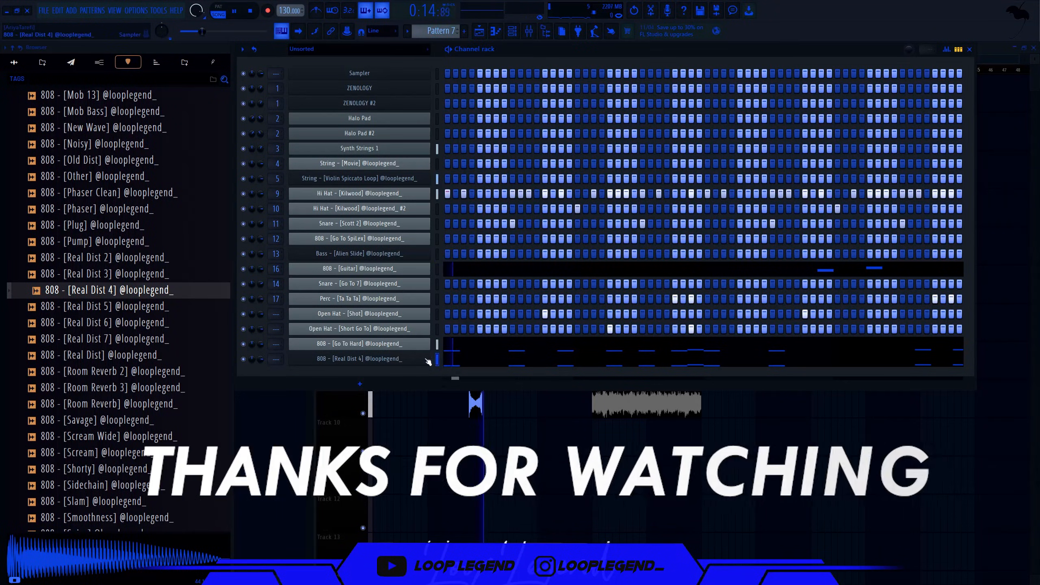
left_click(427, 360)
left_click(386, 194)
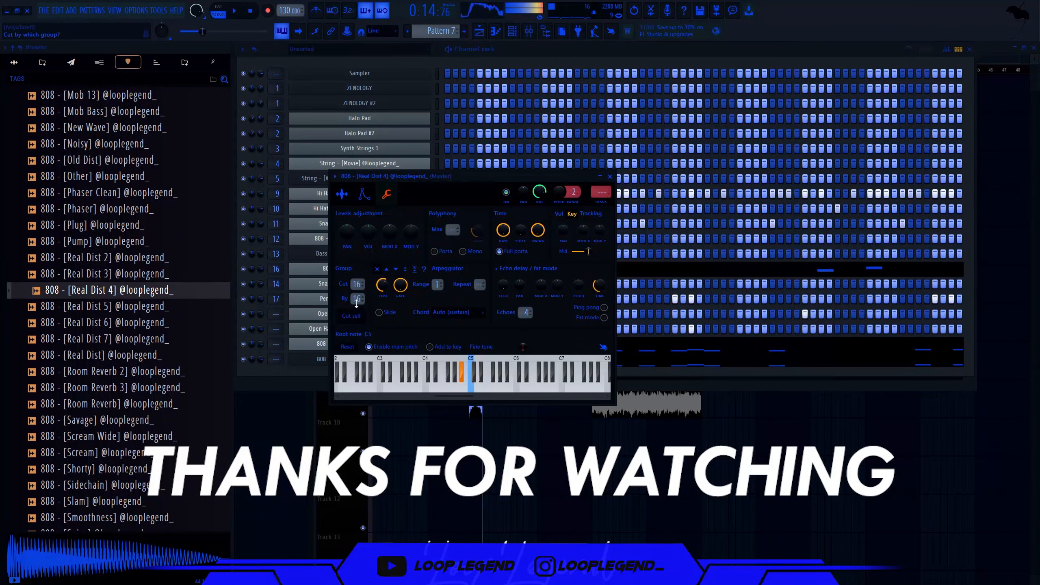